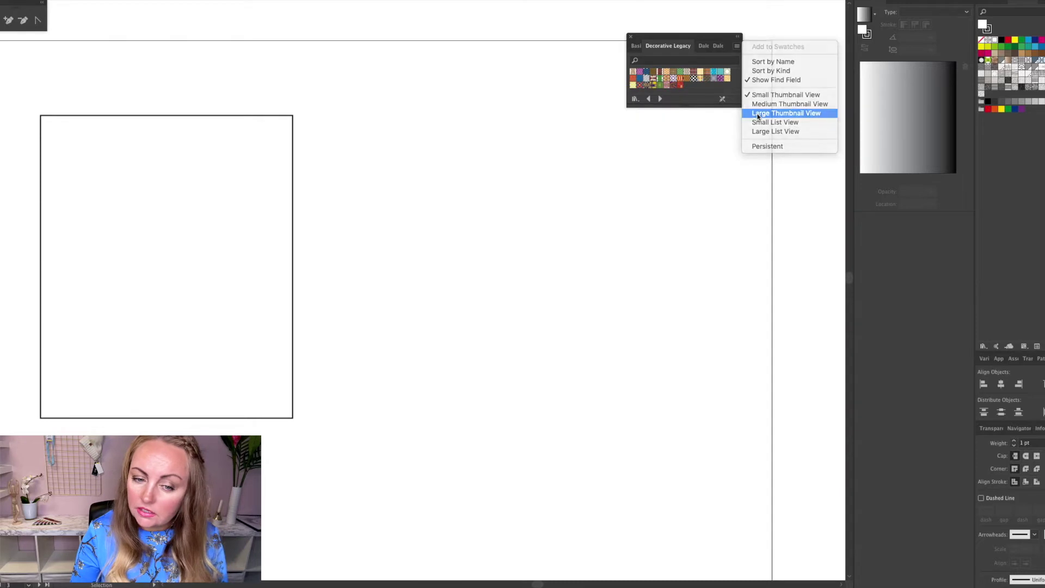
Enlarge the Decorative Legacy swatch library and fill the rectangle with its orange interlaced-ring pattern
{"action": "left_click_drag", "start_coordinate": [740, 106], "coordinate": [833, 314]}
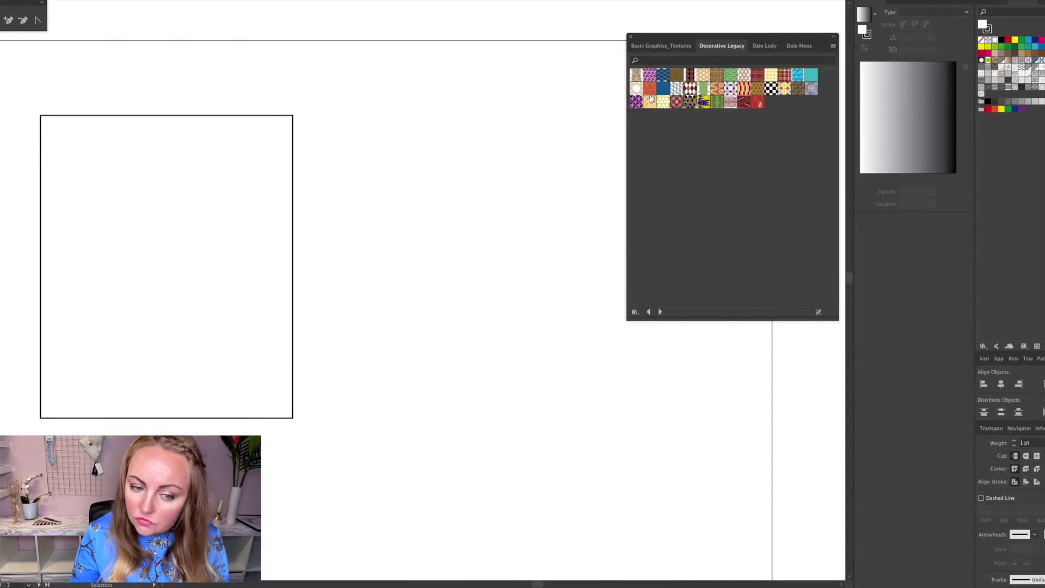
{"action": "left_click", "coordinate": [640, 91]}
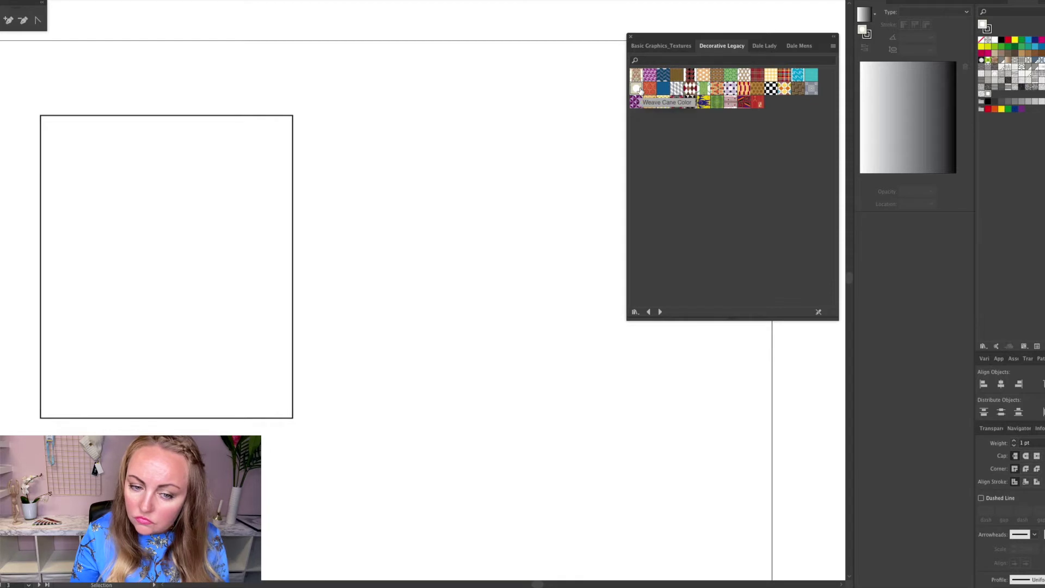
{"action": "left_click", "coordinate": [246, 185]}
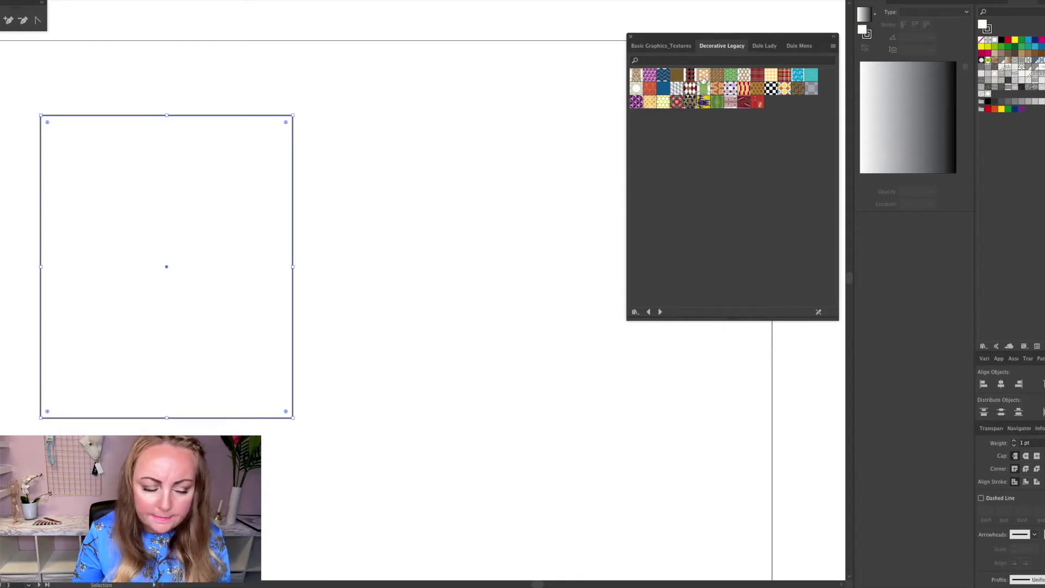
{"action": "left_click", "coordinate": [704, 76]}
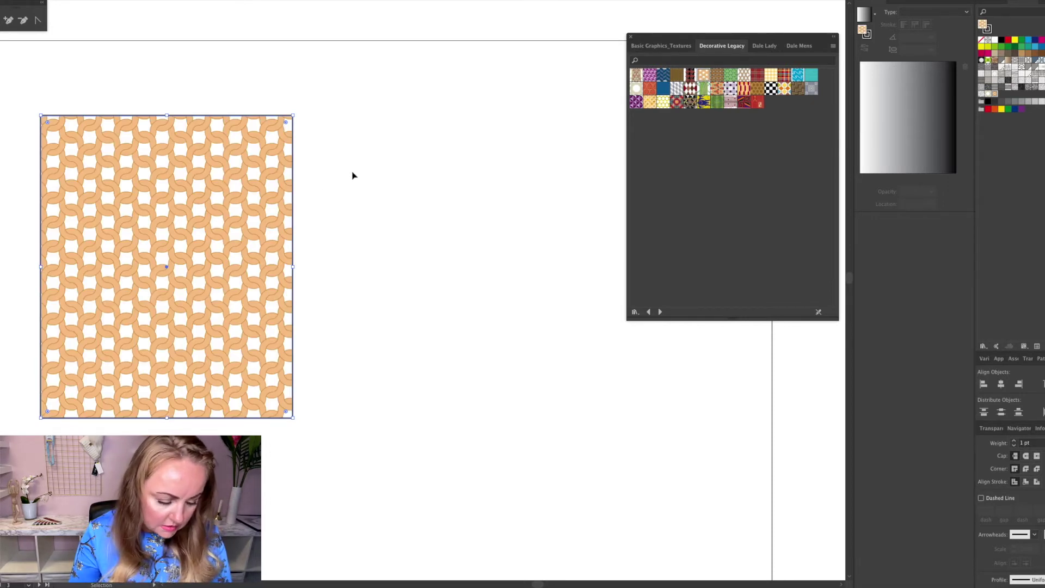
Place a copy of the patterned rectangle beside the original and fill it with the brown diagonal weave pattern
{"action": "key", "text": "v"}
{"action": "key", "text": "ctrl+c"}
{"action": "key", "text": "ctrl+v"}
{"action": "left_click_drag", "start_coordinate": [380, 177], "coordinate": [439, 166]}
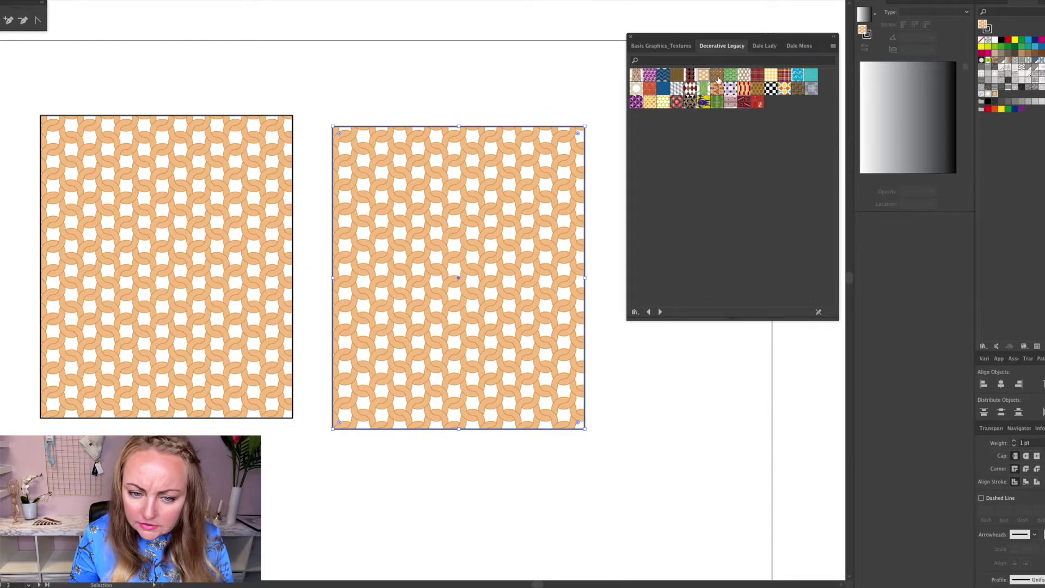
{"action": "left_click", "coordinate": [744, 76]}
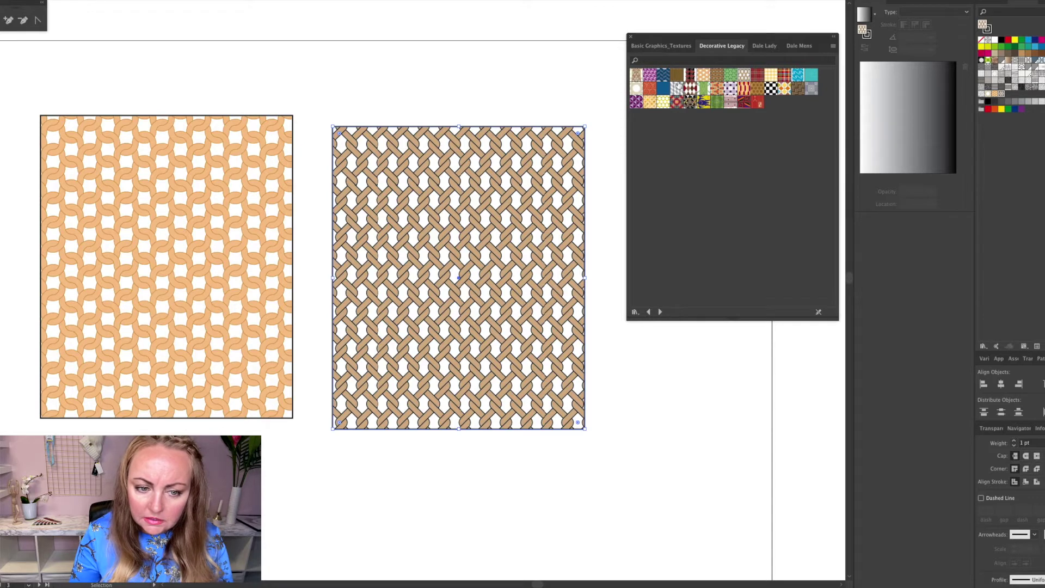
Move the swatch library off the artboard and duplicate the brown weave rectangle to its right
{"action": "left_click_drag", "start_coordinate": [674, 43], "coordinate": [912, 118]}
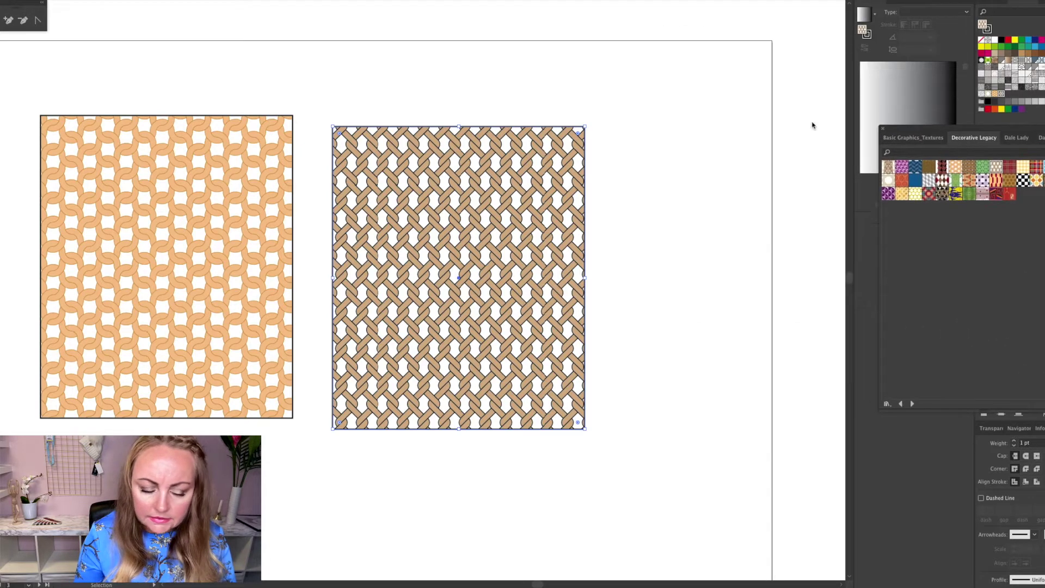
{"action": "key", "text": "a"}
{"action": "scroll", "coordinate": [554, 158], "scroll_direction": "right", "scroll_amount": 3}
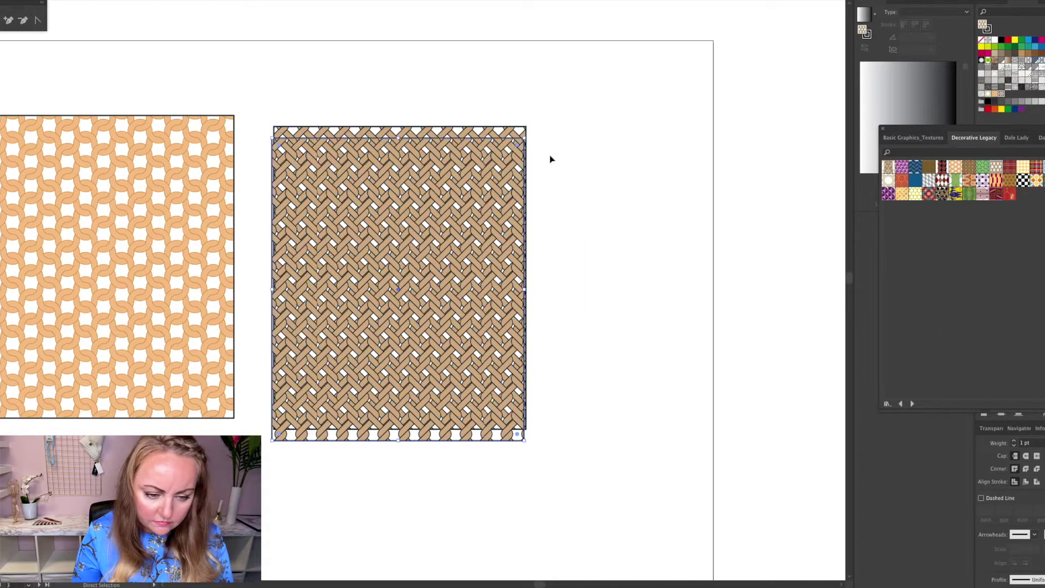
{"action": "left_click_drag", "start_coordinate": [462, 193], "coordinate": [731, 198]}
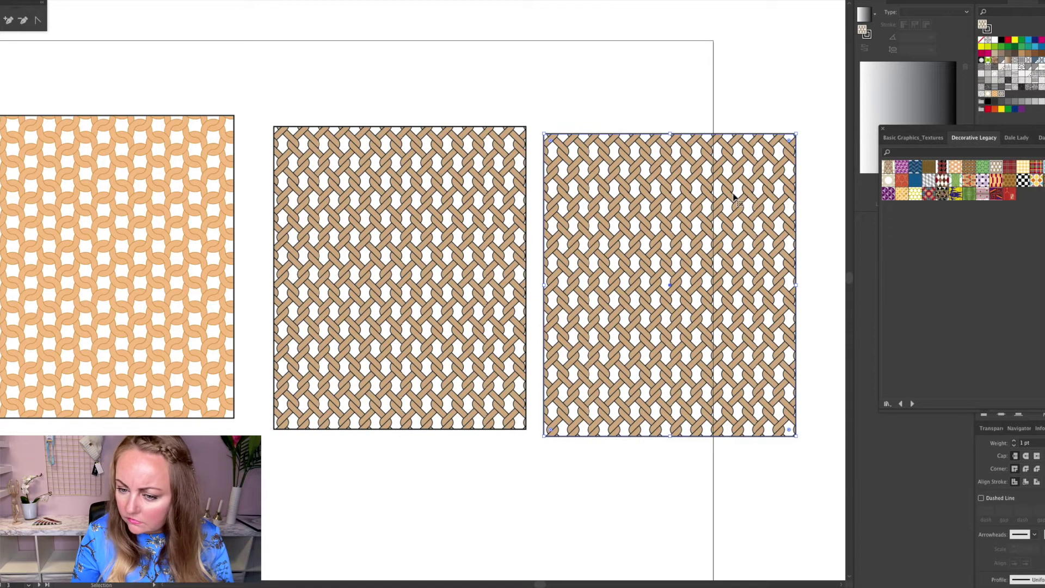
Try the blue-grey geometric, multicoloured diamond and yellow overlapping-circle patterns on the third rectangle
{"action": "left_click", "coordinate": [1010, 166]}
{"action": "left_click", "coordinate": [1015, 94]}
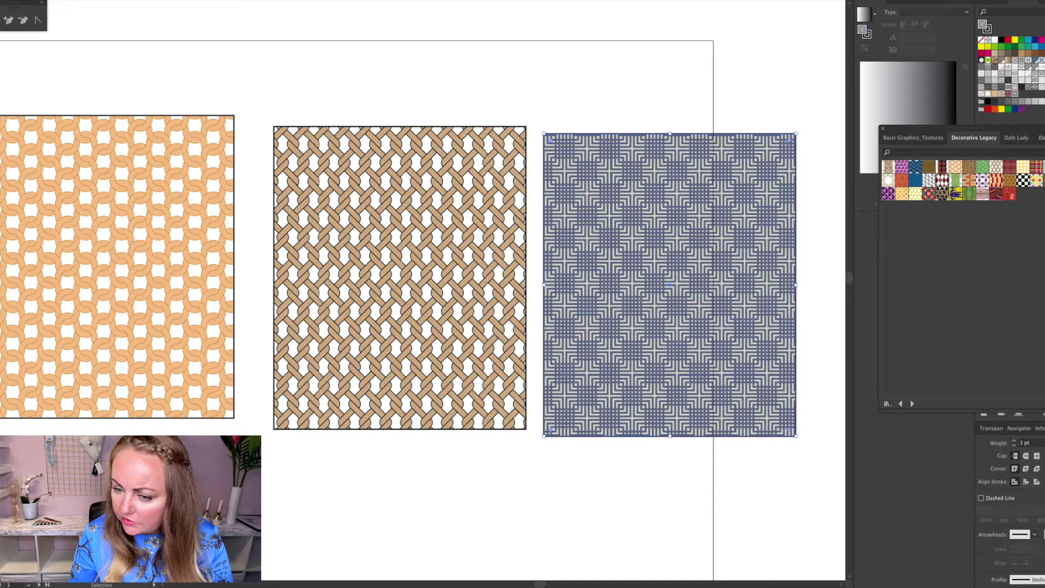
{"action": "left_click", "coordinate": [1041, 181]}
{"action": "left_click", "coordinate": [1034, 180]}
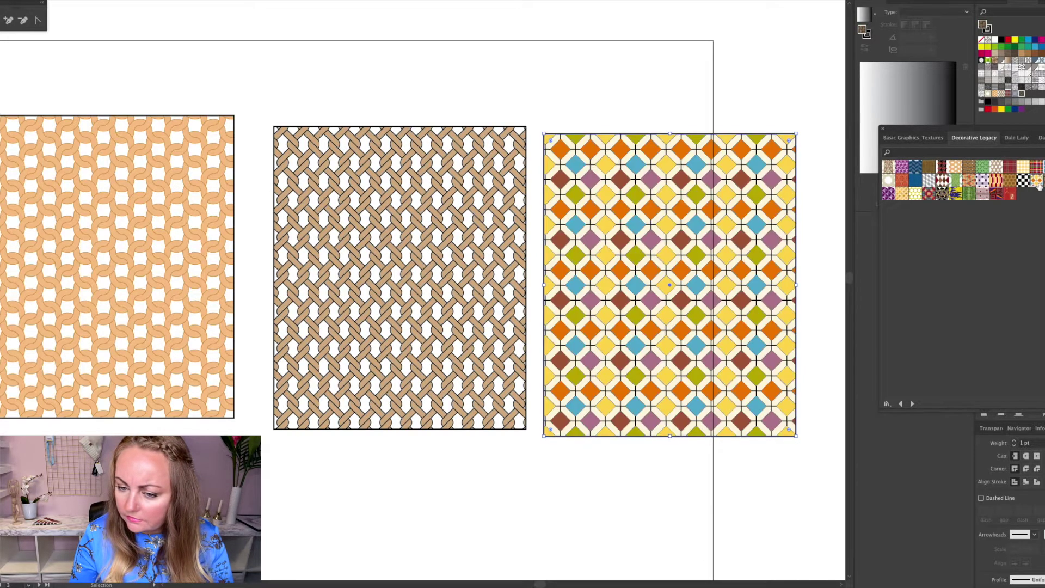
{"action": "left_click", "coordinate": [928, 184]}
{"action": "left_click", "coordinate": [902, 194]}
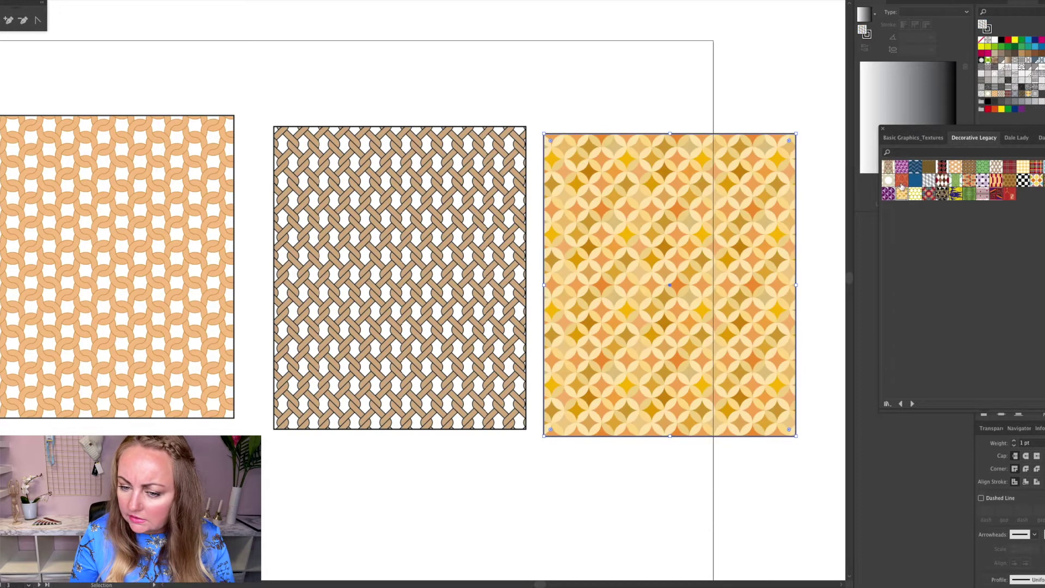
Try further patterns on the third rectangle, including blue zigzag, cane weave, purple arrows and blue chevron, ending with brown herringbone
{"action": "left_click", "coordinate": [903, 181]}
{"action": "left_click", "coordinate": [915, 180]}
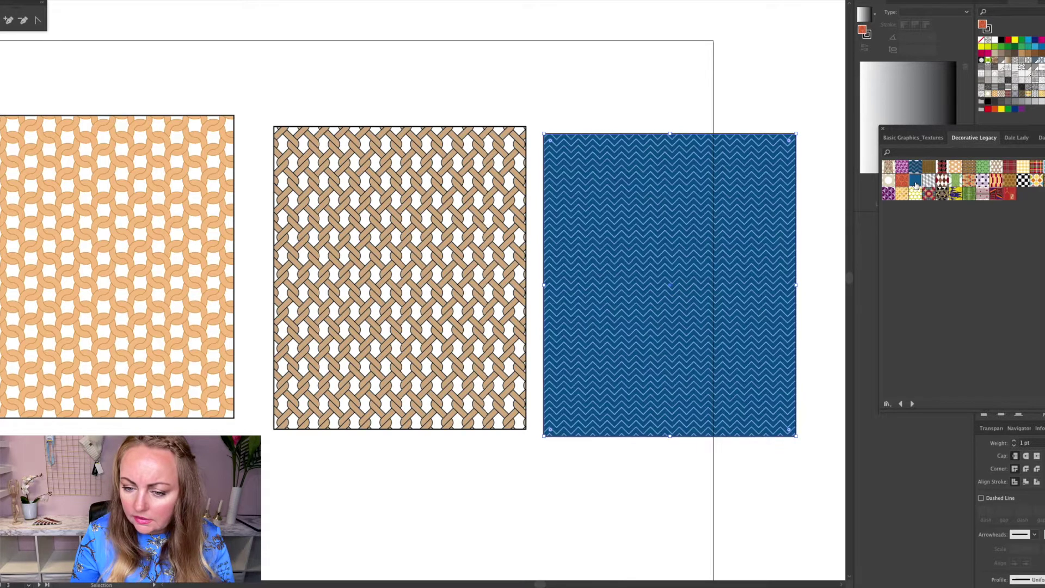
{"action": "left_click", "coordinate": [888, 182]}
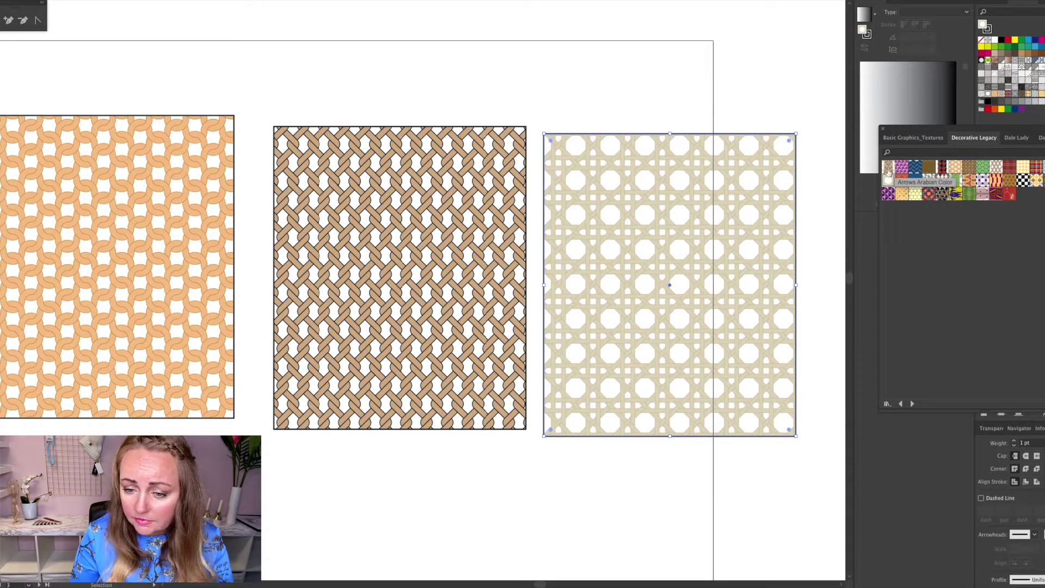
{"action": "left_click", "coordinate": [888, 168]}
{"action": "left_click", "coordinate": [902, 167]}
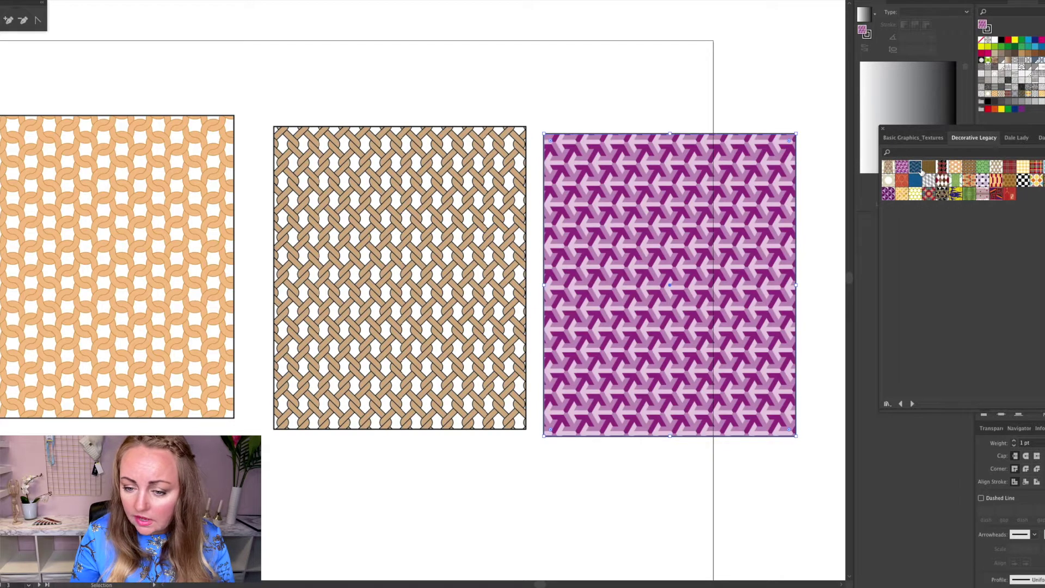
{"action": "left_click", "coordinate": [917, 168]}
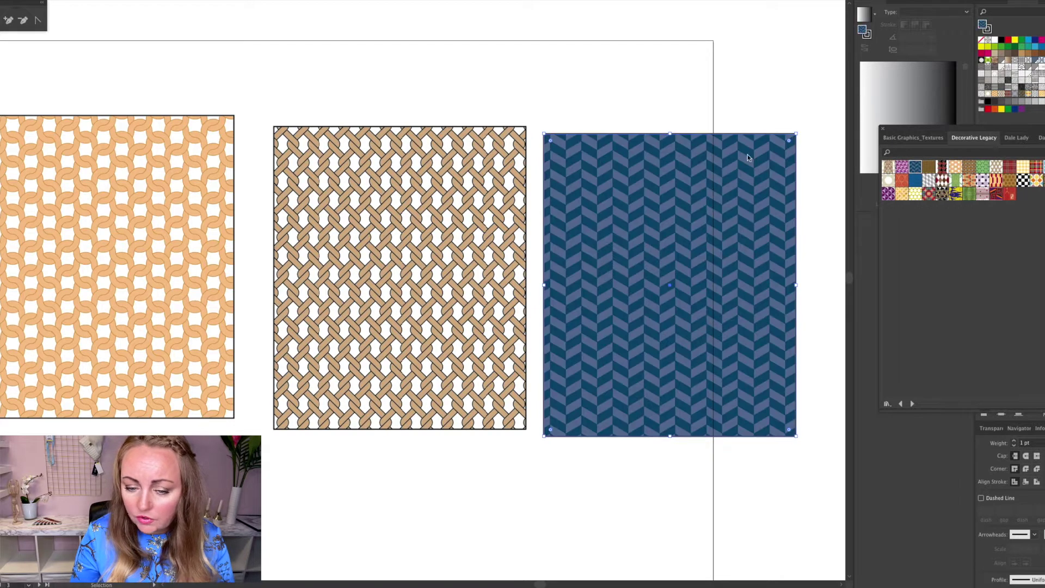
{"action": "left_click", "coordinate": [928, 167]}
{"action": "left_click", "coordinate": [435, 103]}
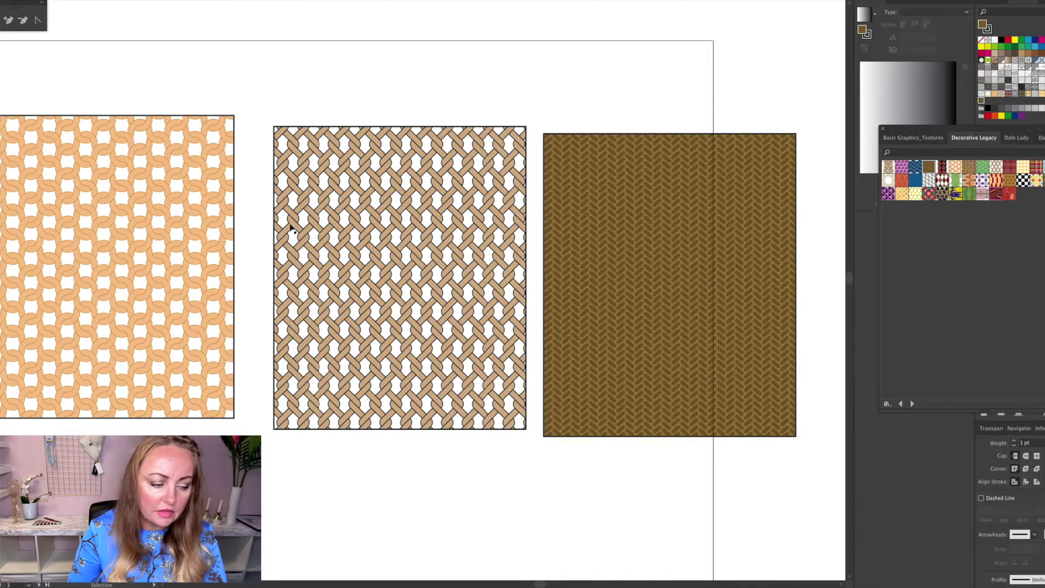
Delete the brown weave and brown herringbone rectangles, keeping only the orange interlaced one
{"action": "left_click", "coordinate": [164, 243]}
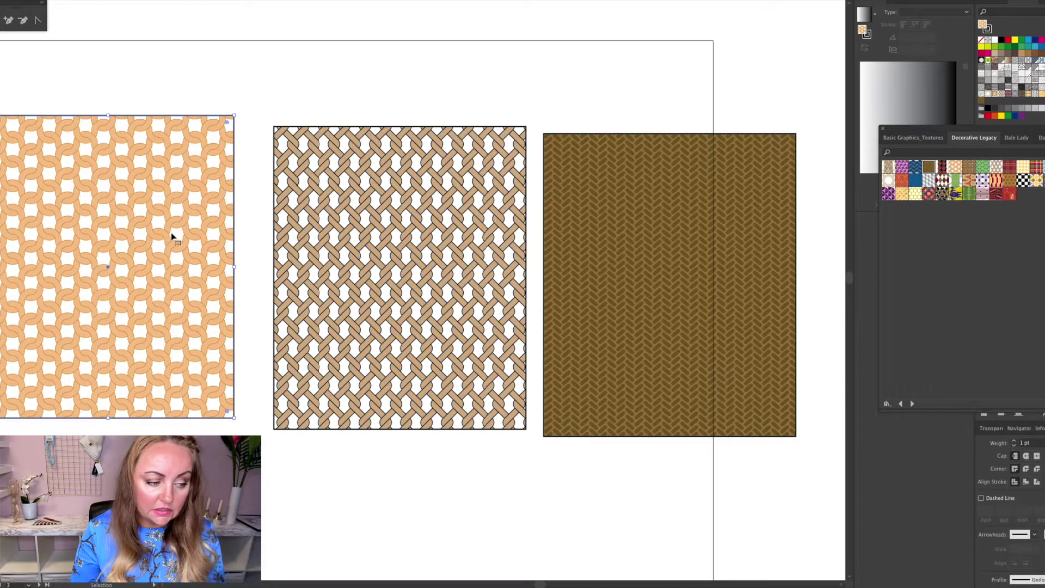
{"action": "left_click_drag", "start_coordinate": [477, 107], "coordinate": [640, 270]}
{"action": "key", "text": "Delete"}
Place the orange rectangle's fill pattern on the empty artboard area as an editable tile
{"action": "left_click", "coordinate": [190, 205]}
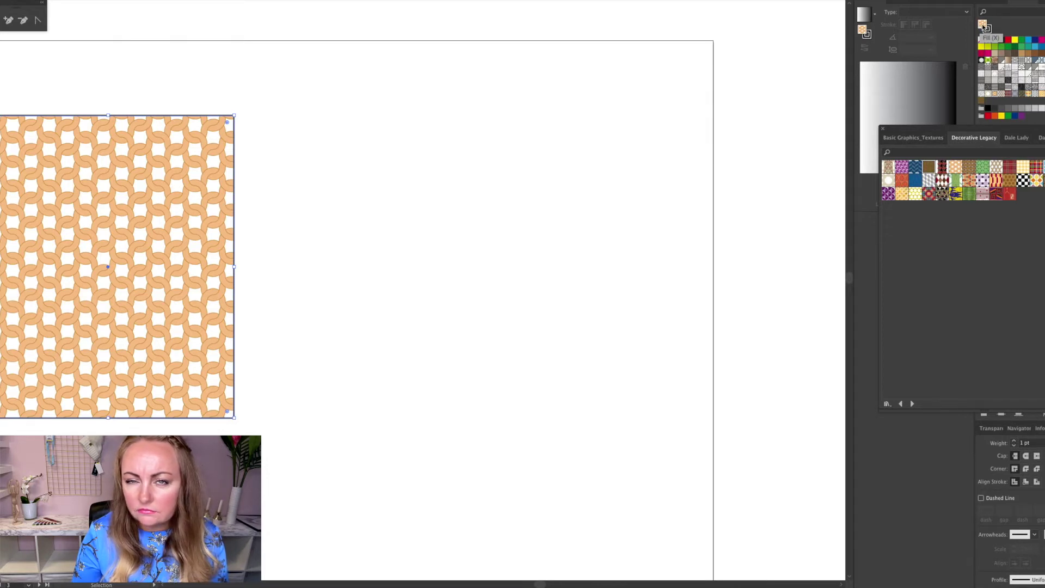
{"action": "left_click_drag", "start_coordinate": [984, 27], "coordinate": [645, 109]}
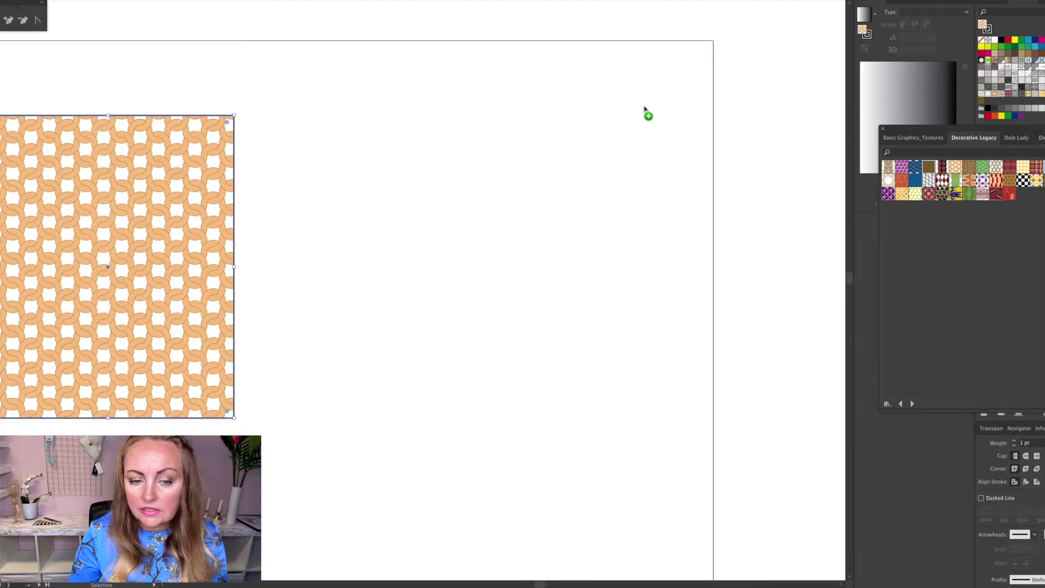
{"action": "left_click_drag", "start_coordinate": [645, 109], "coordinate": [616, 126]}
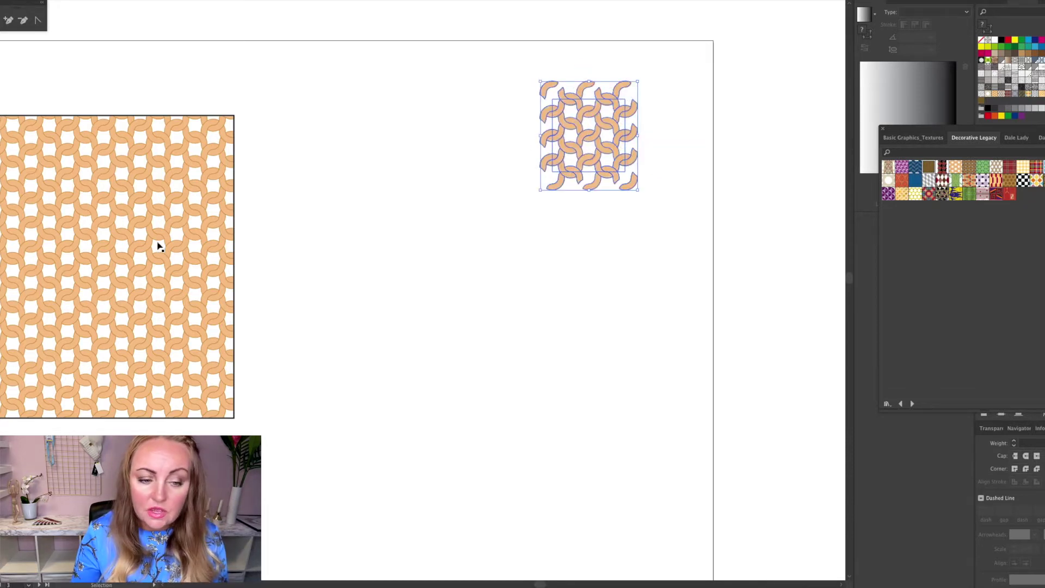
{"action": "left_click", "coordinate": [491, 161]}
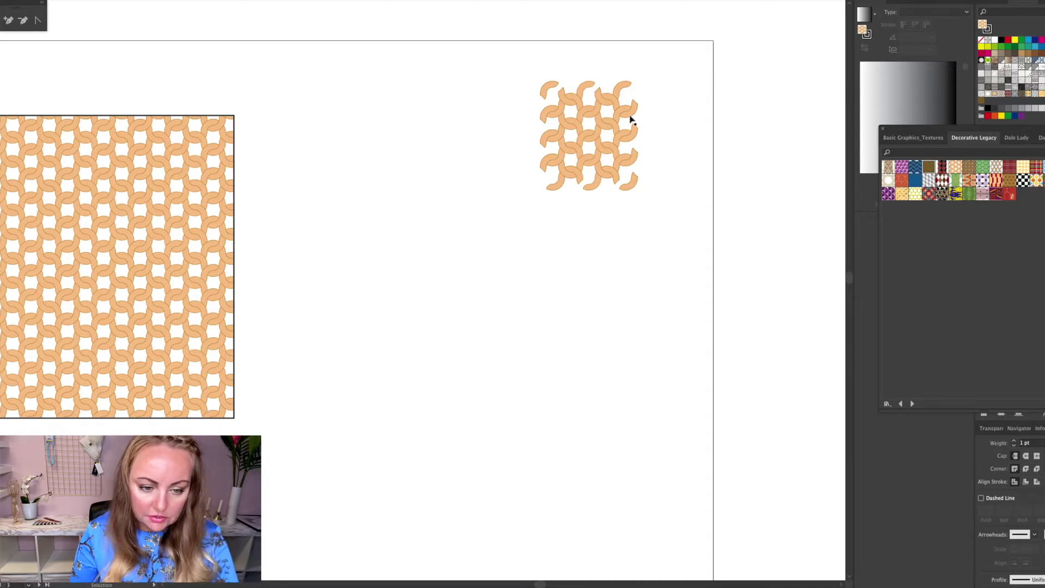
Select every curved piece of the extracted pattern tile that shares the same orange fill color
{"action": "key", "text": "ctrl+plus"}
{"action": "scroll", "coordinate": [629, 116], "scroll_direction": "down", "scroll_amount": 3}
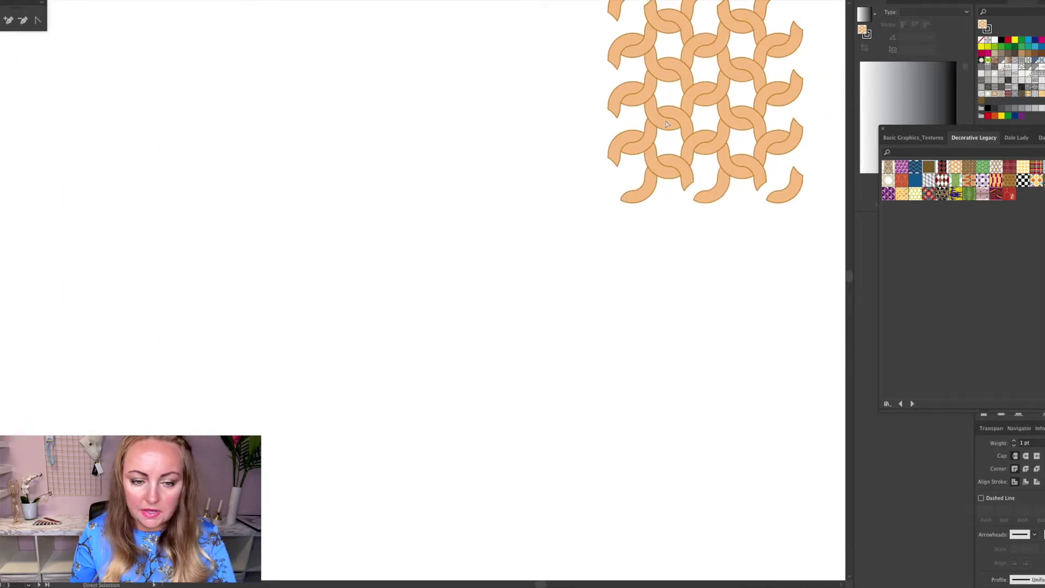
{"action": "scroll", "coordinate": [667, 124], "scroll_direction": "up", "scroll_amount": 1}
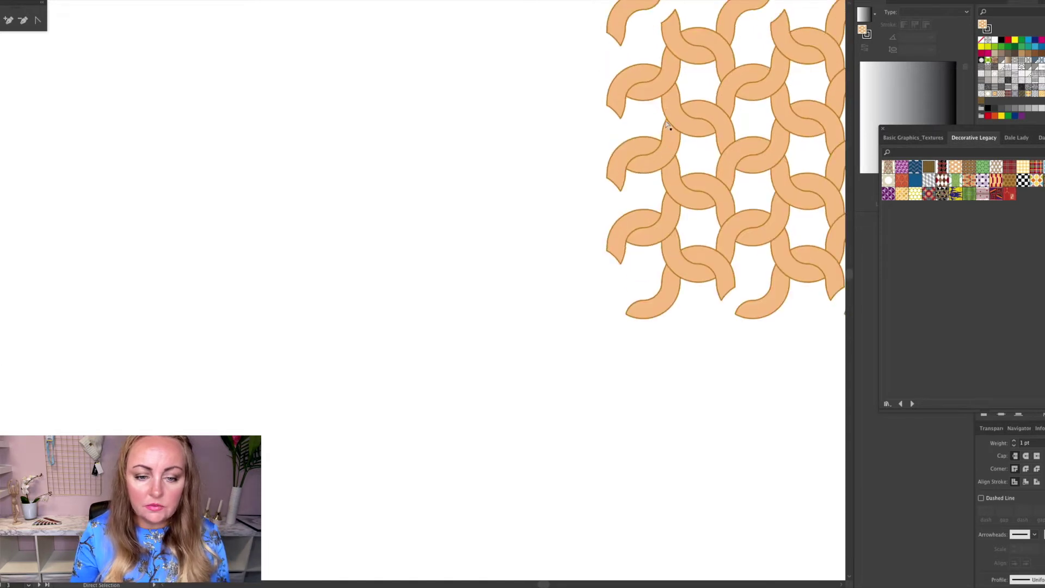
{"action": "scroll", "coordinate": [670, 124], "scroll_direction": "right", "scroll_amount": 5}
{"action": "scroll", "coordinate": [681, 124], "scroll_direction": "up", "scroll_amount": 3}
{"action": "left_click", "coordinate": [672, 107]}
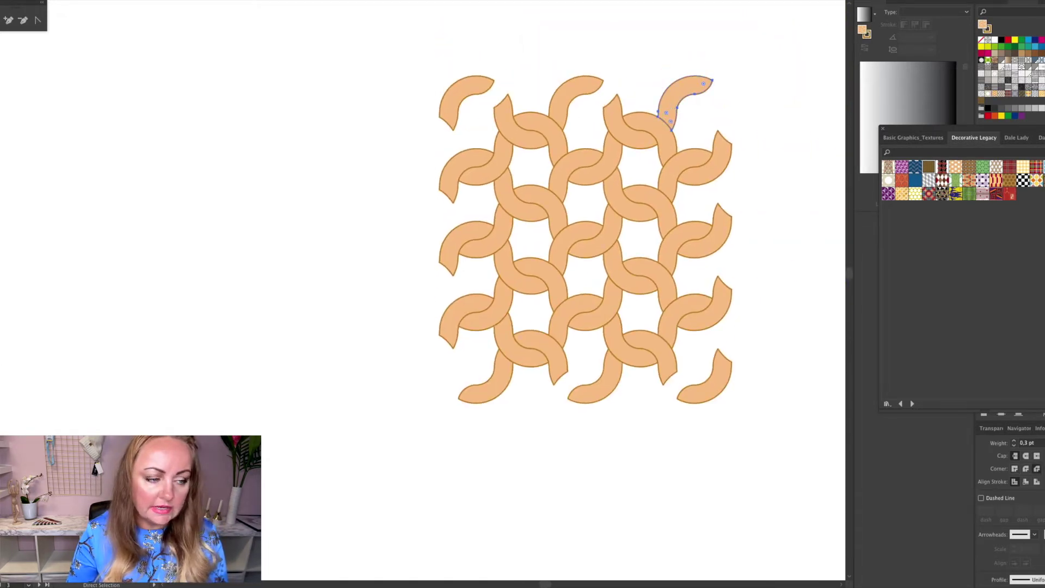
{"action": "left_click", "coordinate": [133, 0]}
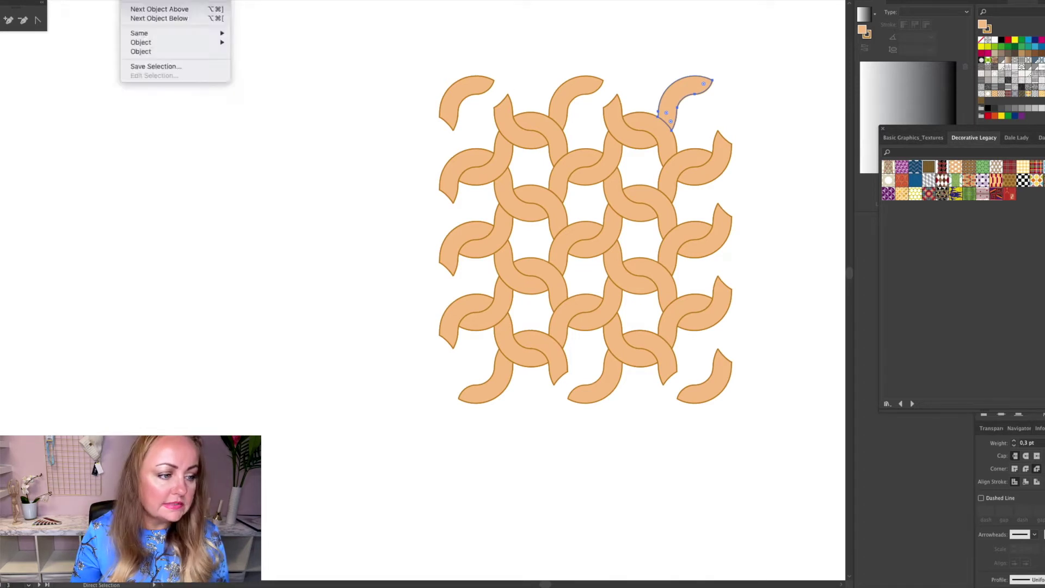
{"action": "mouse_move", "coordinate": [164, 33]}
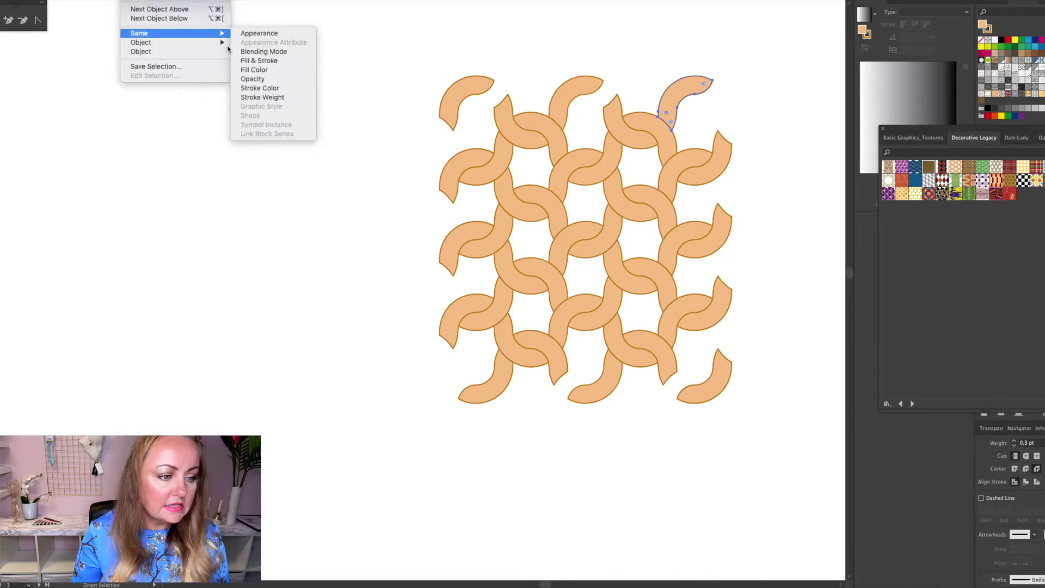
{"action": "left_click", "coordinate": [260, 71]}
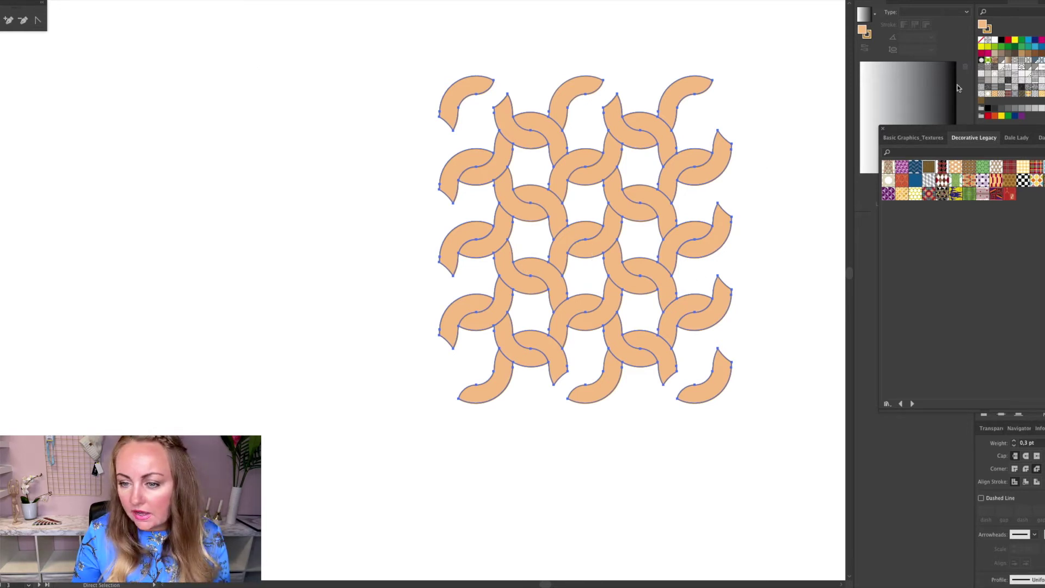
Remove the fill from the selected curved pieces and set their stroke to gray
{"action": "left_click", "coordinate": [980, 41]}
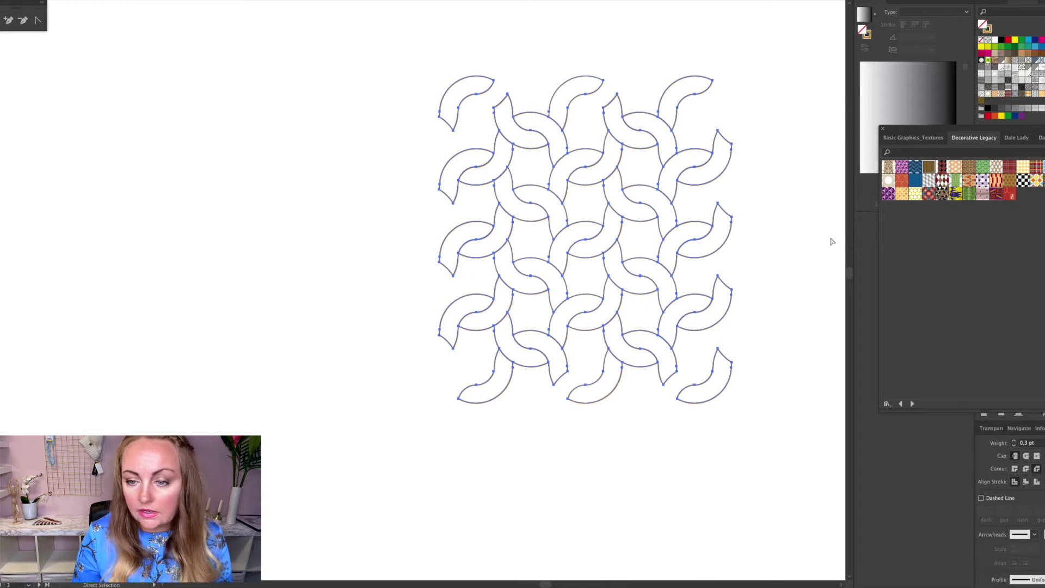
{"action": "left_click", "coordinate": [987, 29]}
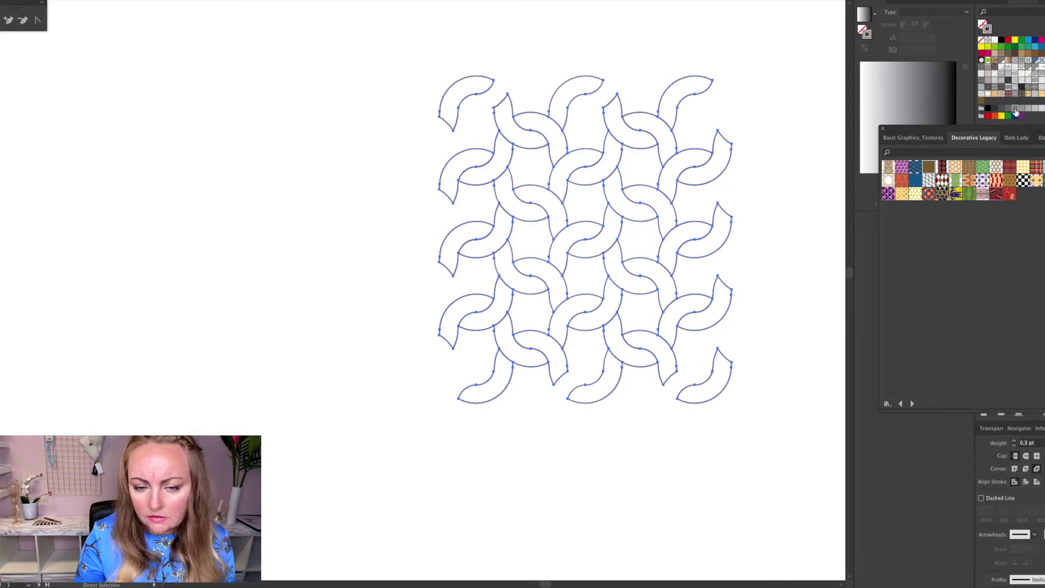
{"action": "left_click", "coordinate": [781, 177]}
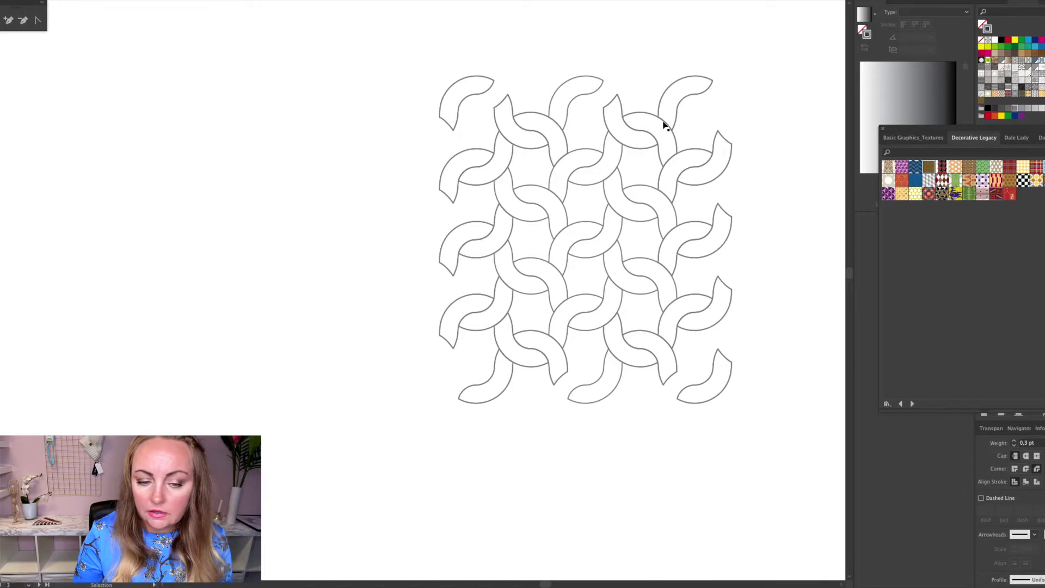
Save the gray outline tile as a new pattern swatch and delete the tile from the artboard
{"action": "left_click_drag", "start_coordinate": [664, 125], "coordinate": [994, 41]}
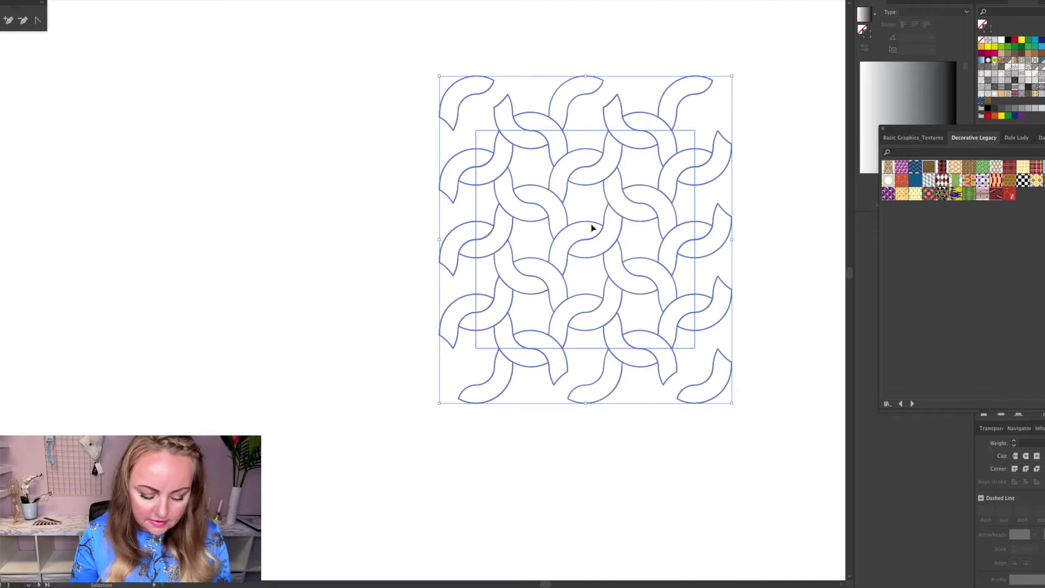
{"action": "key", "text": "Delete"}
Draw a large rectangle and fill it with the new gray outline pattern, without a stroke
{"action": "mouse_move", "coordinate": [147, 90]}
{"action": "left_mouse_down"}
{"action": "mouse_move", "coordinate": [629, 422]}
{"action": "mouse_move", "coordinate": [718, 522]}
{"action": "left_mouse_up"}
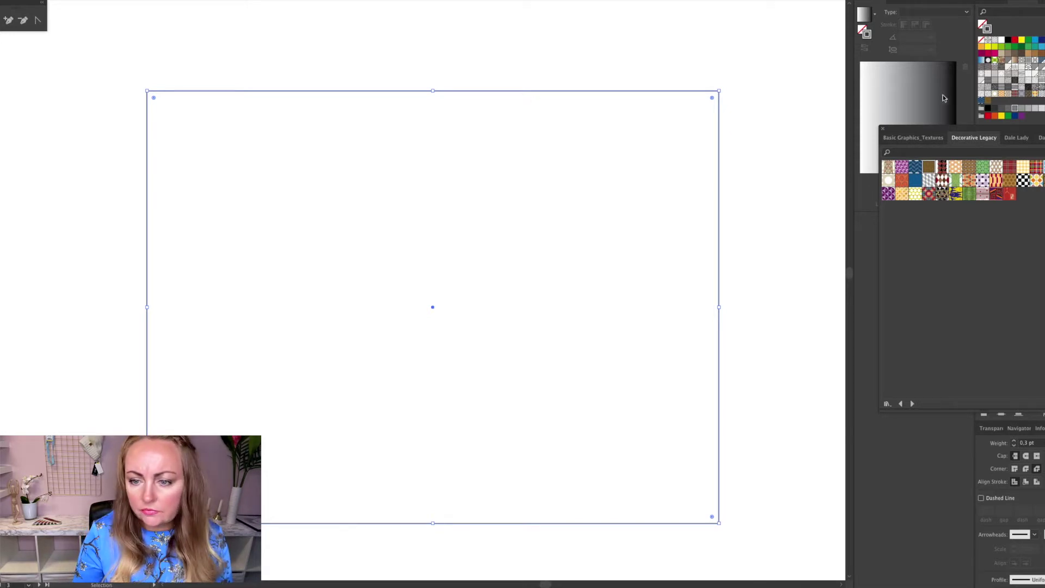
{"action": "left_click", "coordinate": [994, 43]}
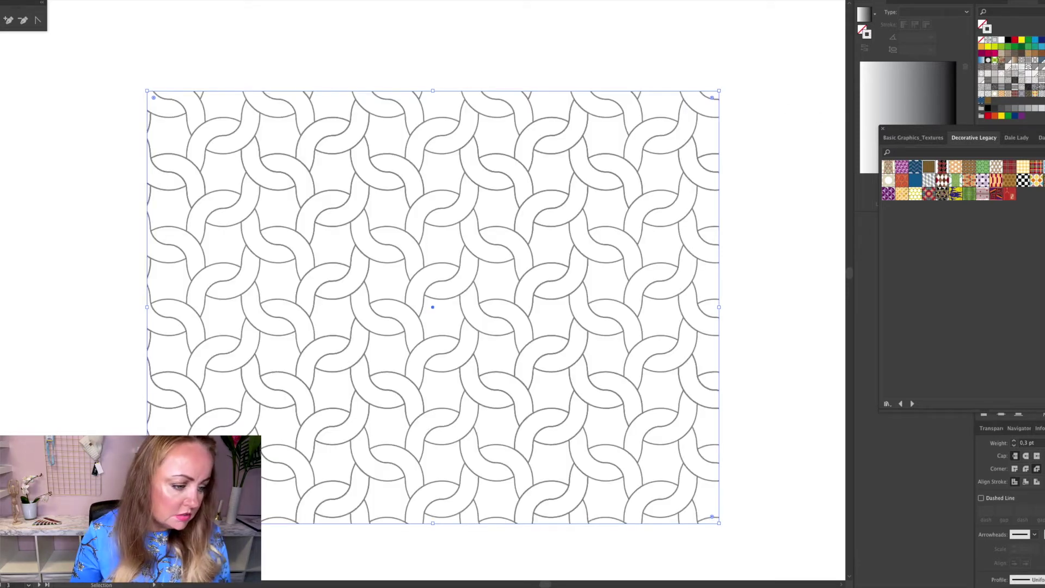
{"action": "left_click", "coordinate": [115, 187]}
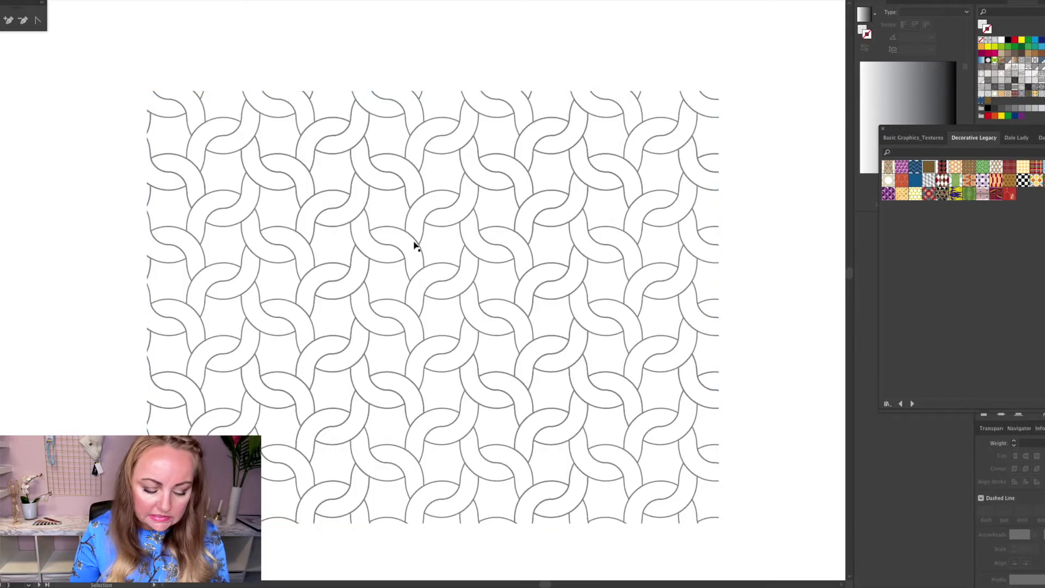
Draw a second pattern-filled rectangle overlapping the first one and delete both rectangles from the artboard
{"action": "scroll", "coordinate": [413, 246], "scroll_direction": "down", "scroll_amount": 4}
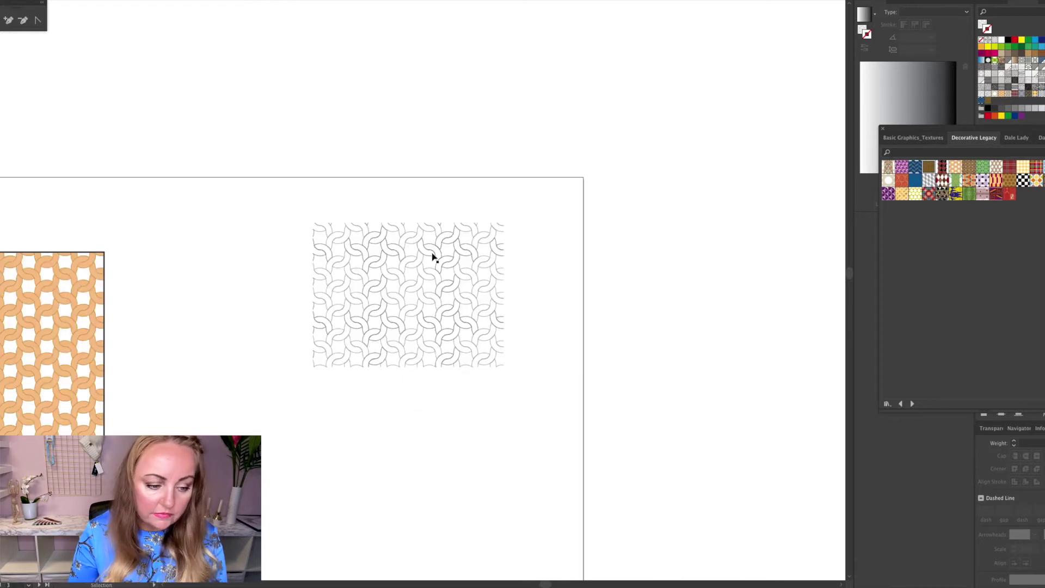
{"action": "scroll", "coordinate": [437, 260], "scroll_direction": "down", "scroll_amount": 3}
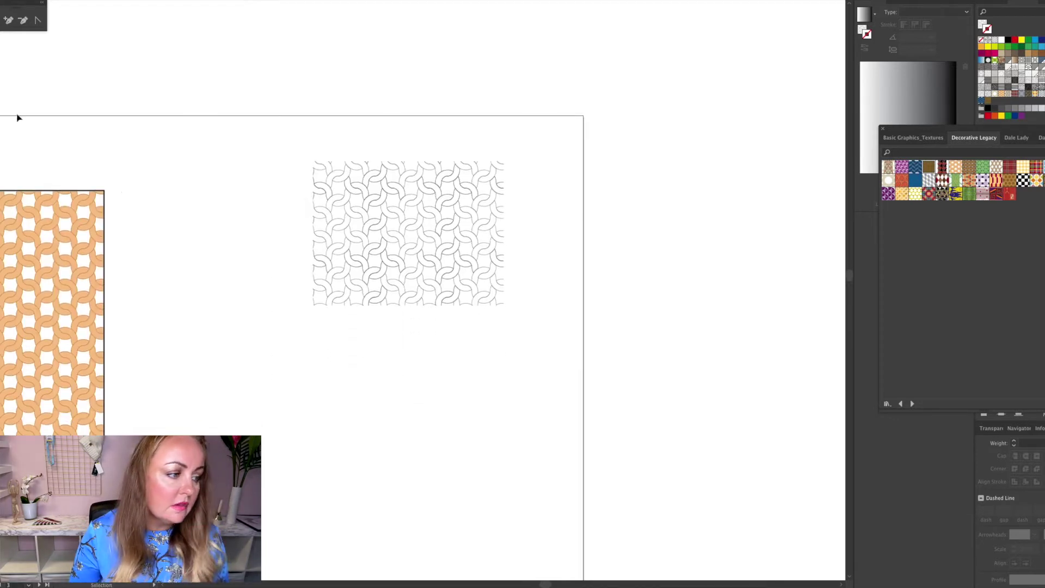
{"action": "left_click_drag", "start_coordinate": [201, 154], "coordinate": [395, 354]}
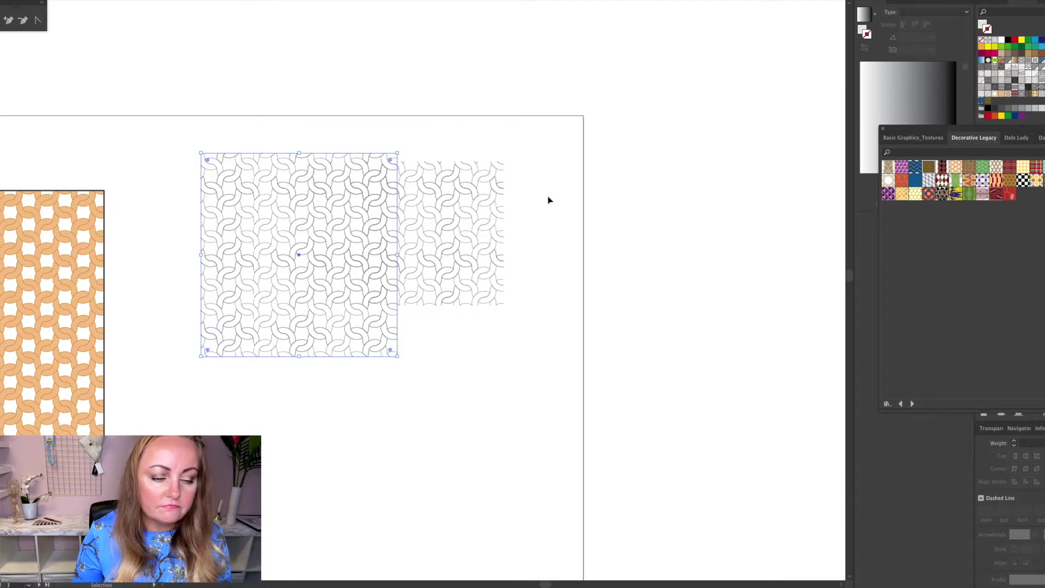
{"action": "left_click_drag", "start_coordinate": [555, 202], "coordinate": [299, 238]}
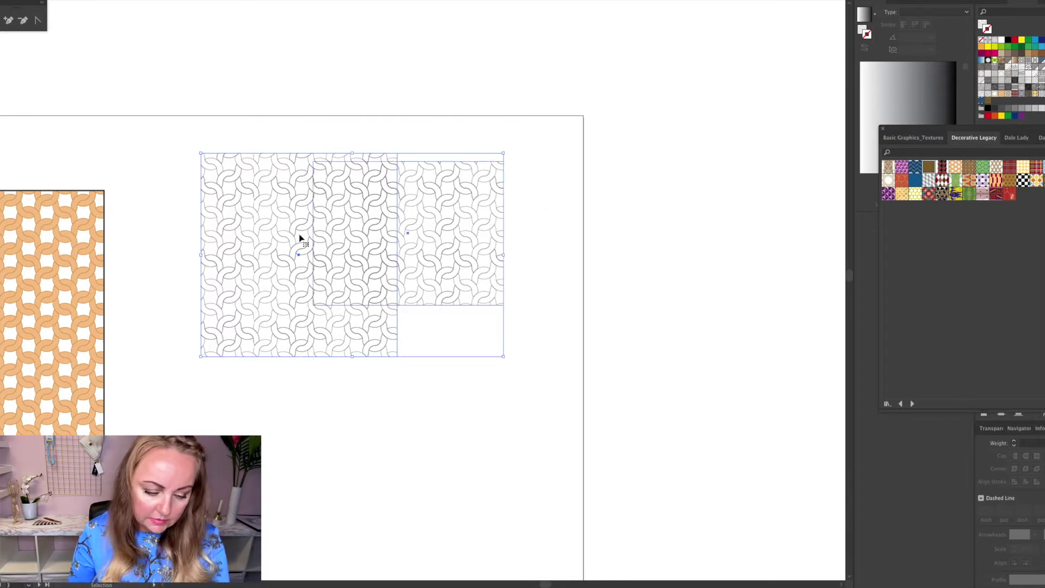
{"action": "key", "text": "Delete"}
Draw a wide rectangle across the empty area beside the orange pattern sample and fill it with solid red
{"action": "key", "text": "m"}
{"action": "left_click_drag", "start_coordinate": [165, 157], "coordinate": [547, 308]}
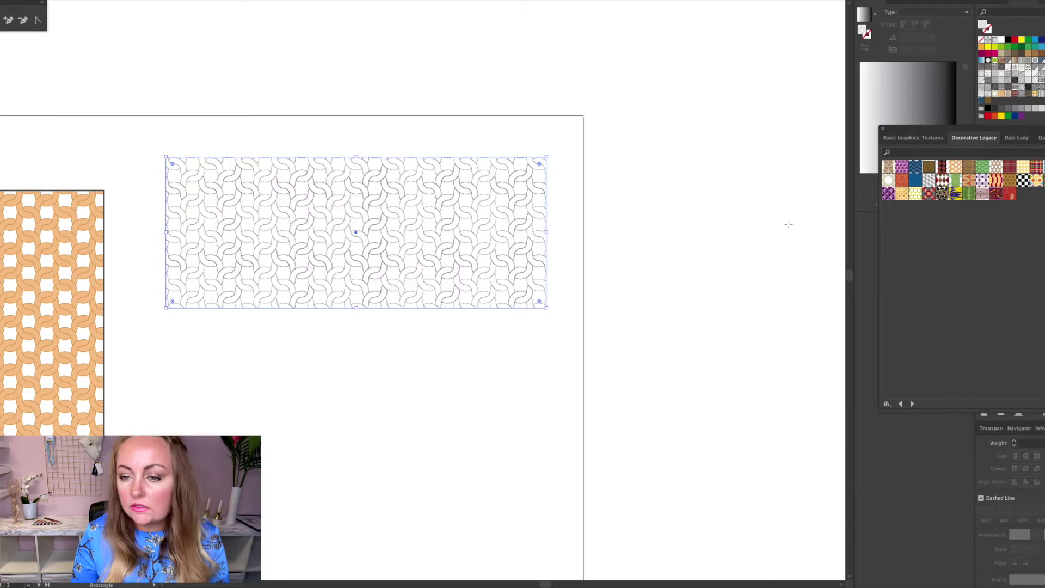
{"action": "left_click", "coordinate": [1013, 41]}
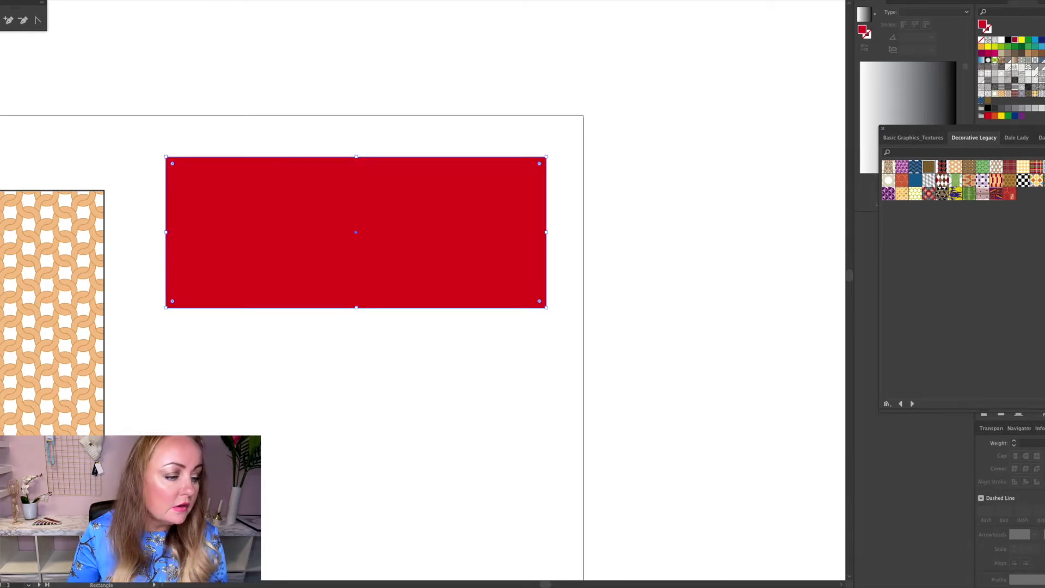
Duplicate the red rectangle, align the copy directly below the original and fill it with green
{"action": "key", "text": "v"}
{"action": "left_click_drag", "start_coordinate": [385, 266], "coordinate": [427, 324], "text": "alt"}
{"action": "left_click_drag", "start_coordinate": [481, 282], "coordinate": [442, 390]}
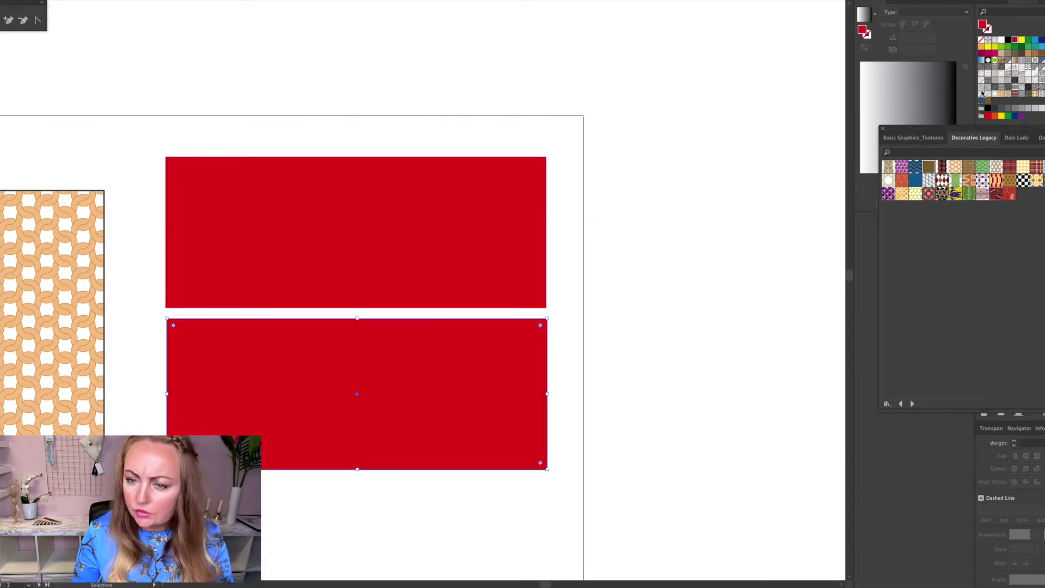
{"action": "left_click", "coordinate": [1030, 42]}
{"action": "scroll", "coordinate": [682, 196], "scroll_direction": "down", "scroll_amount": 3}
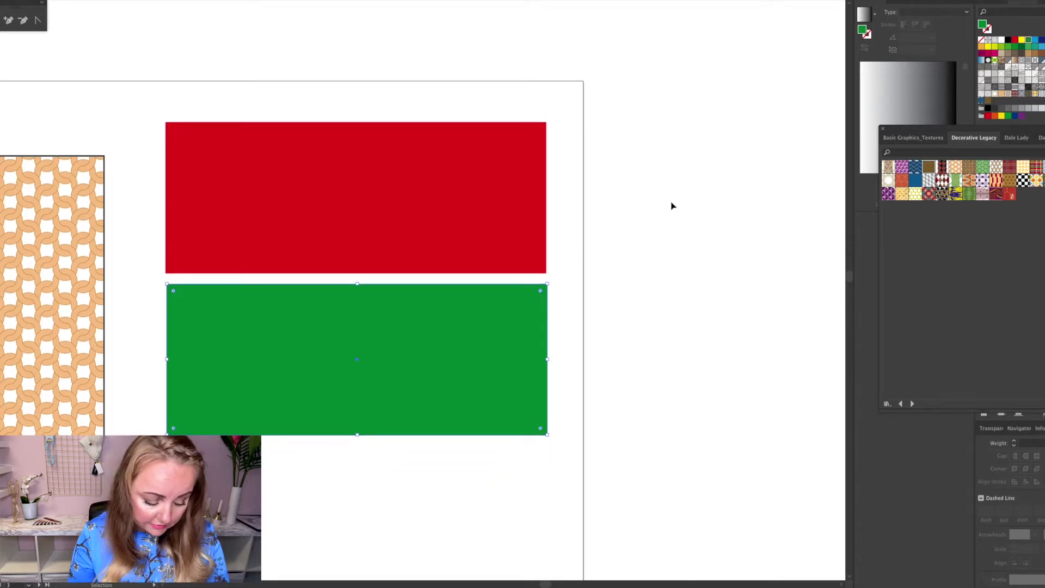
Paste another copy of the red rectangle, align it below the green one and fill it with dark blue
{"action": "key", "text": "ctrl+v"}
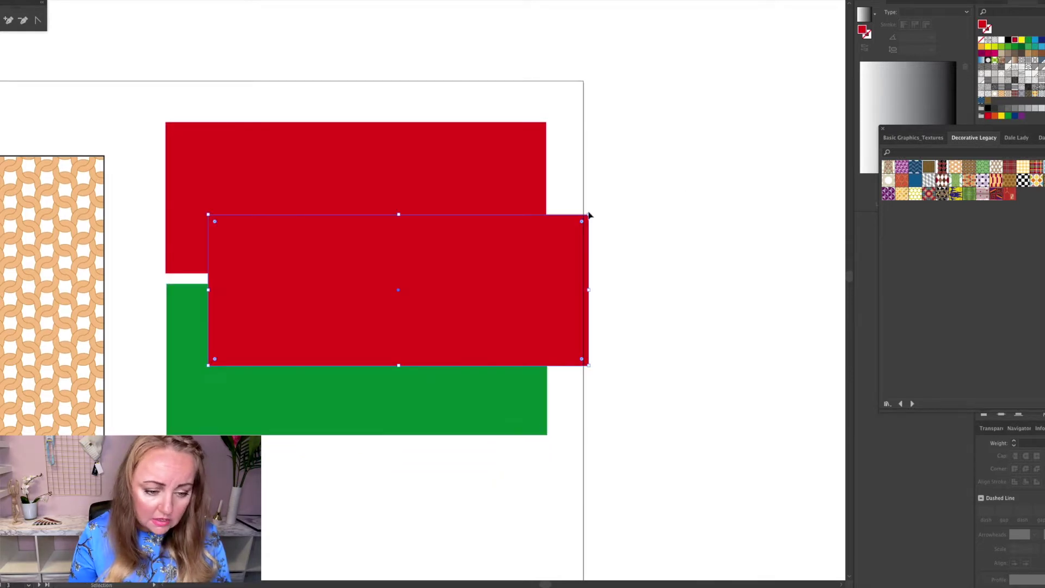
{"action": "left_click_drag", "start_coordinate": [555, 261], "coordinate": [529, 449]}
{"action": "scroll", "coordinate": [520, 435], "scroll_direction": "down", "scroll_amount": 3}
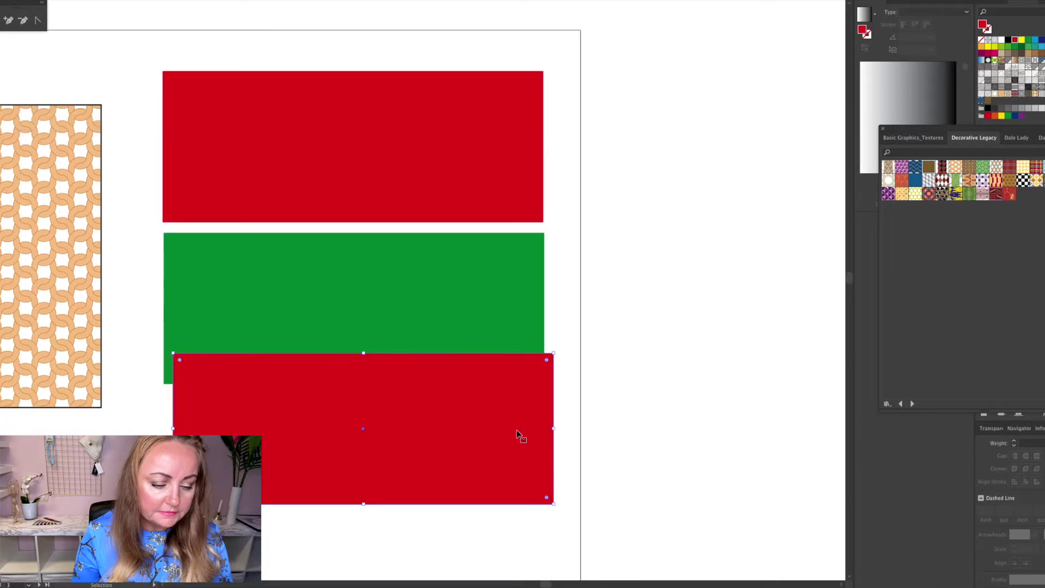
{"action": "left_click_drag", "start_coordinate": [470, 391], "coordinate": [461, 439]}
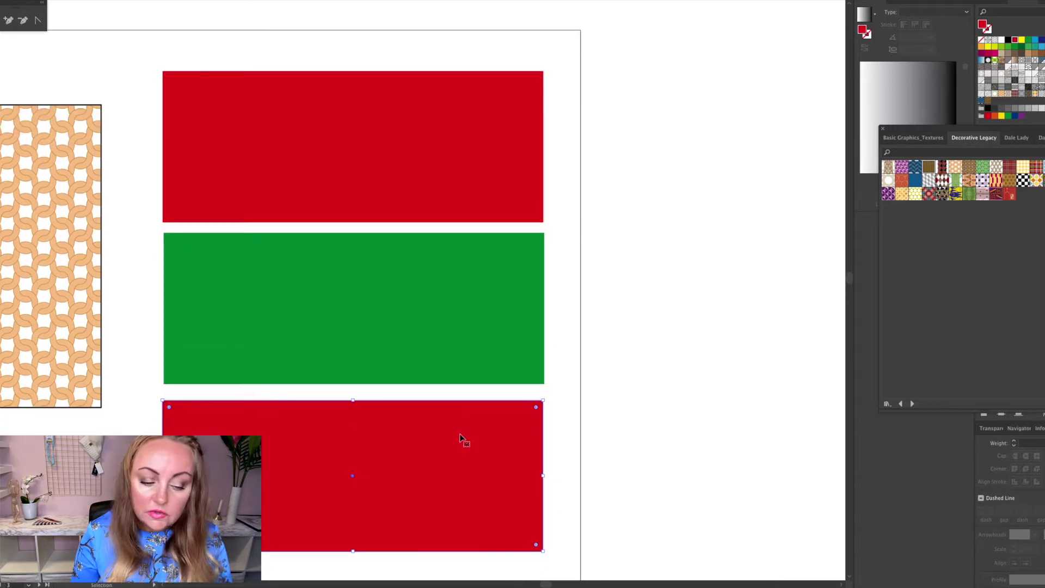
{"action": "left_click", "coordinate": [1036, 42]}
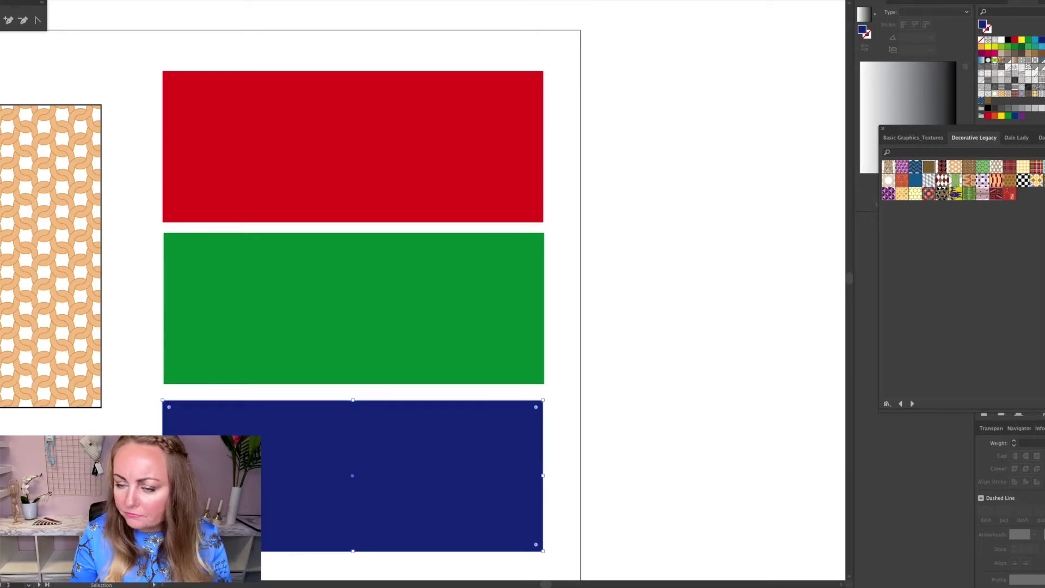
Change the fill of the middle rectangle to medium gray and deselect it
{"action": "left_click", "coordinate": [375, 344]}
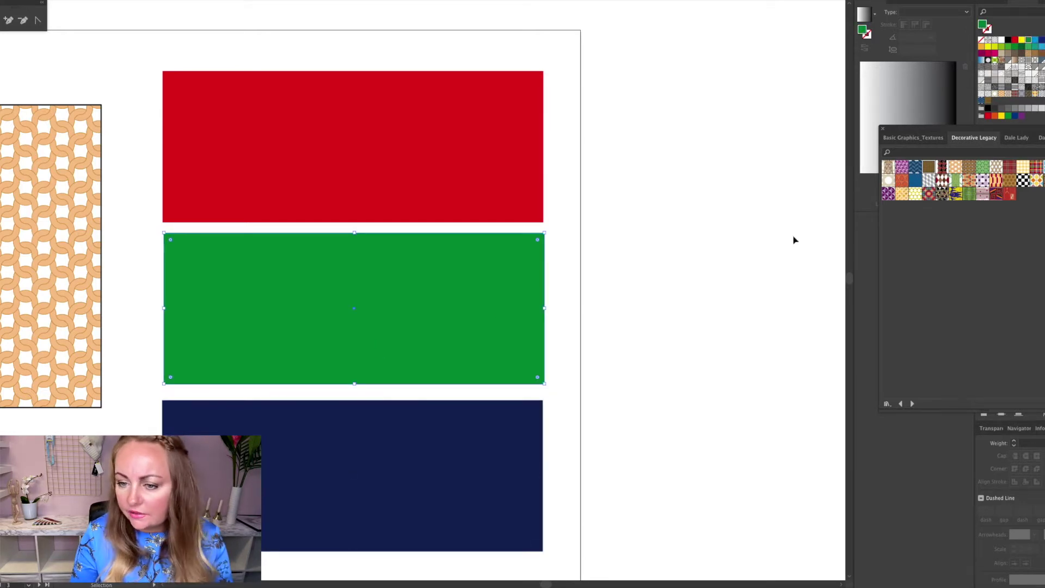
{"action": "left_click", "coordinate": [1014, 108]}
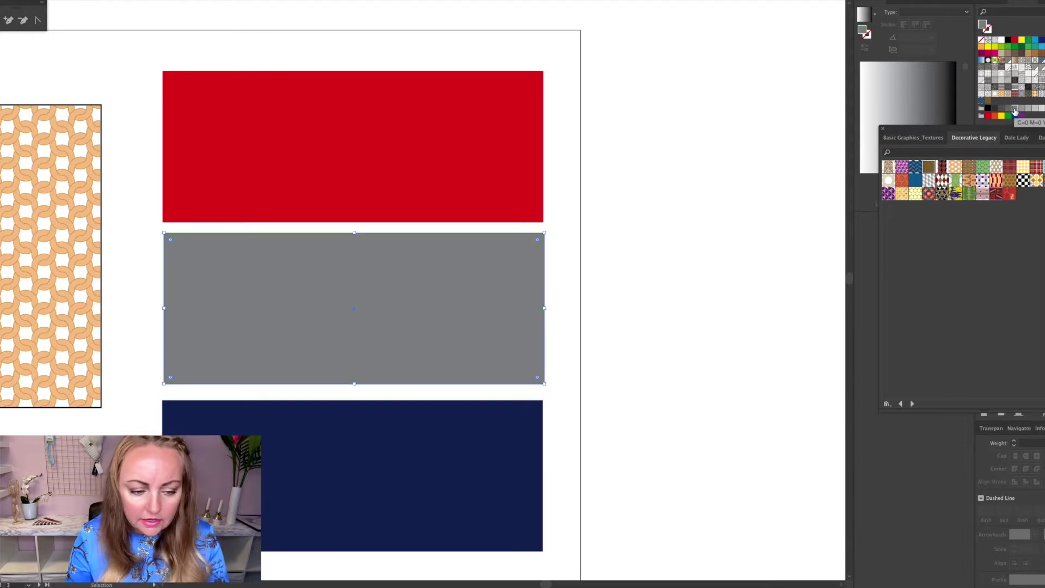
{"action": "left_click", "coordinate": [650, 173]}
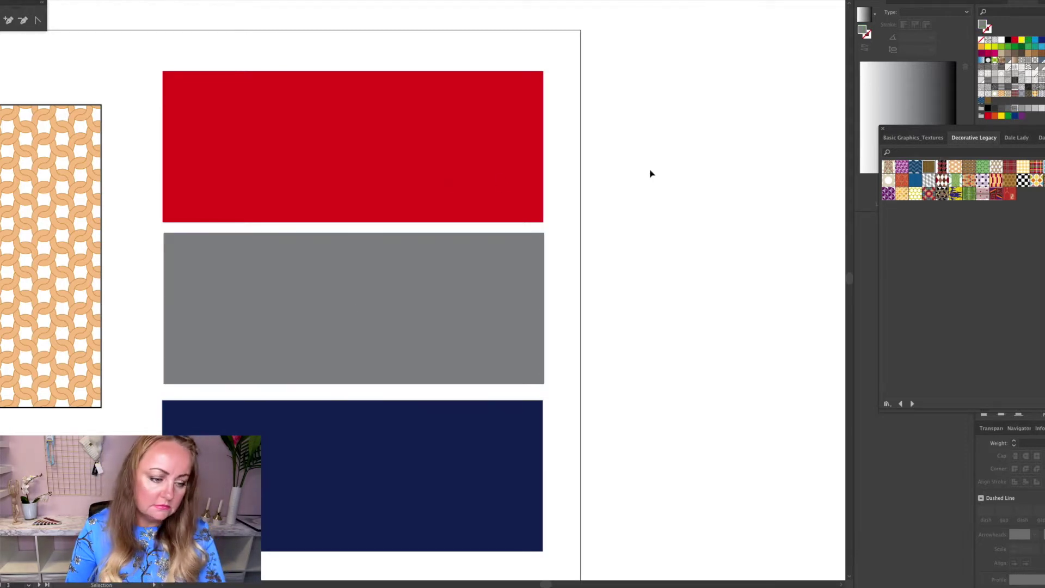
Place copies of all three rectangles in front of the originals and fill the copies with the gray outline pattern
{"action": "left_click_drag", "start_coordinate": [151, 209], "coordinate": [315, 497]}
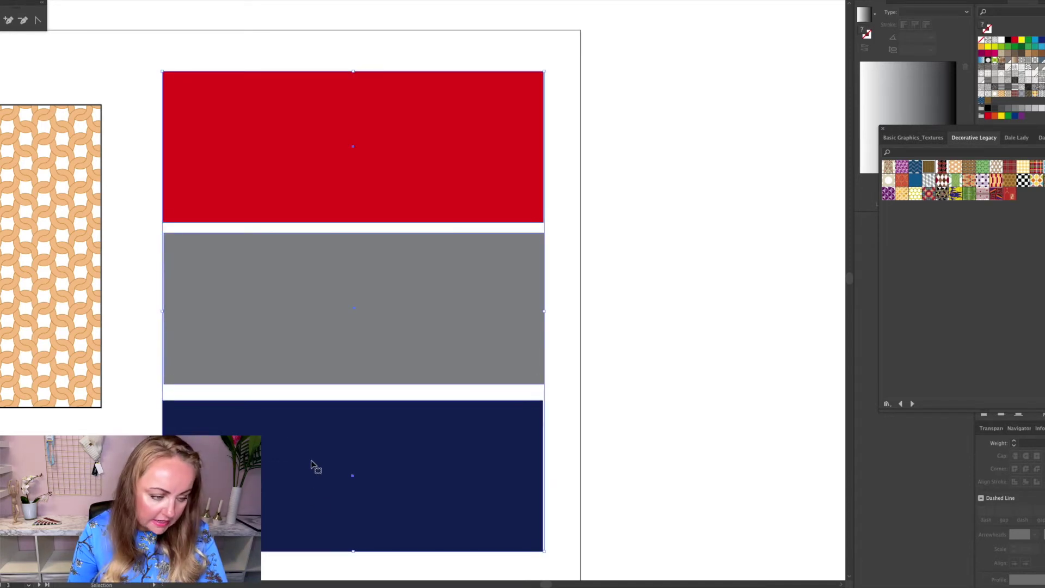
{"action": "left_click", "coordinate": [648, 389]}
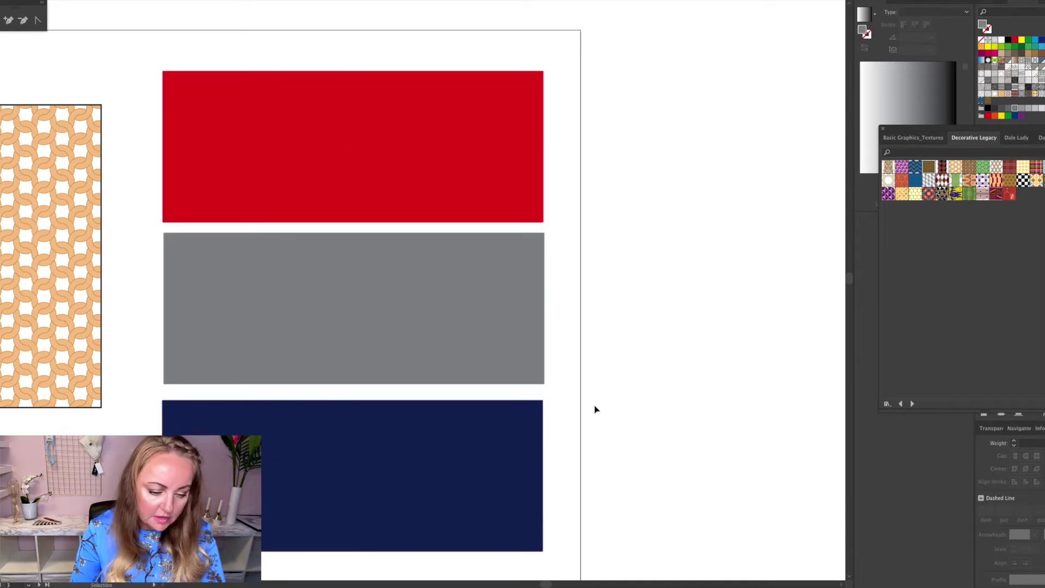
{"action": "left_click", "coordinate": [517, 460]}
{"action": "left_click", "coordinate": [472, 328], "text": "shift"}
{"action": "left_click", "coordinate": [466, 188], "text": "shift"}
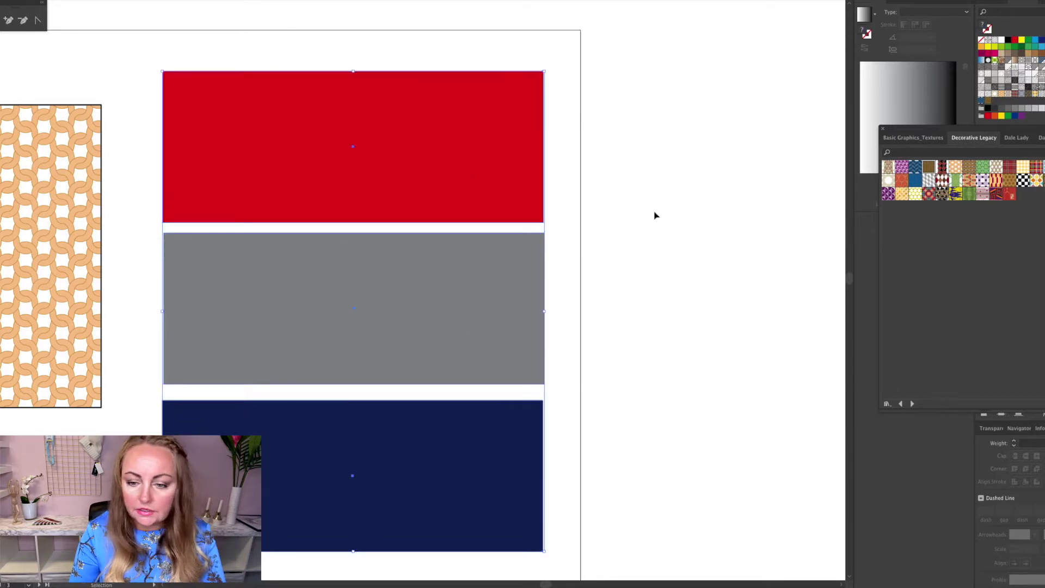
{"action": "left_click", "coordinate": [996, 43]}
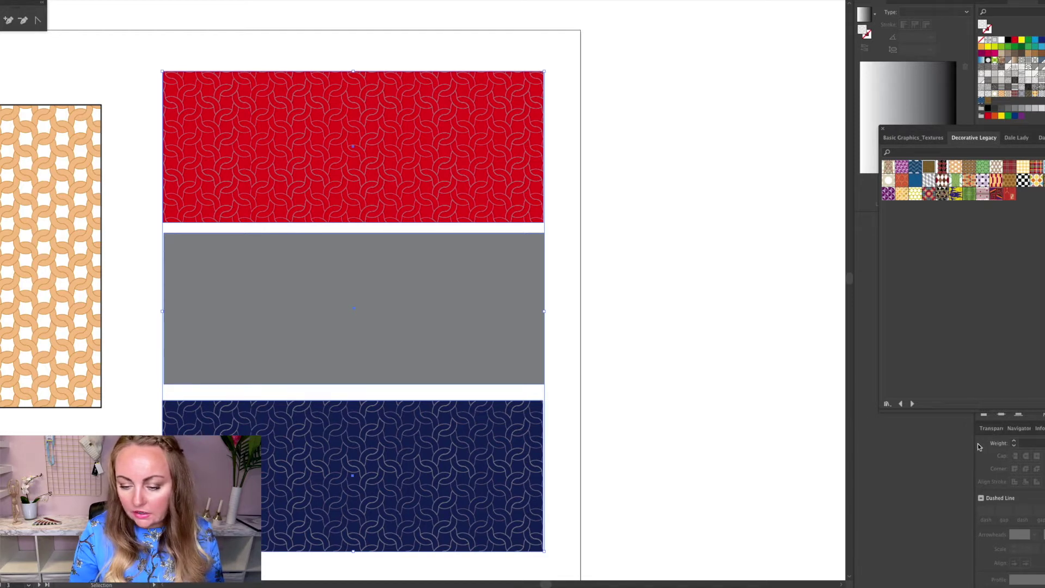
Float the Transparency settings beside the artboard and set the blending mode of the three pattern overlays to Multiply
{"action": "left_click", "coordinate": [989, 430]}
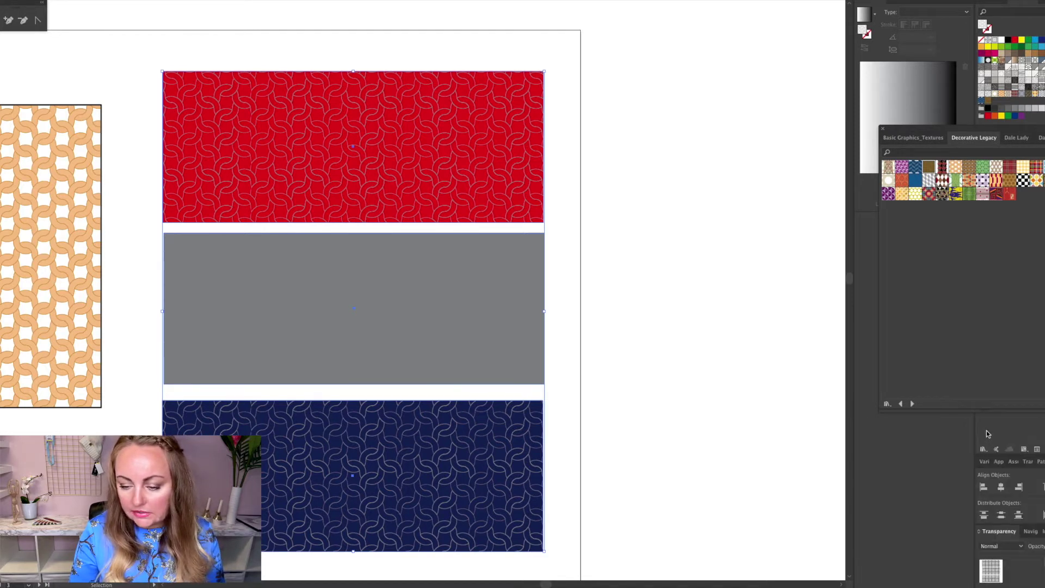
{"action": "left_click_drag", "start_coordinate": [1044, 305], "coordinate": [1031, 305]}
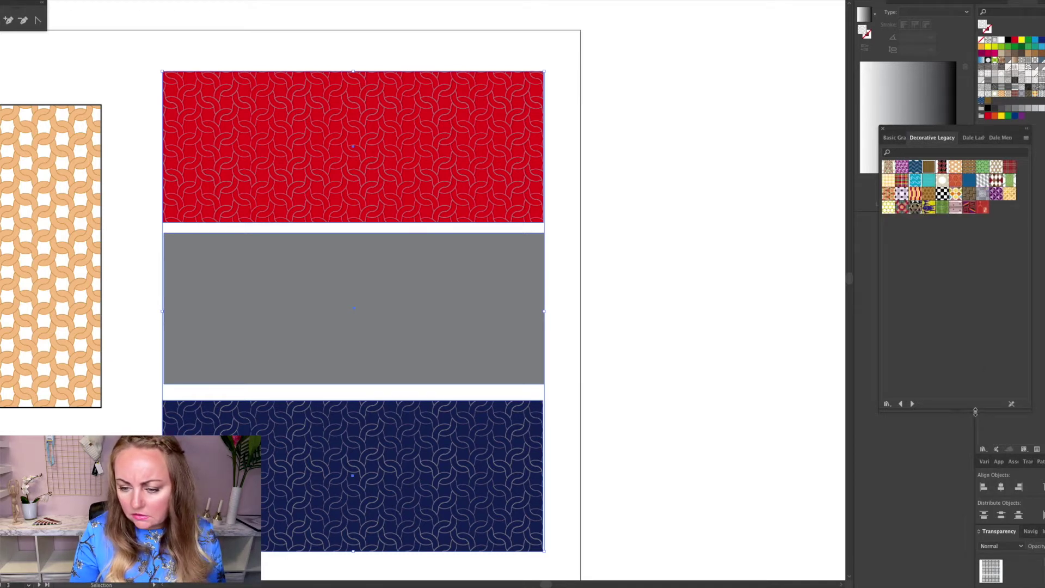
{"action": "left_click_drag", "start_coordinate": [975, 412], "coordinate": [975, 264]}
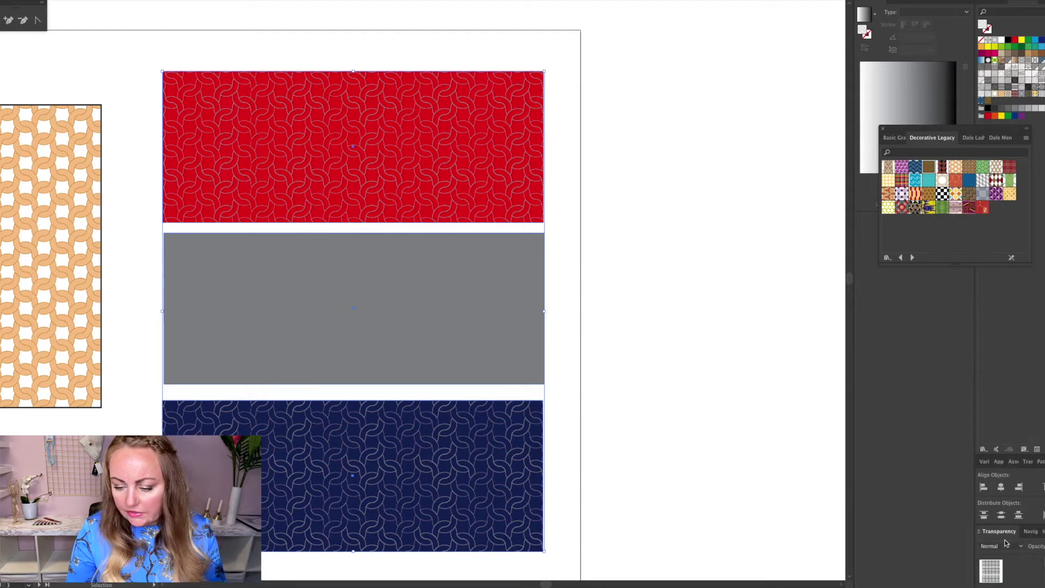
{"action": "left_click_drag", "start_coordinate": [1004, 536], "coordinate": [672, 292]}
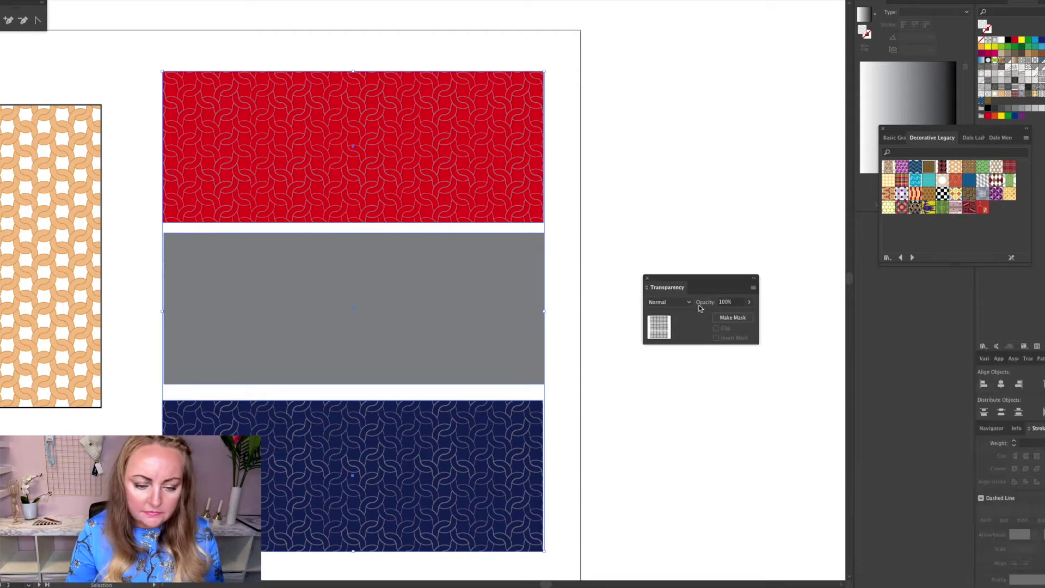
{"action": "left_click", "coordinate": [688, 302]}
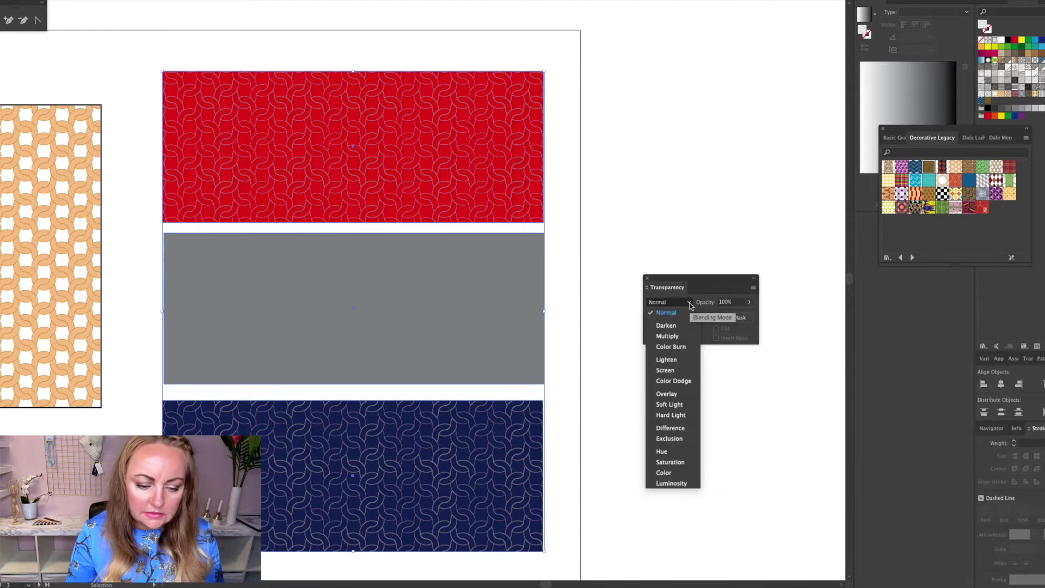
{"action": "left_click", "coordinate": [683, 337]}
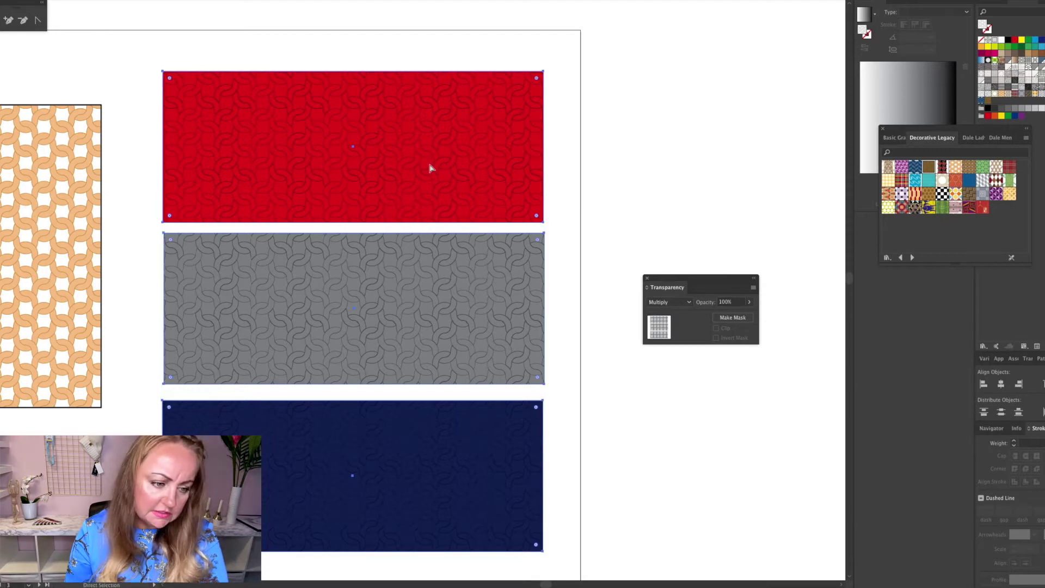
Examine up close how the multiplied outline pattern looks over the red, gray and dark blue rectangles
{"action": "key", "text": "ctrl+equal"}
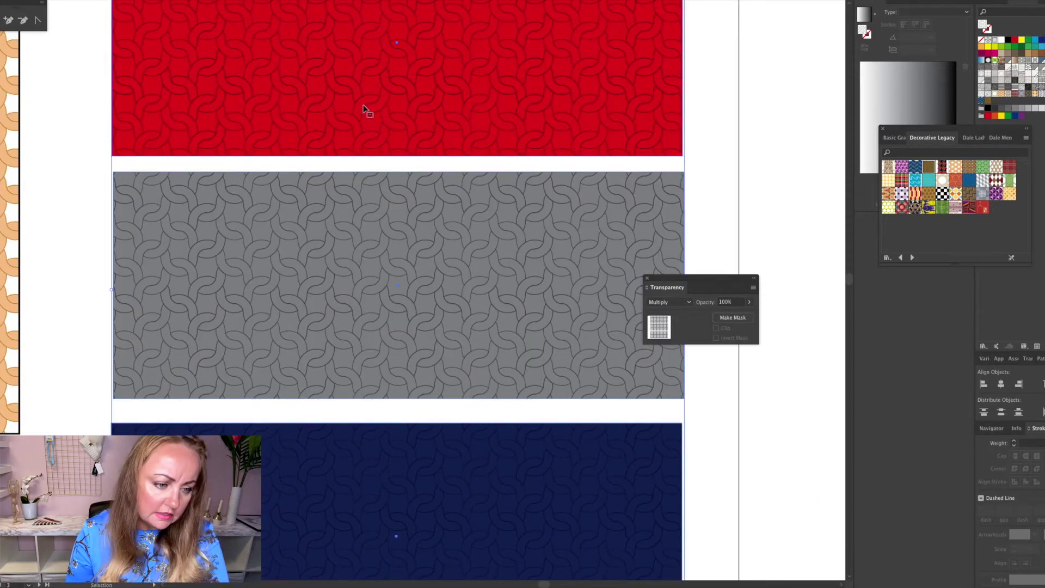
{"action": "key", "text": "ctrl+equal"}
{"action": "key", "text": "ctrl+equal"}
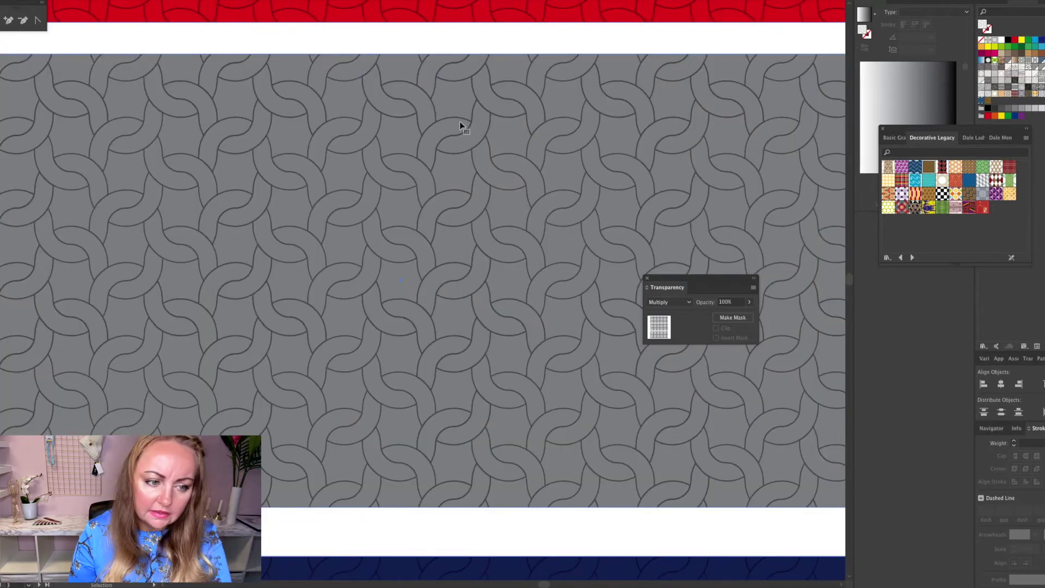
{"action": "scroll", "coordinate": [459, 122], "scroll_direction": "up", "scroll_amount": 5}
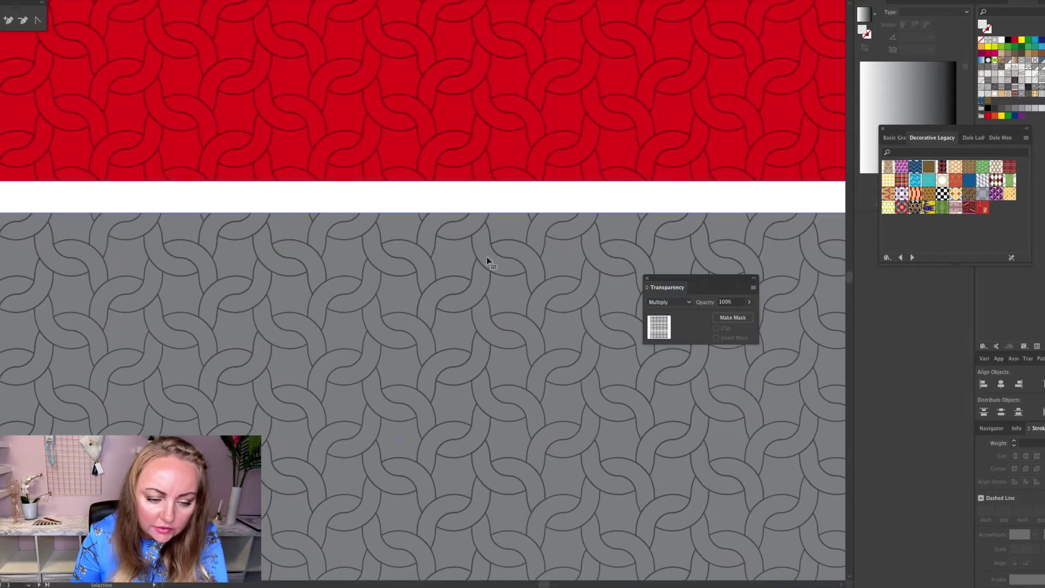
{"action": "scroll", "coordinate": [485, 259], "scroll_direction": "down", "scroll_amount": 5}
{"action": "scroll", "coordinate": [485, 266], "scroll_direction": "down", "scroll_amount": 10}
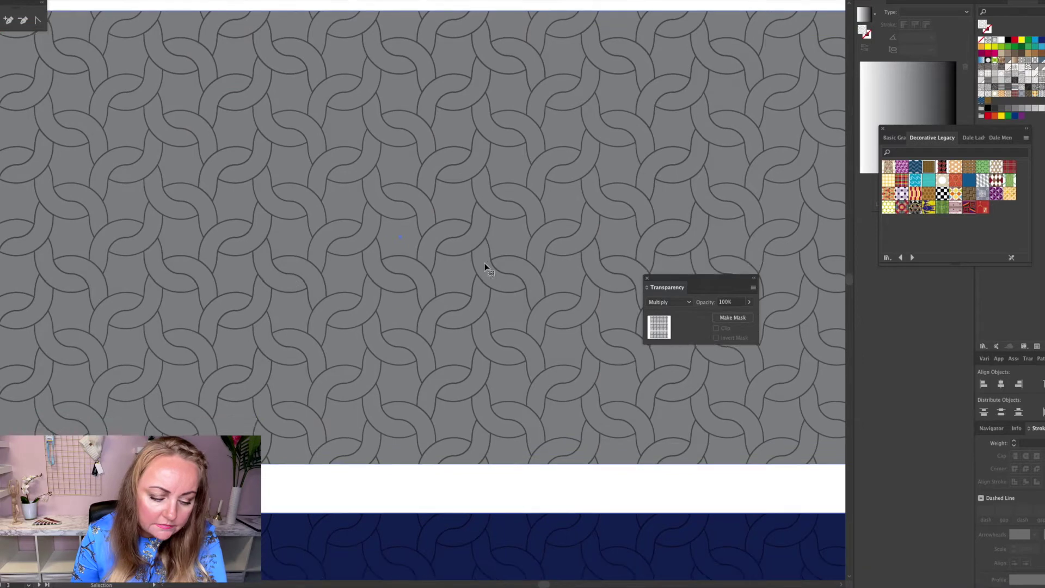
{"action": "scroll", "coordinate": [485, 268], "scroll_direction": "down", "scroll_amount": 2}
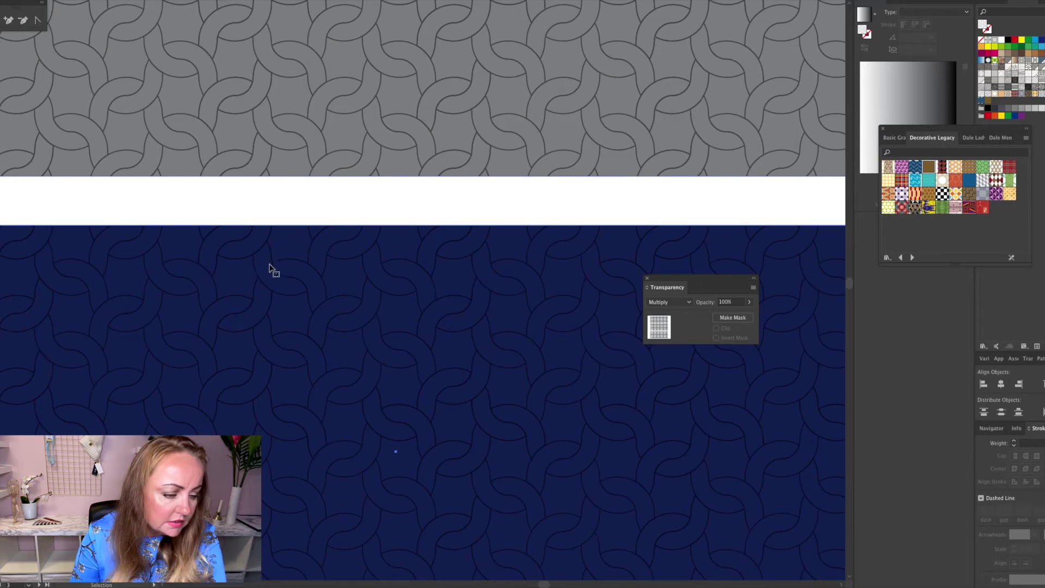
Lock the pattern overlays and change the dark blue rectangle's fill to light blue
{"action": "left_click", "coordinate": [282, 246]}
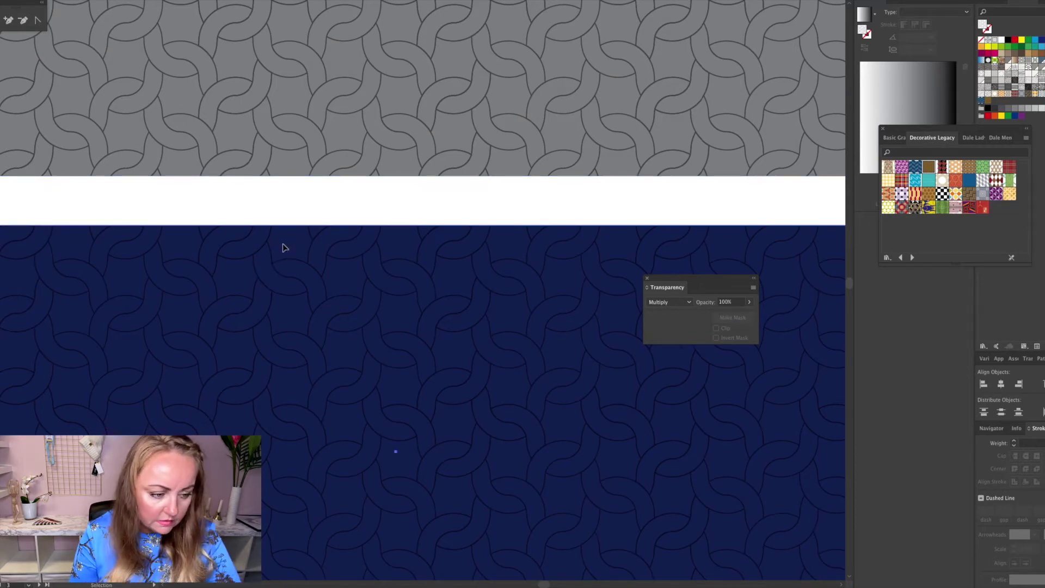
{"action": "left_click", "coordinate": [1040, 47]}
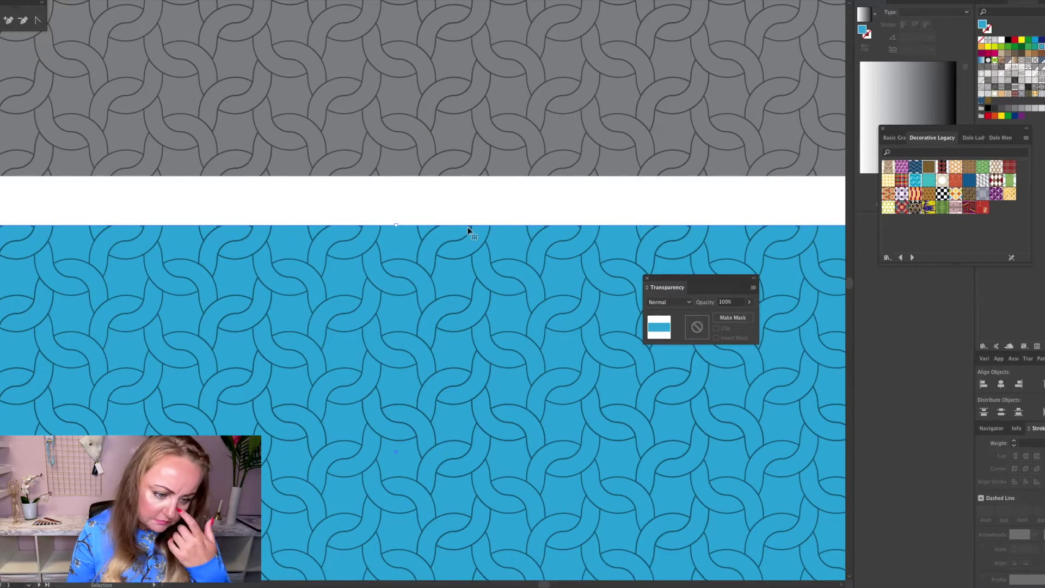
{"action": "left_click", "coordinate": [468, 212]}
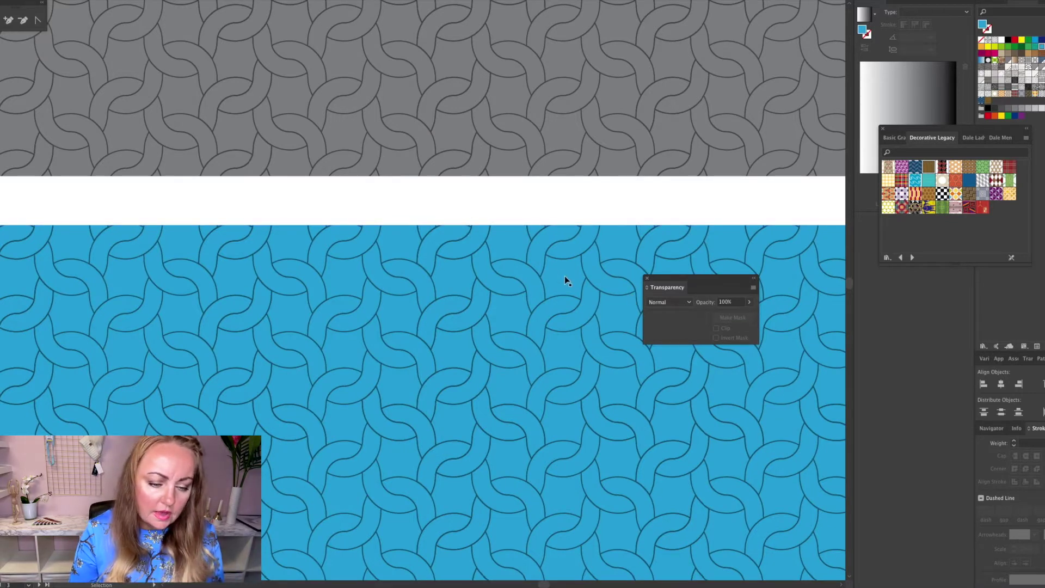
Unlock all locked objects and select only the pattern overlay on the light blue rectangle
{"action": "left_click", "coordinate": [76, 0]}
{"action": "left_click", "coordinate": [112, 10]}
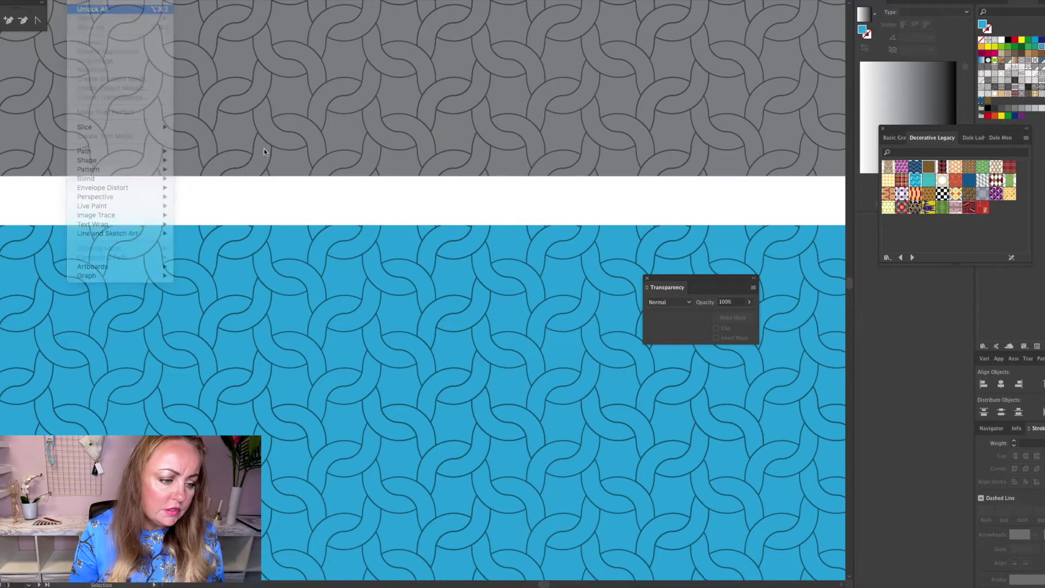
{"action": "left_click", "coordinate": [295, 206]}
{"action": "left_click", "coordinate": [325, 267]}
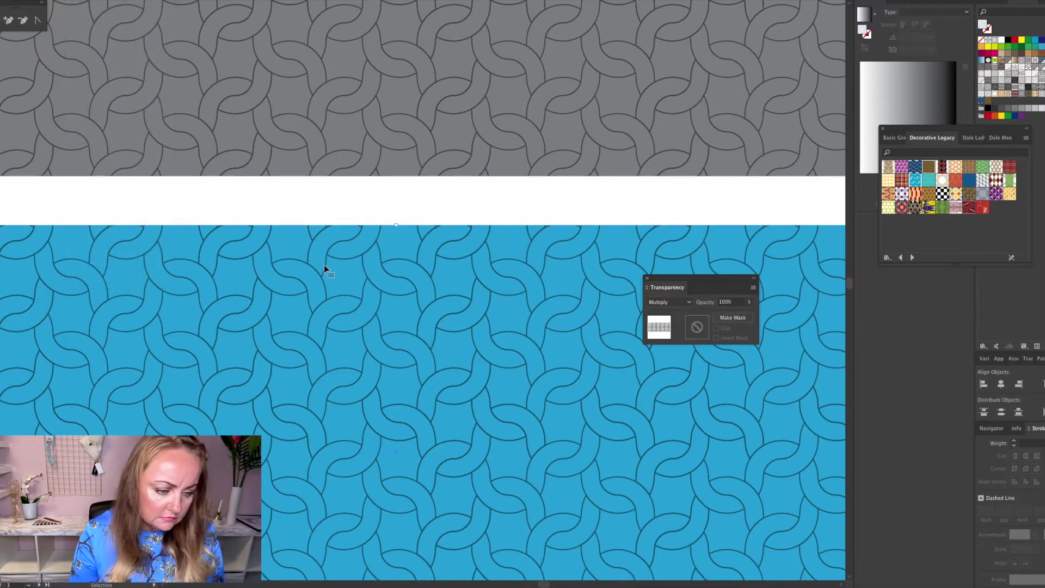
Try the Darken and Color Burn blending modes on the pattern overlay over the light blue rectangle
{"action": "left_click", "coordinate": [684, 305]}
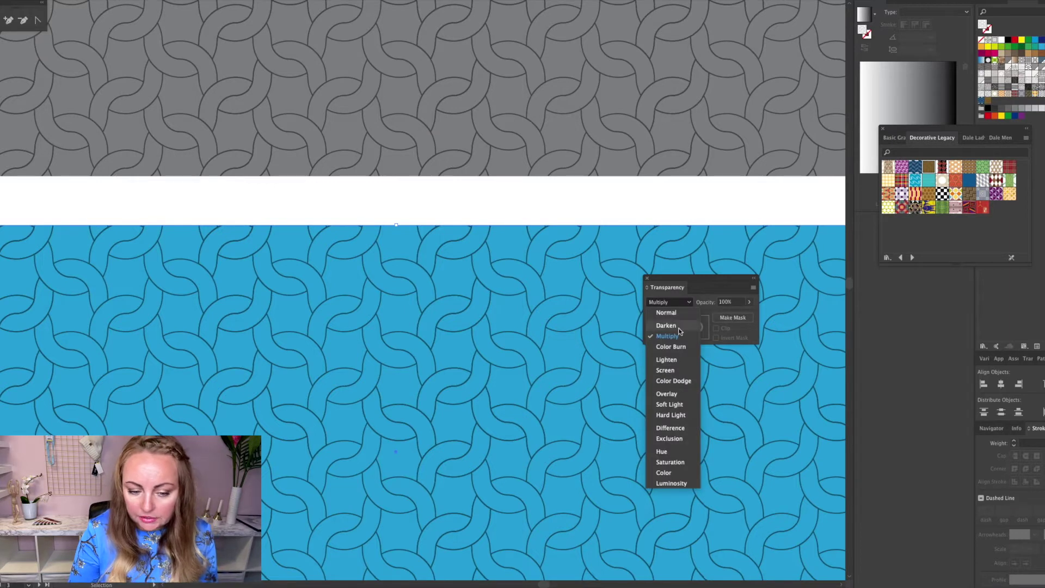
{"action": "left_click", "coordinate": [680, 326]}
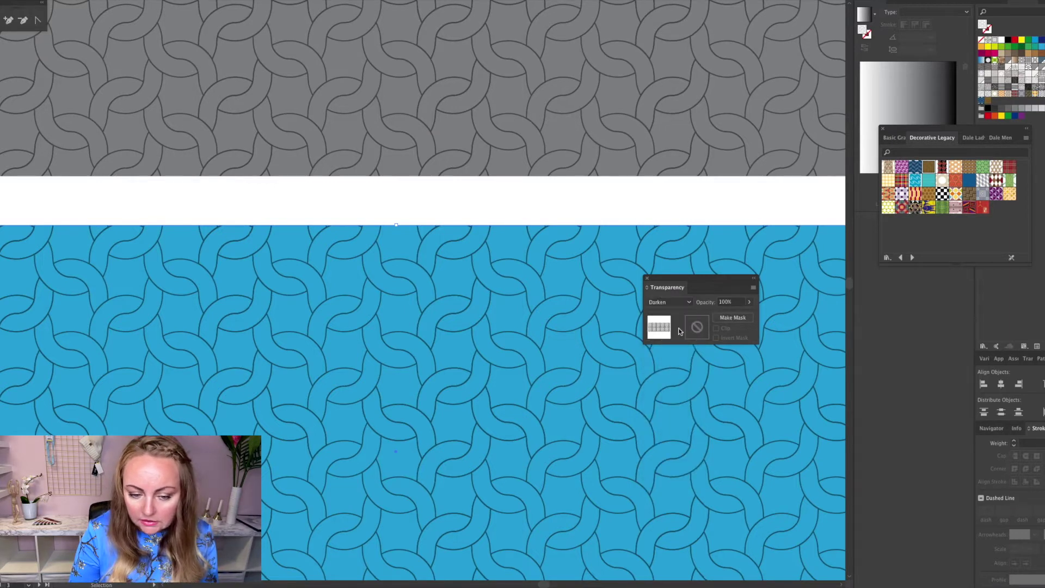
{"action": "left_click", "coordinate": [690, 303]}
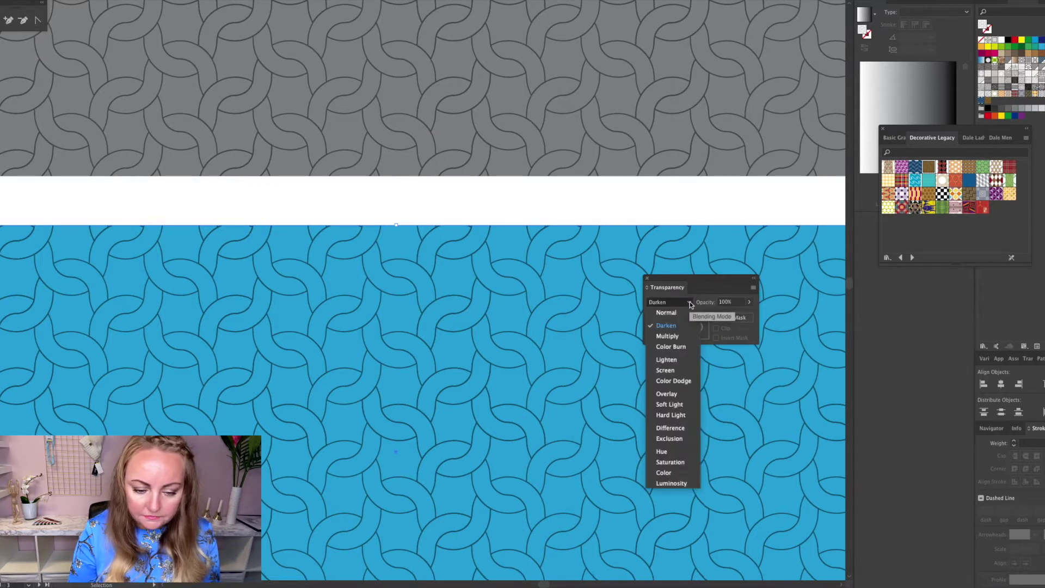
{"action": "left_click", "coordinate": [680, 347]}
Try the Lighten, Screen and Color Dodge blending modes on the light blue rectangle's pattern overlay
{"action": "left_click", "coordinate": [681, 307]}
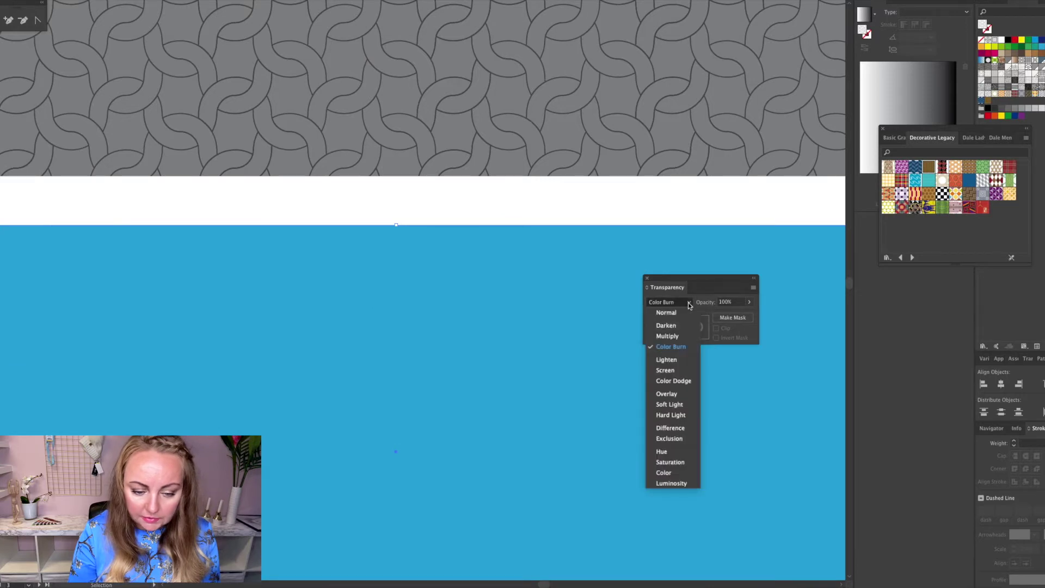
{"action": "left_click", "coordinate": [681, 360]}
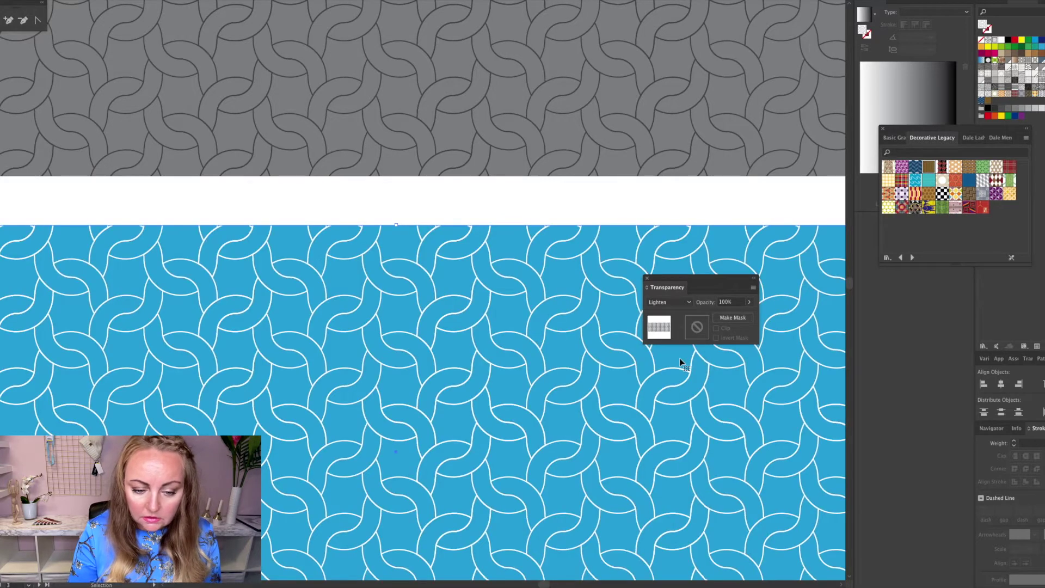
{"action": "left_click", "coordinate": [682, 302]}
{"action": "left_click", "coordinate": [677, 374]}
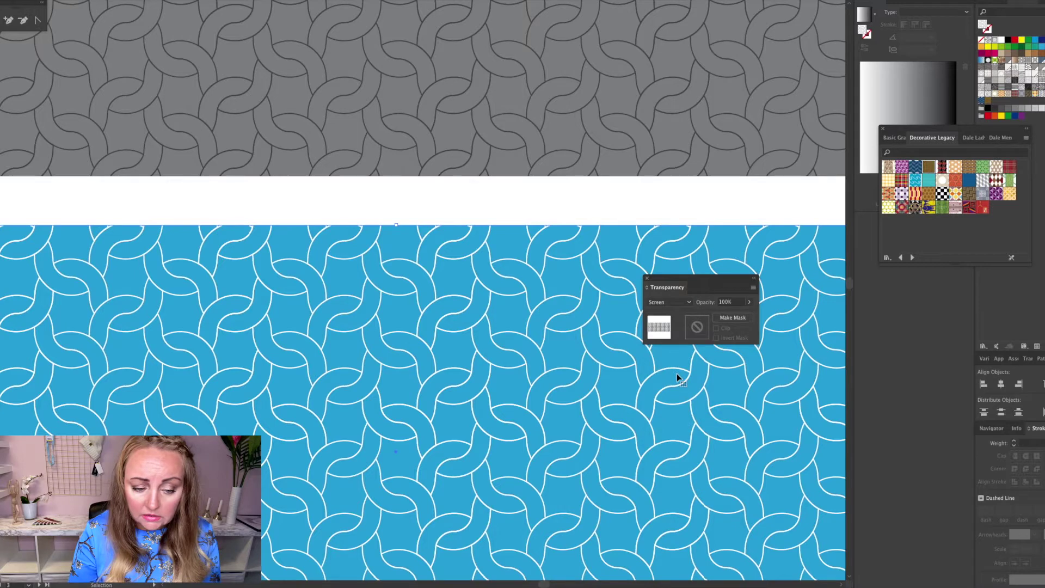
{"action": "left_click", "coordinate": [689, 303]}
{"action": "left_click", "coordinate": [674, 381]}
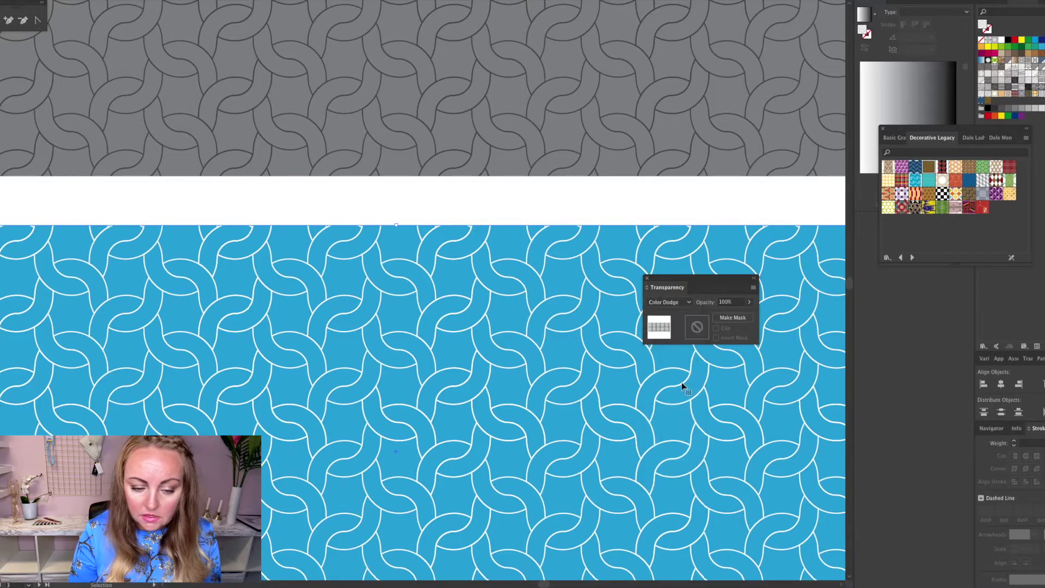
Try the Overlay, Soft Light and Hard Light blending modes on the light blue rectangle's pattern overlay
{"action": "left_click", "coordinate": [684, 303]}
{"action": "left_click", "coordinate": [672, 394]}
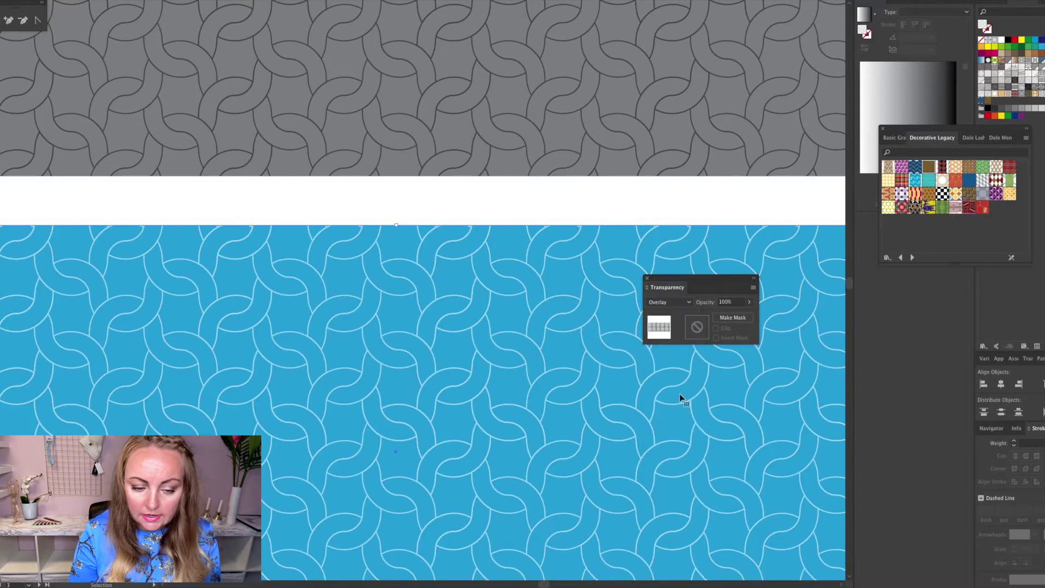
{"action": "left_click", "coordinate": [683, 307]}
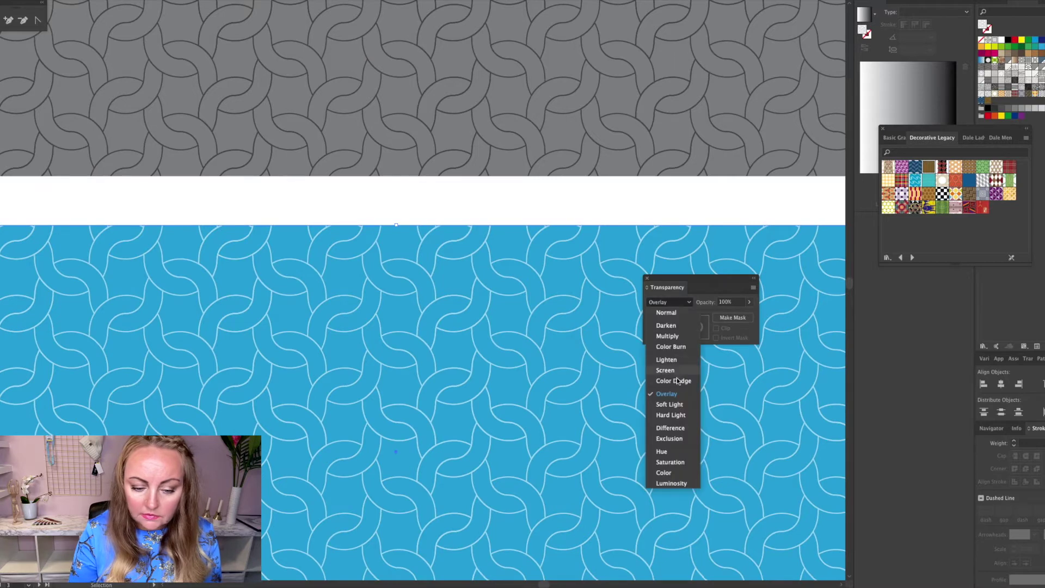
{"action": "left_click", "coordinate": [675, 402]}
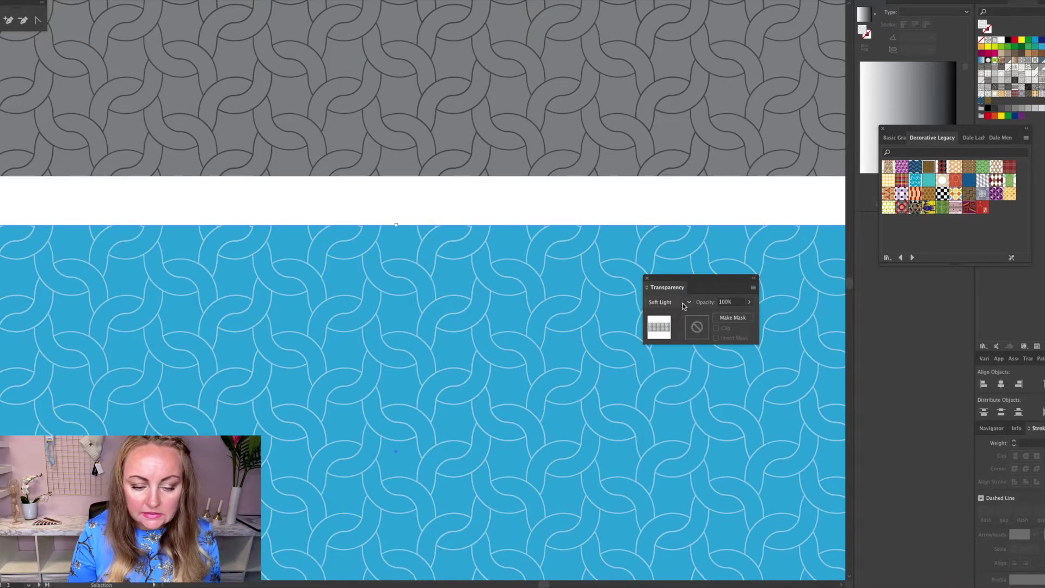
{"action": "left_click", "coordinate": [683, 304]}
{"action": "left_click", "coordinate": [674, 415]}
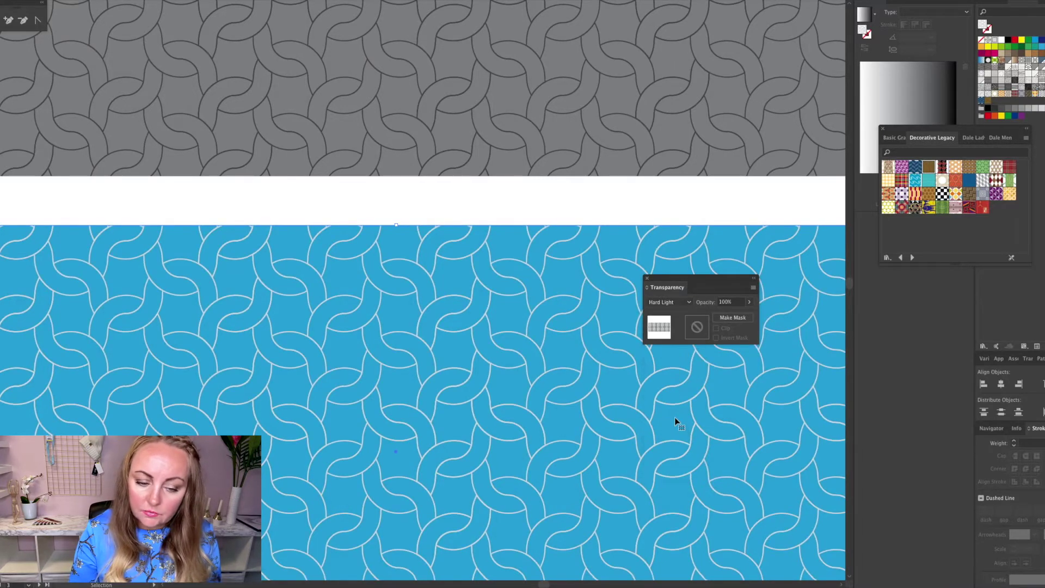
Try the Difference, Exclusion and Luminosity blending modes on the light blue rectangle's overlay, and return it to Multiply
{"action": "left_click", "coordinate": [683, 303]}
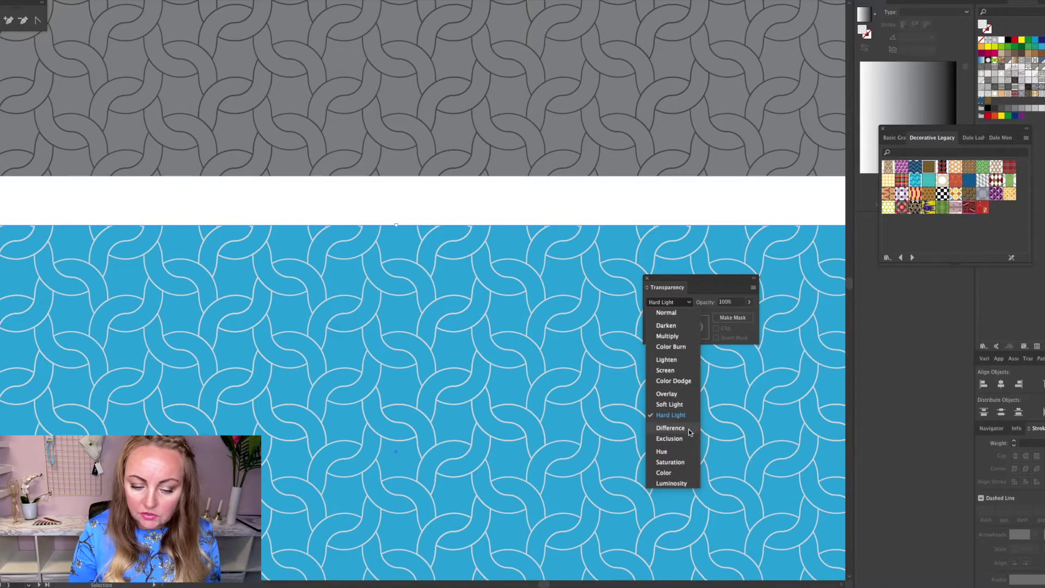
{"action": "left_click", "coordinate": [675, 428]}
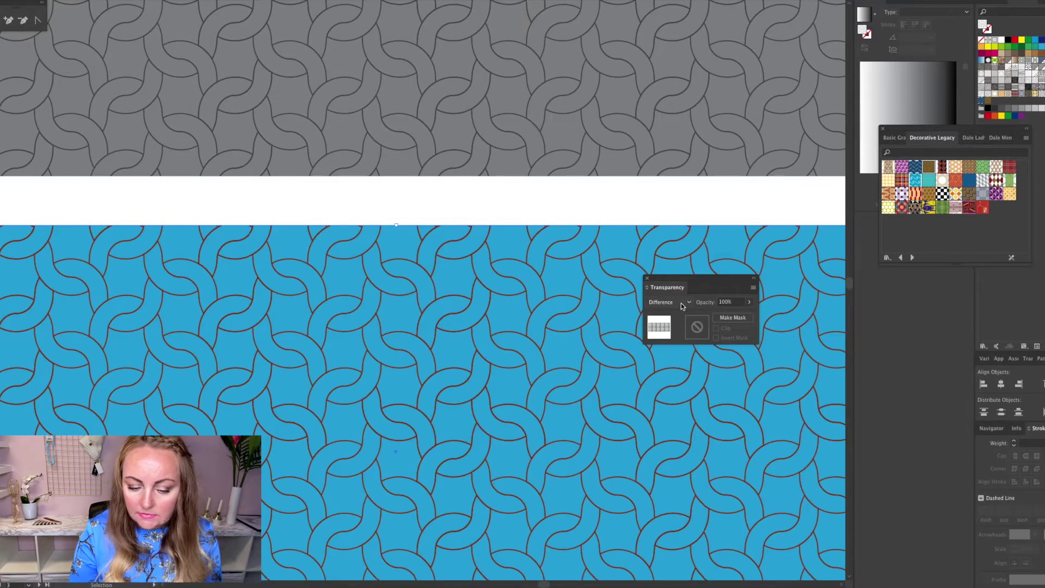
{"action": "left_click", "coordinate": [680, 303]}
{"action": "left_click", "coordinate": [680, 441]}
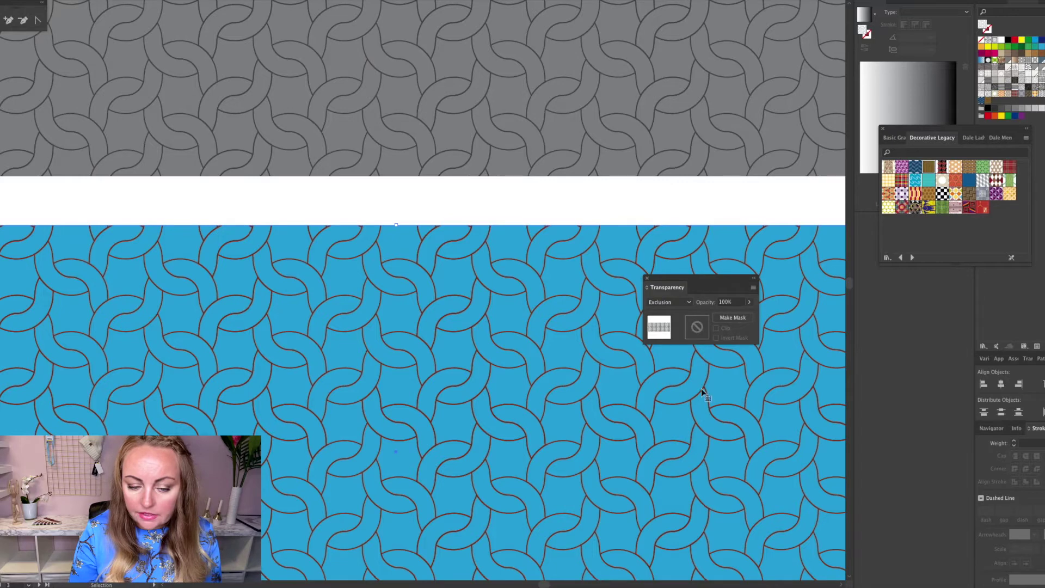
{"action": "left_click", "coordinate": [689, 303]}
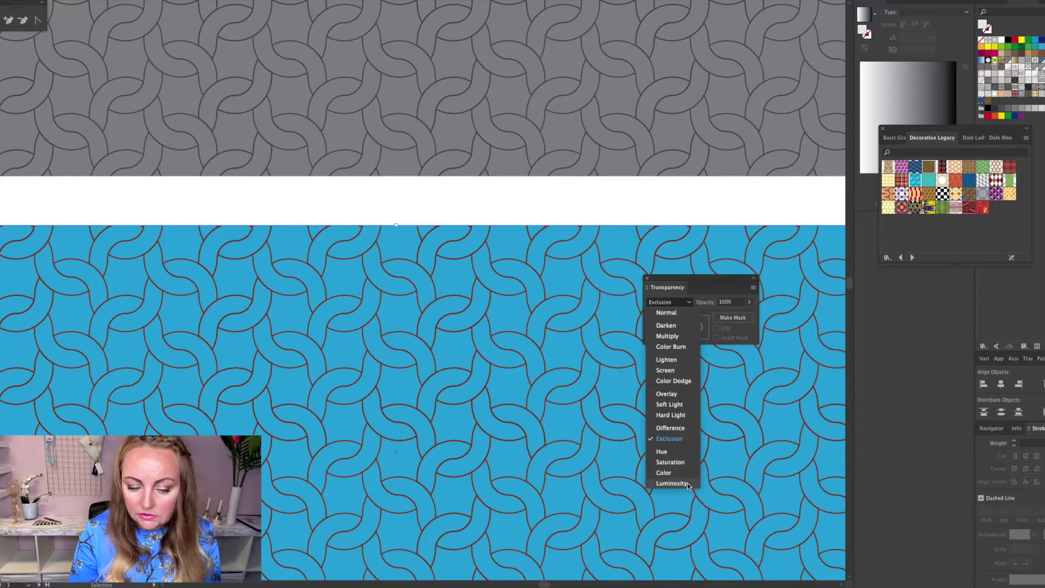
{"action": "left_click", "coordinate": [686, 483]}
{"action": "left_click", "coordinate": [680, 303]}
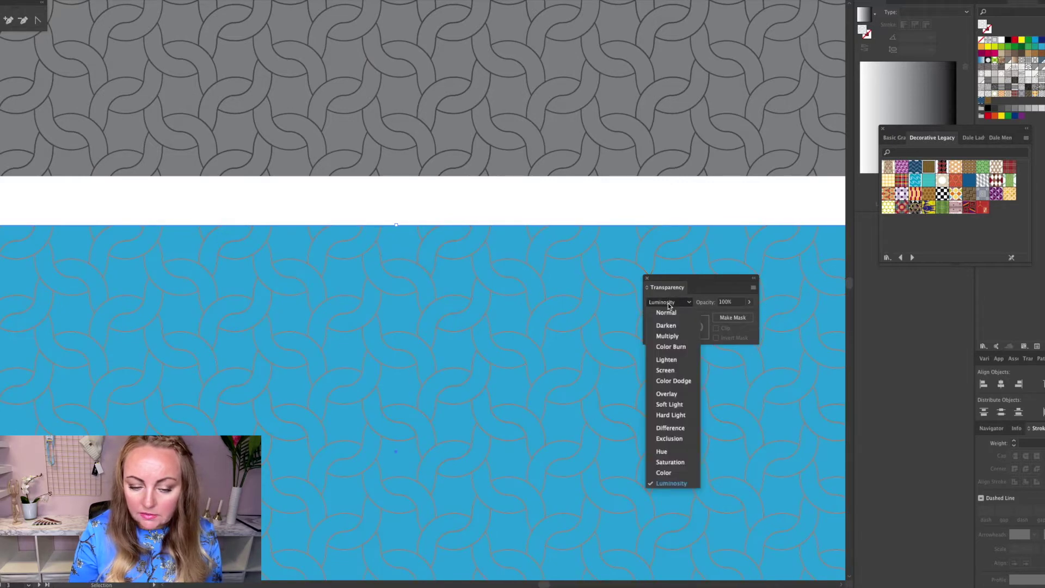
{"action": "left_click", "coordinate": [668, 336]}
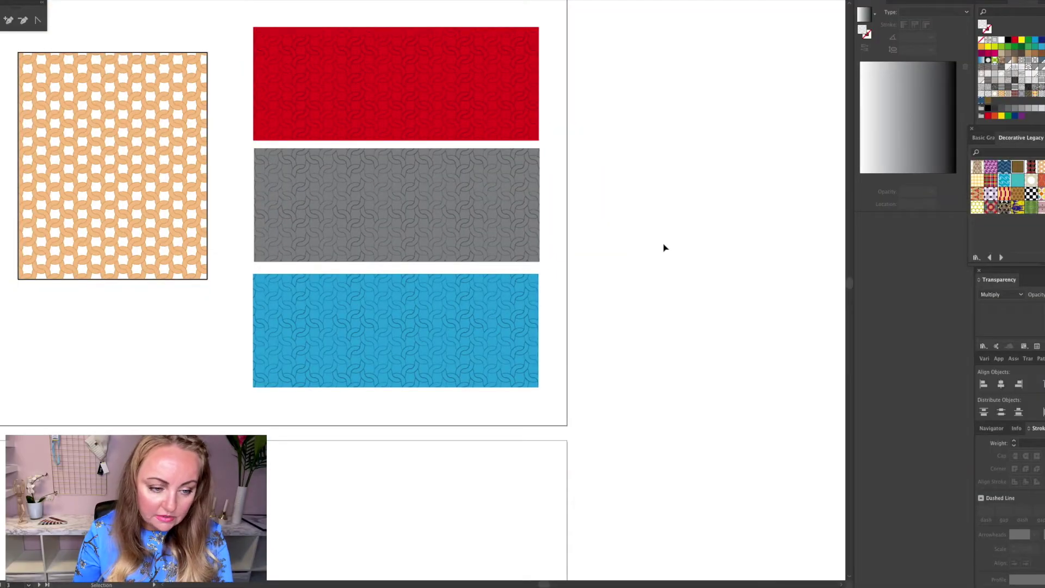
Replace the orange sample and three colored rectangles with a centered copy of the neighboring artboard's knitted snowflake row
{"action": "key", "text": "ctrl+minus"}
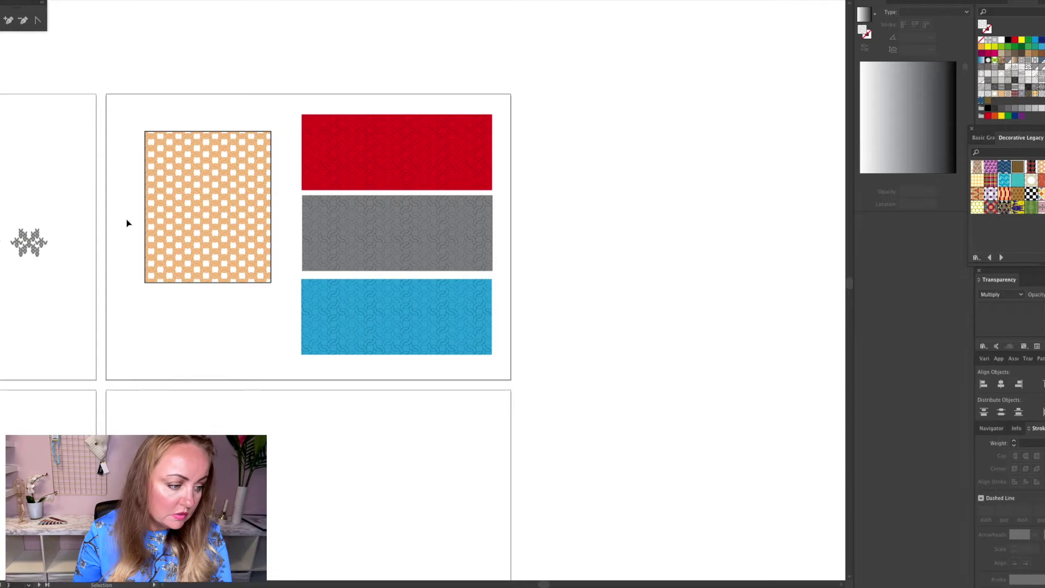
{"action": "left_click", "coordinate": [36, 250]}
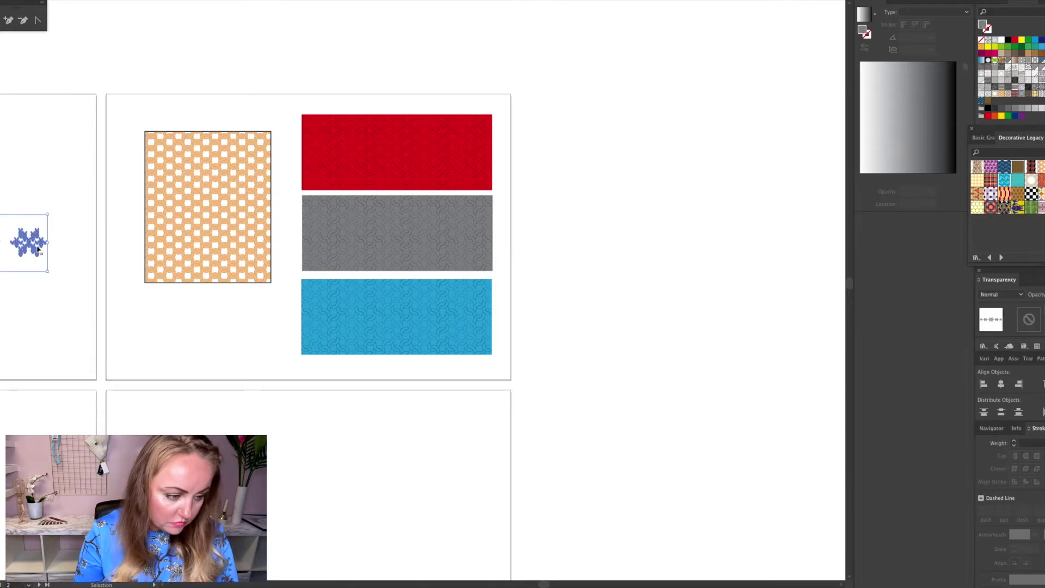
{"action": "left_click_drag", "start_coordinate": [143, 103], "coordinate": [499, 408]}
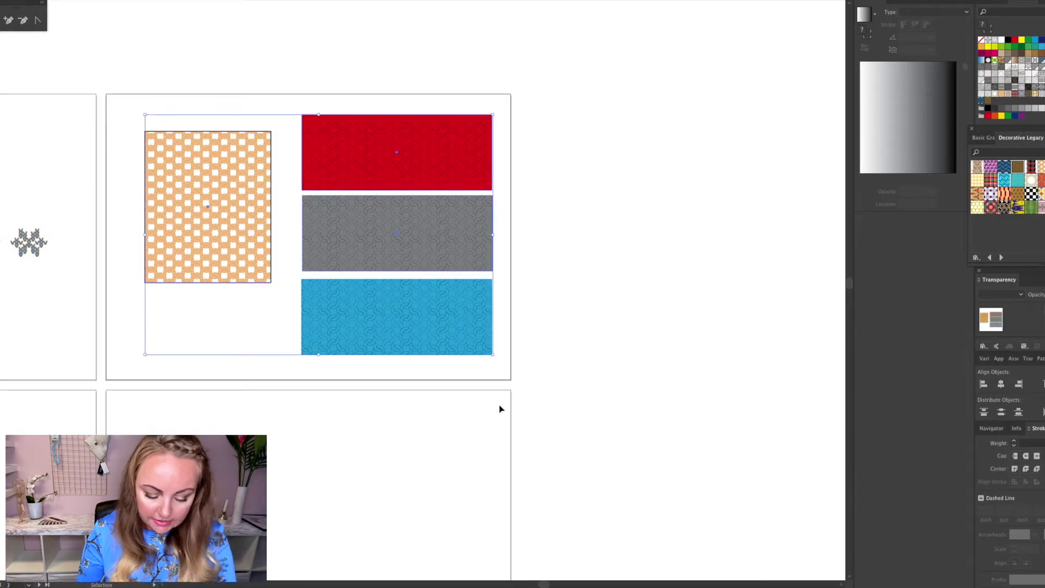
{"action": "key", "text": "Delete"}
{"action": "key", "text": "ctrl+v"}
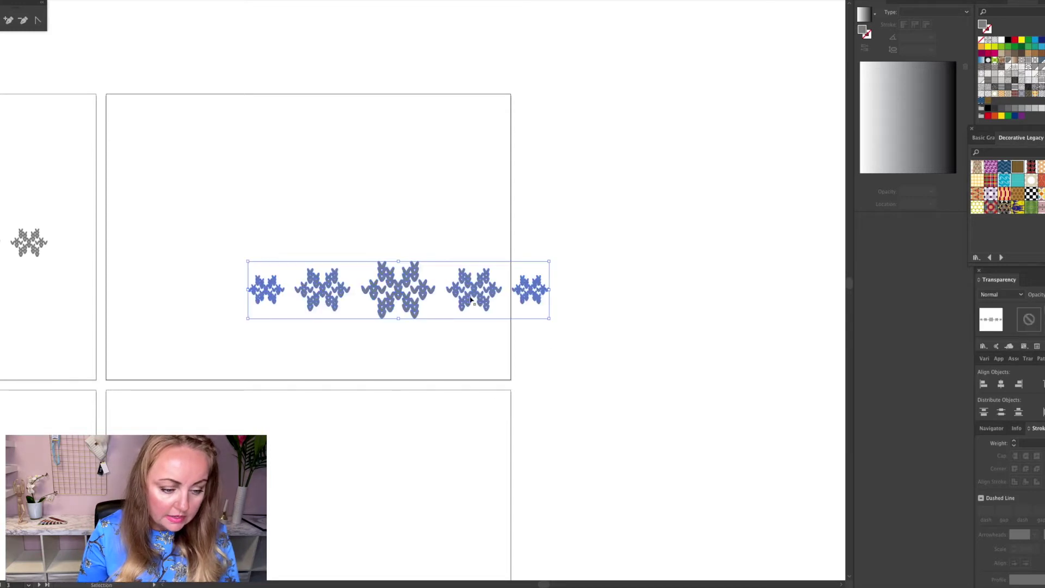
{"action": "left_click_drag", "start_coordinate": [408, 282], "coordinate": [321, 235]}
{"action": "left_click", "coordinate": [352, 192]}
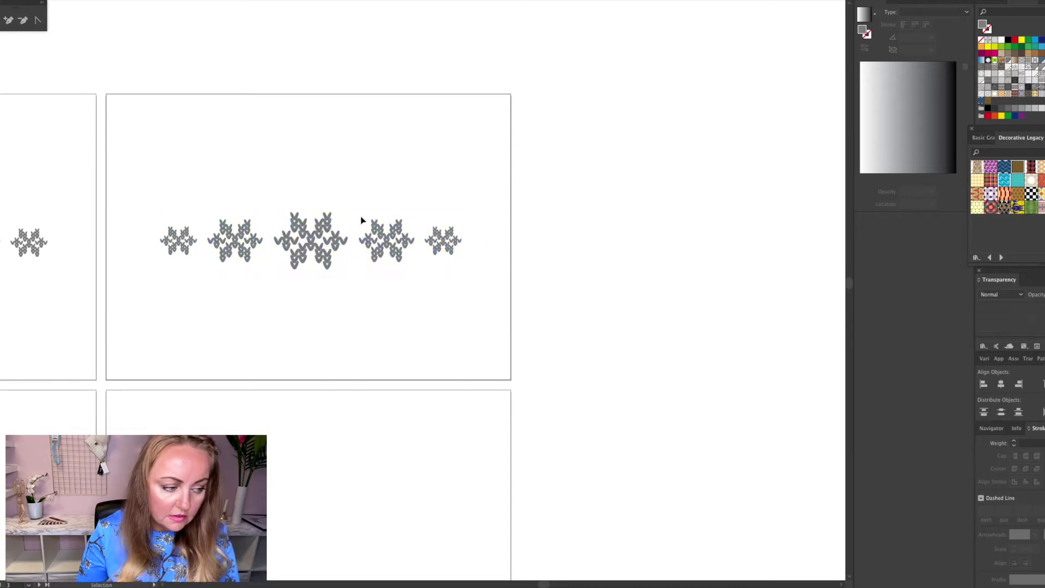
Replace the snowflake row with a single copy of its large middle snowflake, placed in the left half of the artboard
{"action": "key", "text": "z"}
{"action": "left_click", "coordinate": [348, 259]}
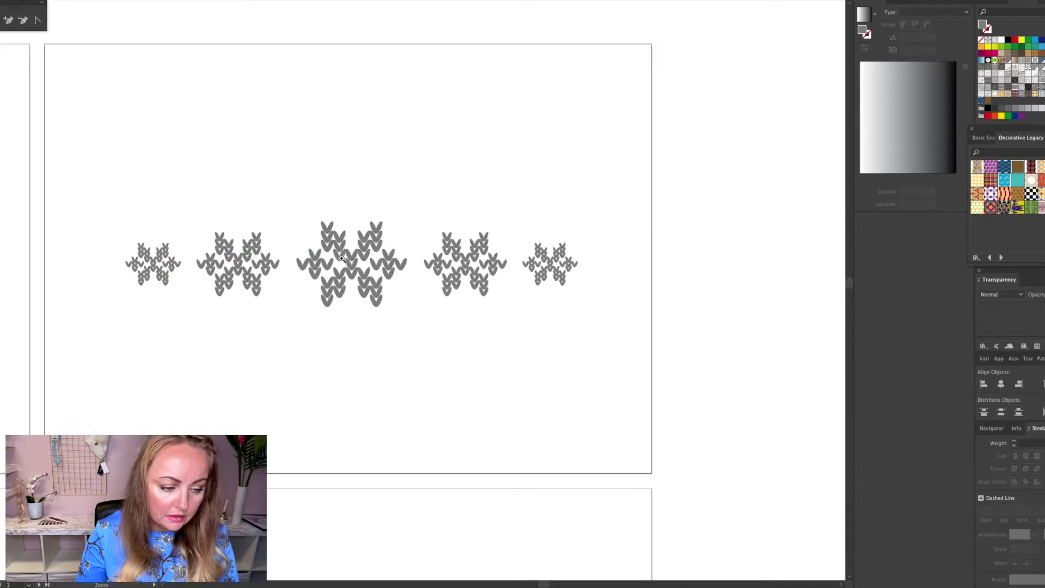
{"action": "left_click", "coordinate": [403, 301]}
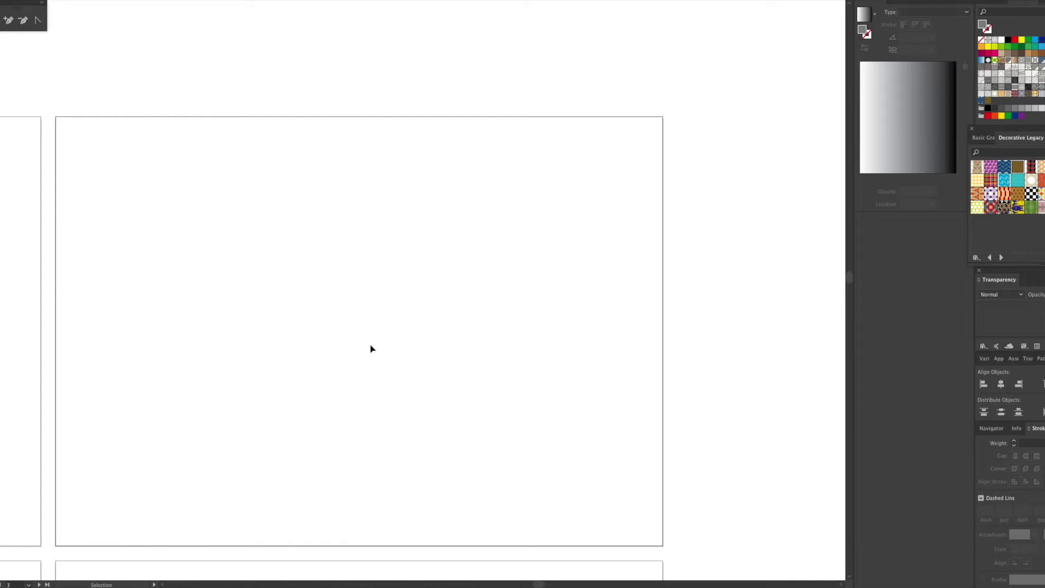
{"action": "key", "text": "ctrl+v"}
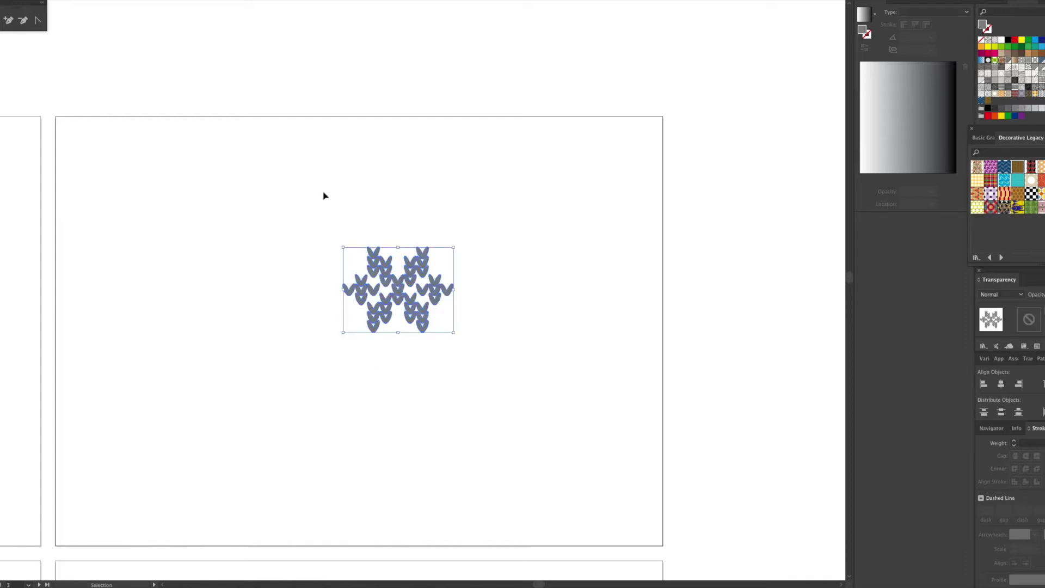
{"action": "left_click", "coordinate": [538, 265]}
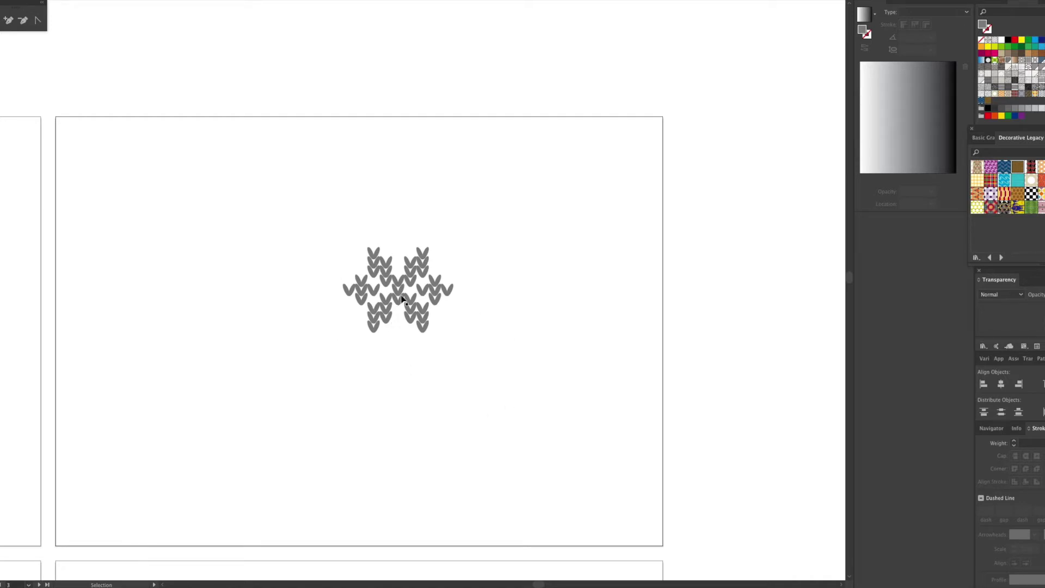
{"action": "left_click_drag", "start_coordinate": [401, 294], "coordinate": [293, 291]}
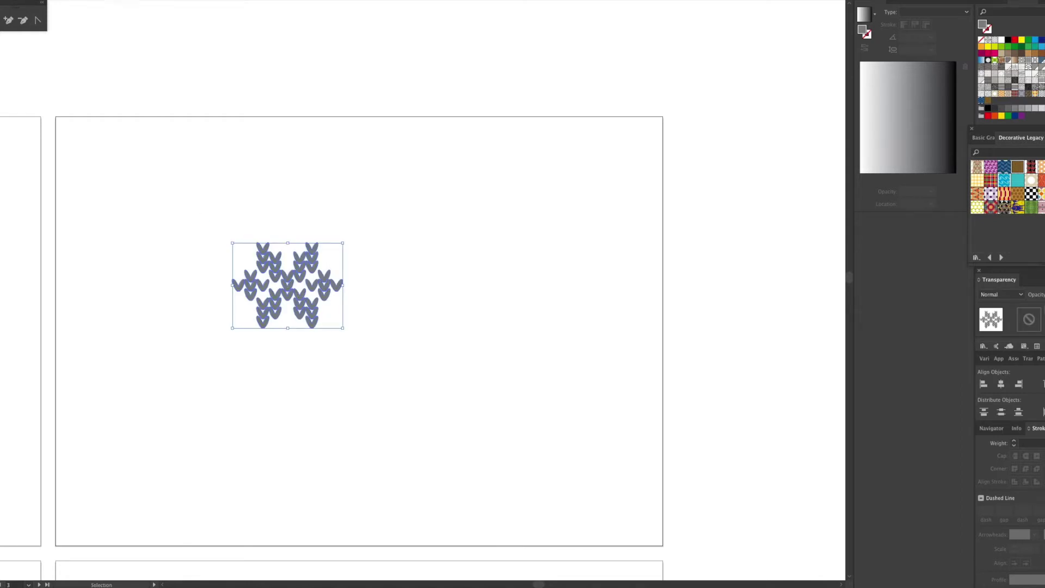
Make a pattern from the knitted snowflake using the Brick by Row tile type, and leave pattern editing
{"action": "left_click", "coordinate": [87, 0]}
{"action": "mouse_move", "coordinate": [114, 169]}
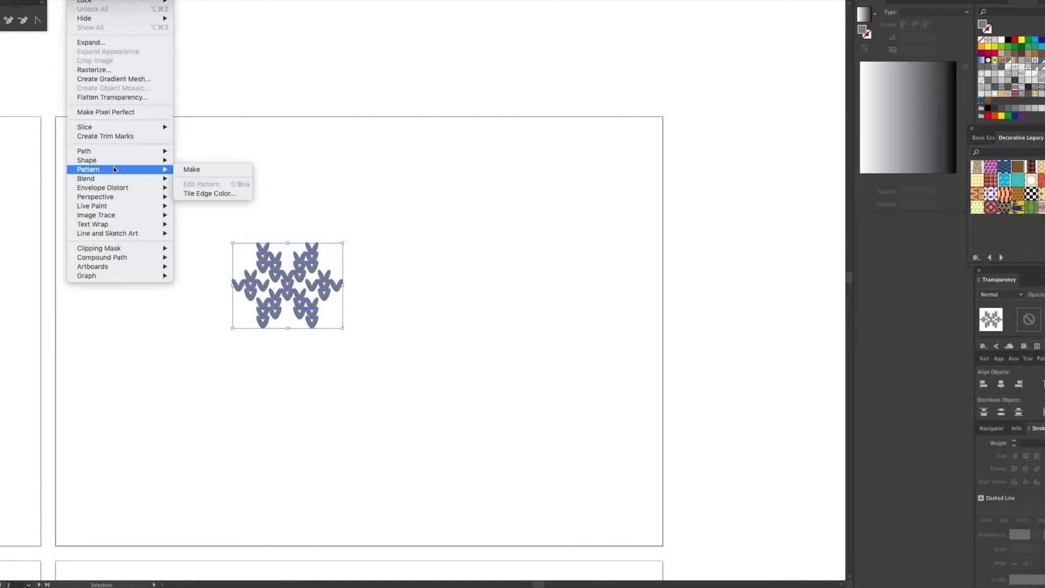
{"action": "left_click", "coordinate": [206, 175]}
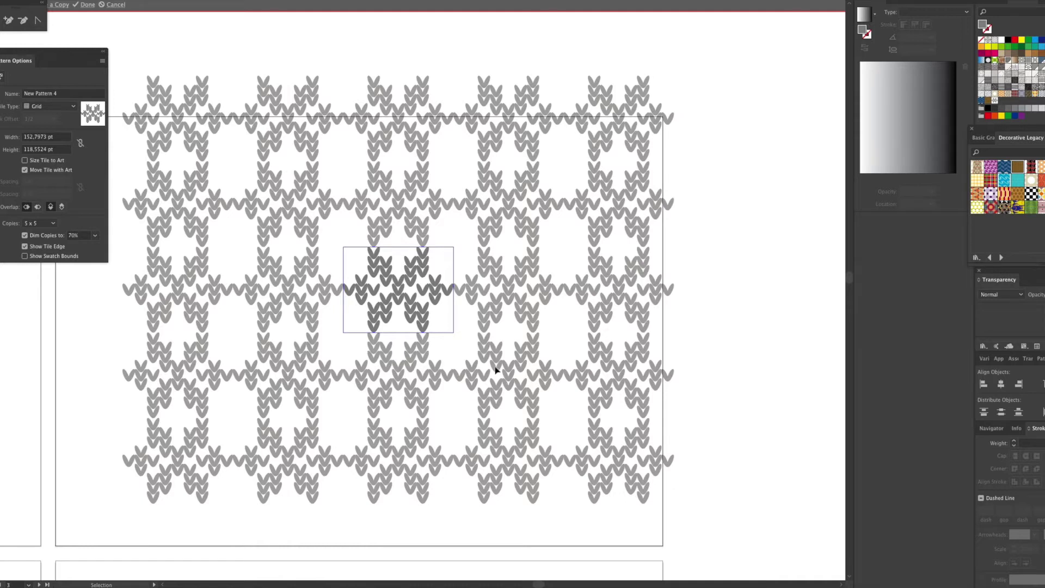
{"action": "left_click", "coordinate": [41, 107]}
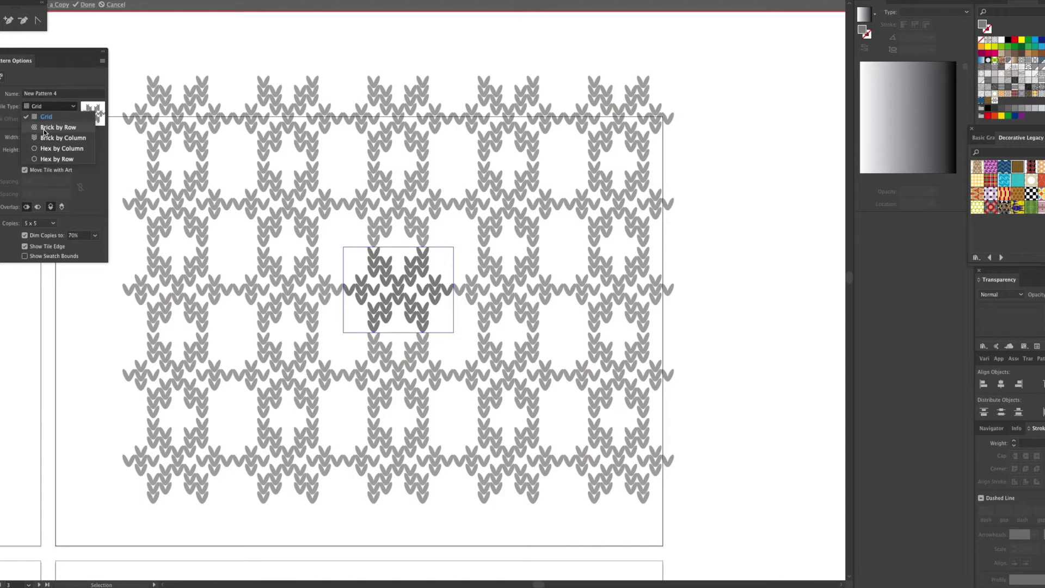
{"action": "left_click", "coordinate": [43, 129]}
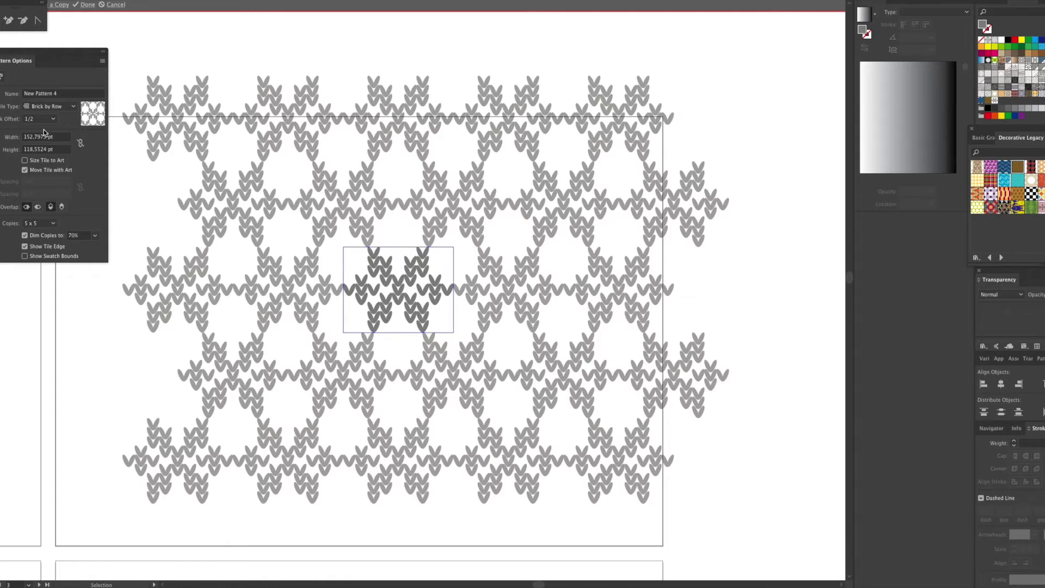
{"action": "key", "text": "Escape"}
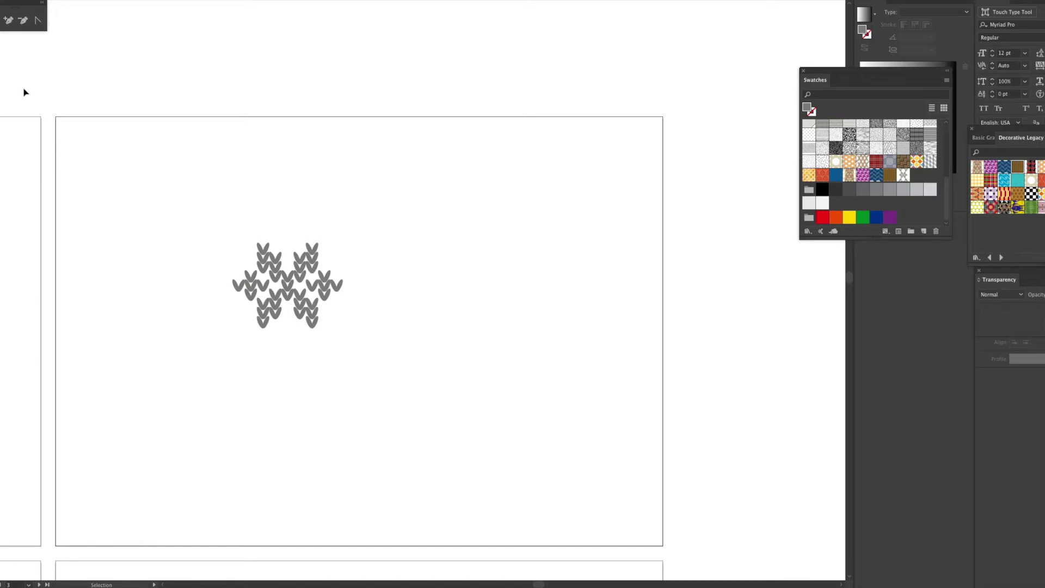
Draw a tall rectangle beside the snowflake filled with the new snowflake pattern, and enlarge it past the artboard's upper edge
{"action": "key", "text": "m"}
{"action": "left_click_drag", "start_coordinate": [407, 168], "coordinate": [659, 528]}
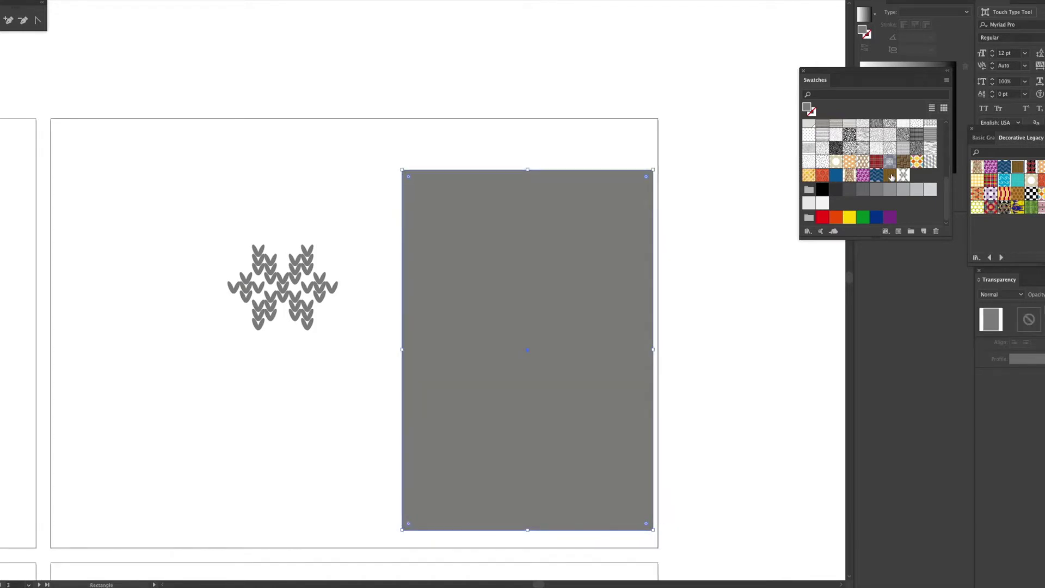
{"action": "left_click", "coordinate": [903, 175]}
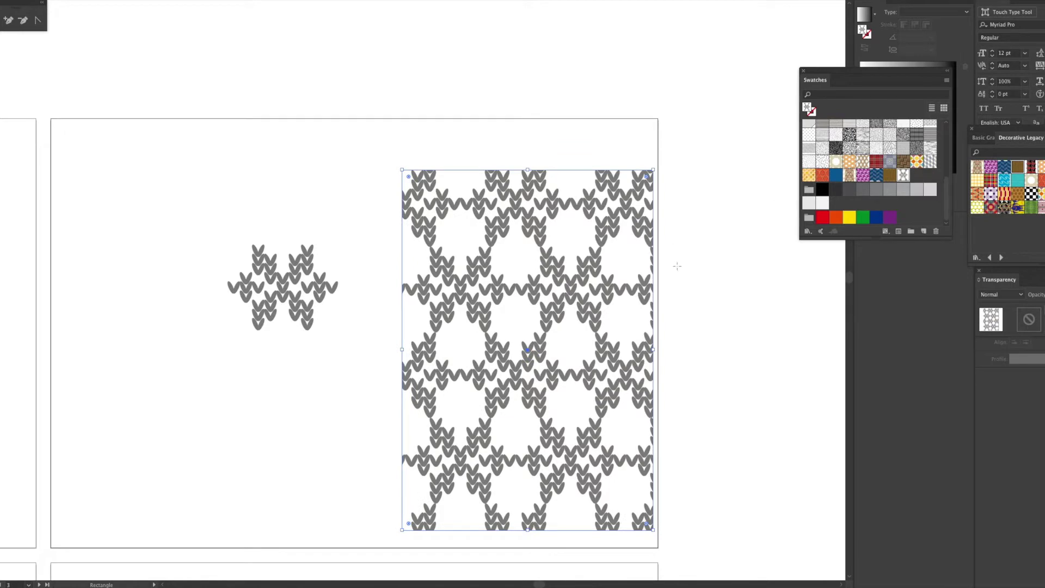
{"action": "left_click_drag", "start_coordinate": [403, 171], "coordinate": [129, 19]}
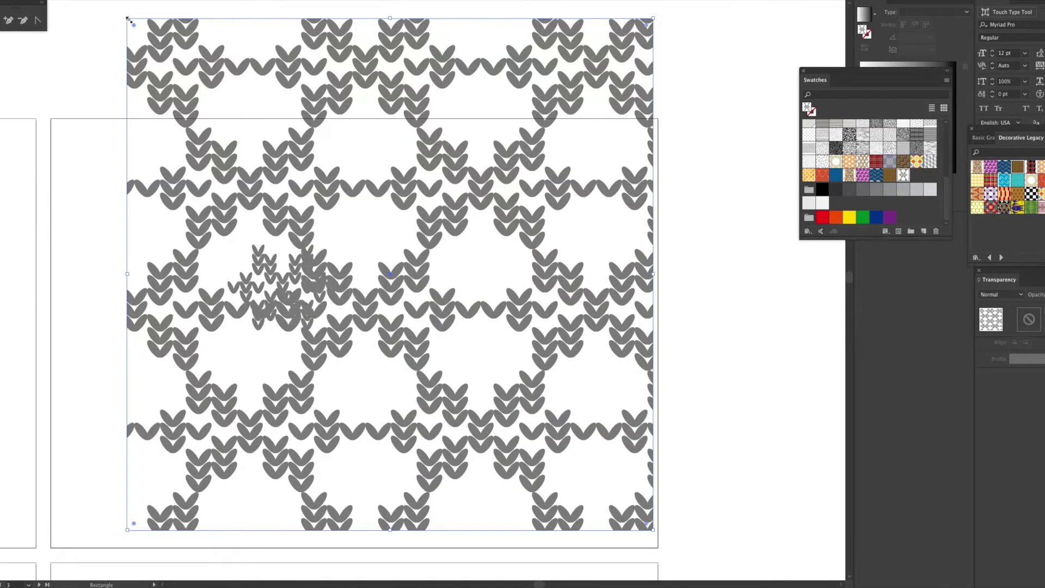
Undo the patterned rectangle's enlargement, and place a scaled-down copy of the snowflake swatch's tile artwork above the single snowflake
{"action": "key", "text": "ctrl+z"}
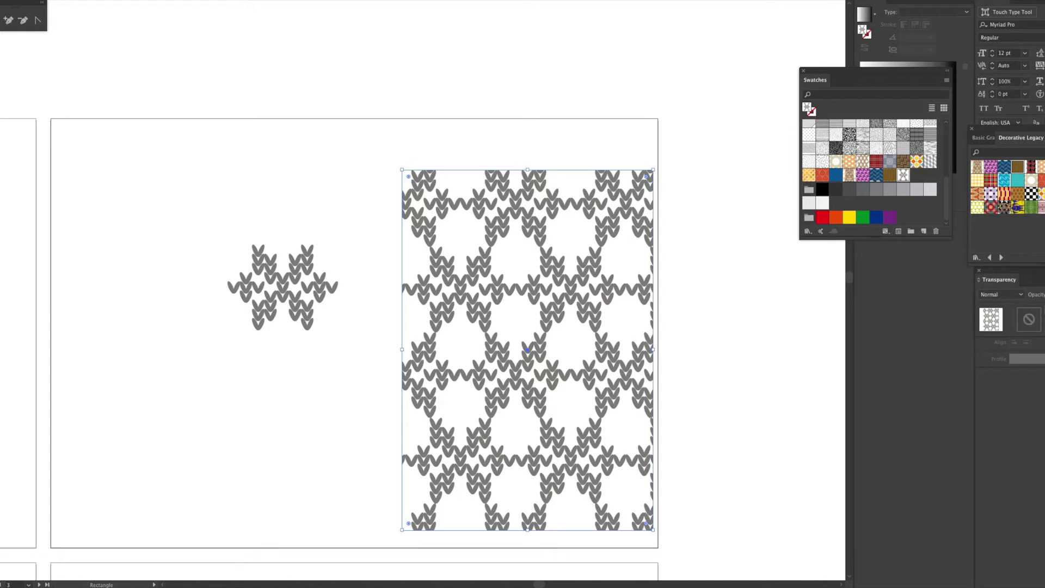
{"action": "left_click", "coordinate": [244, 132]}
{"action": "left_click_drag", "start_coordinate": [904, 177], "coordinate": [280, 84]}
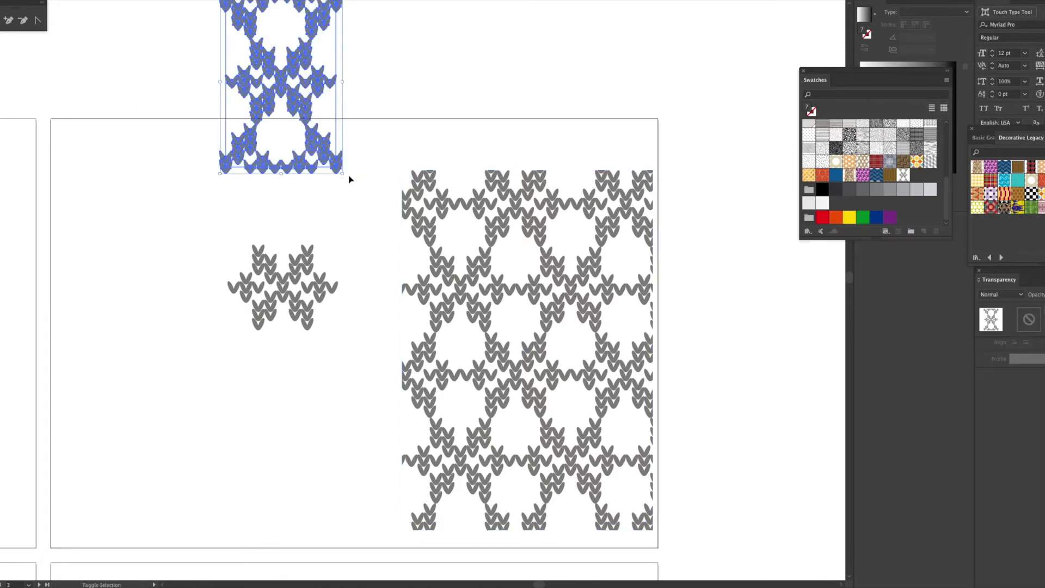
{"action": "left_click_drag", "start_coordinate": [342, 173], "coordinate": [326, 199]}
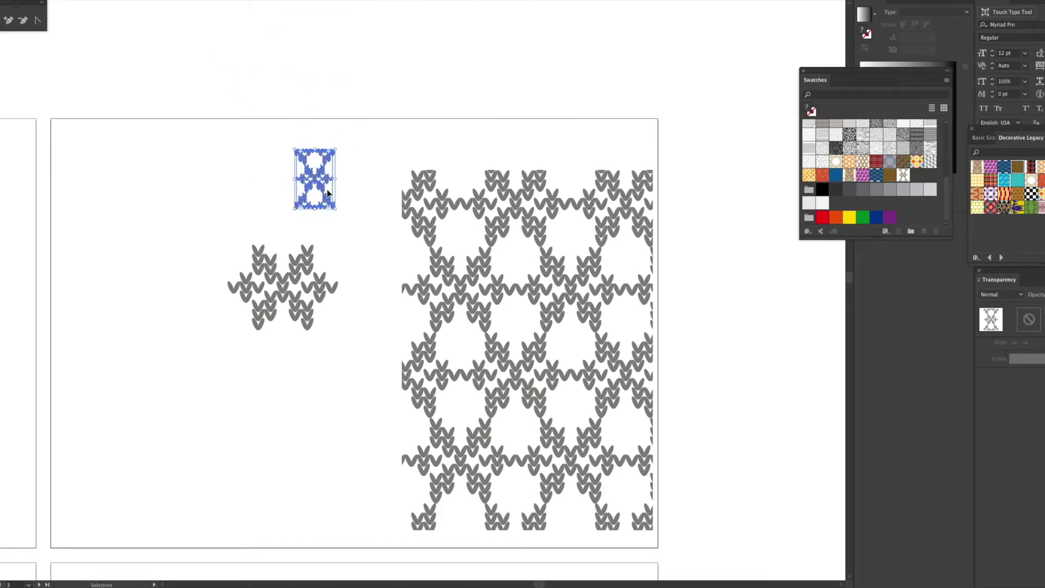
Save the scaled-down snowflake tile as a new pattern swatch and fill the tall rectangle with it
{"action": "key", "text": "ctrl+shift+g"}
{"action": "left_click", "coordinate": [297, 154], "text": "shift"}
{"action": "left_click_drag", "start_coordinate": [299, 158], "coordinate": [921, 173]}
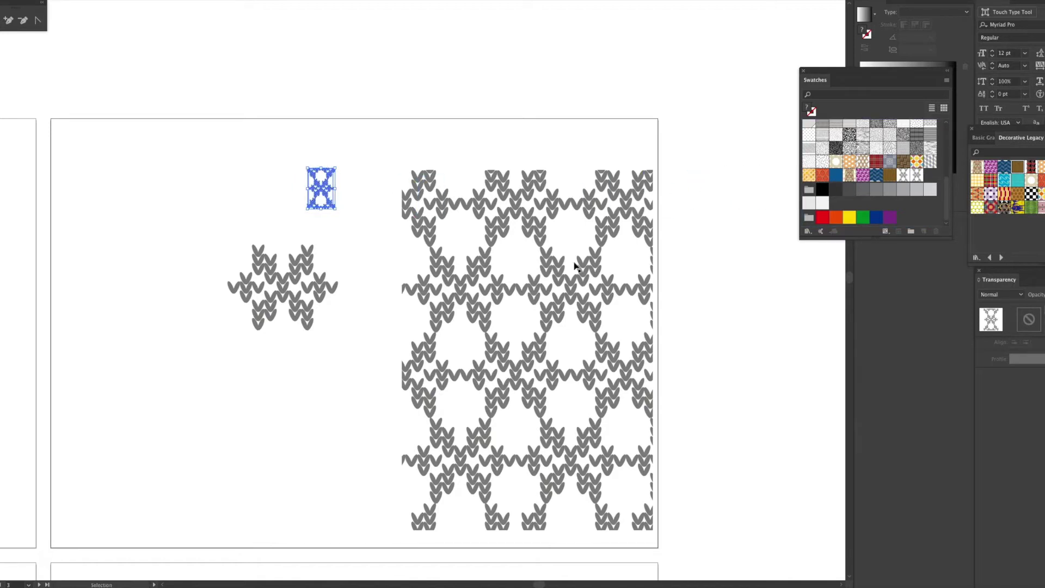
{"action": "left_click", "coordinate": [579, 268]}
{"action": "left_click", "coordinate": [917, 177]}
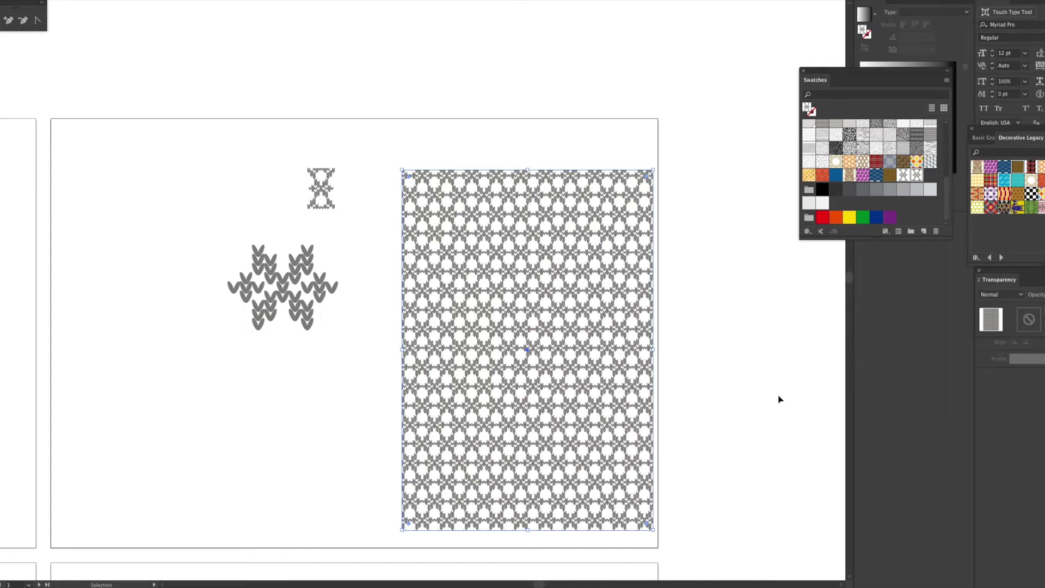
{"action": "left_click", "coordinate": [759, 379]}
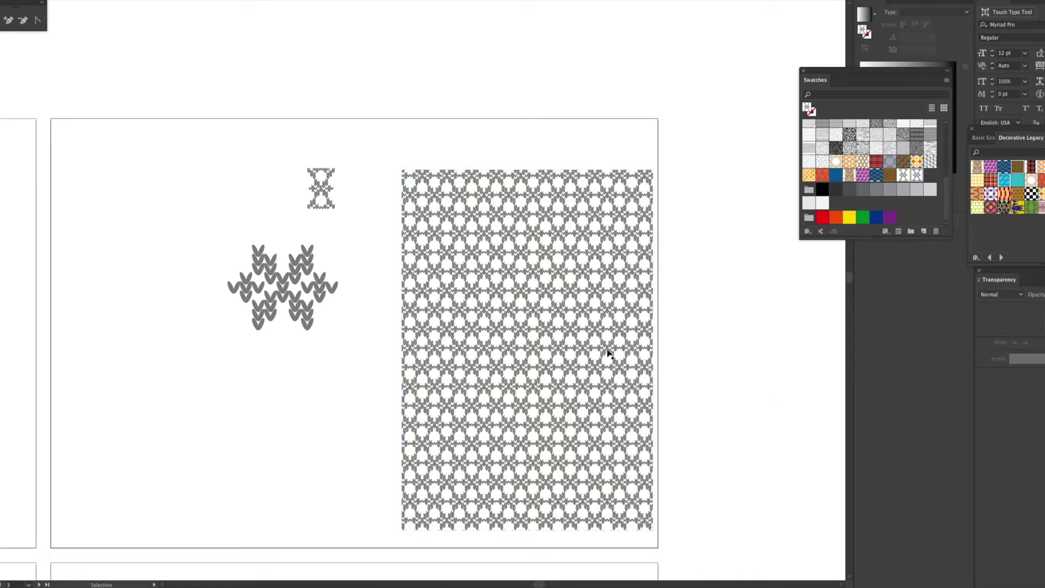
{"action": "left_click", "coordinate": [507, 285]}
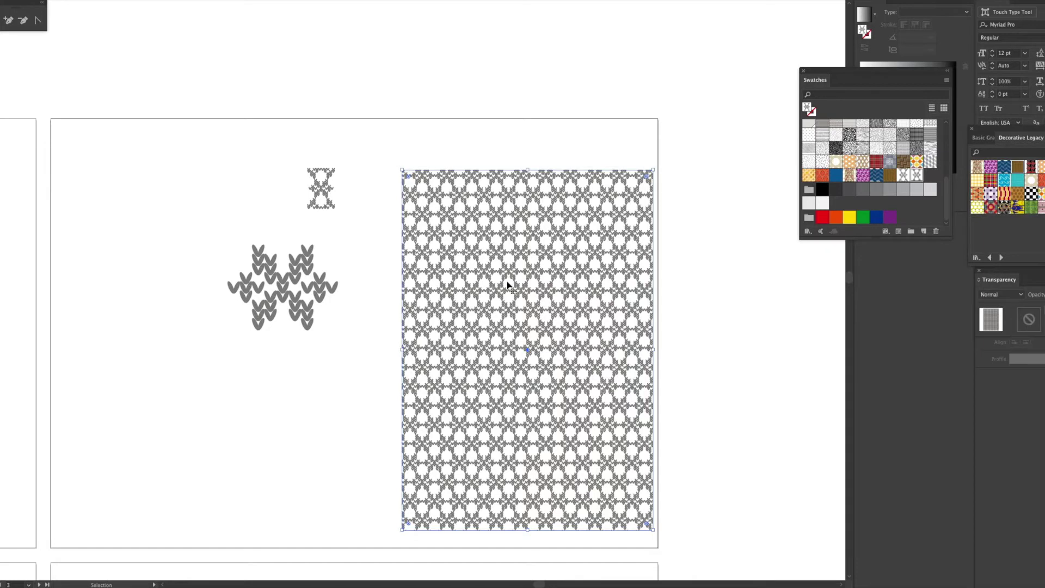
Move the single snowflake and the small tile artwork together to the artboard's upper-left corner
{"action": "left_click_drag", "start_coordinate": [164, 137], "coordinate": [375, 369]}
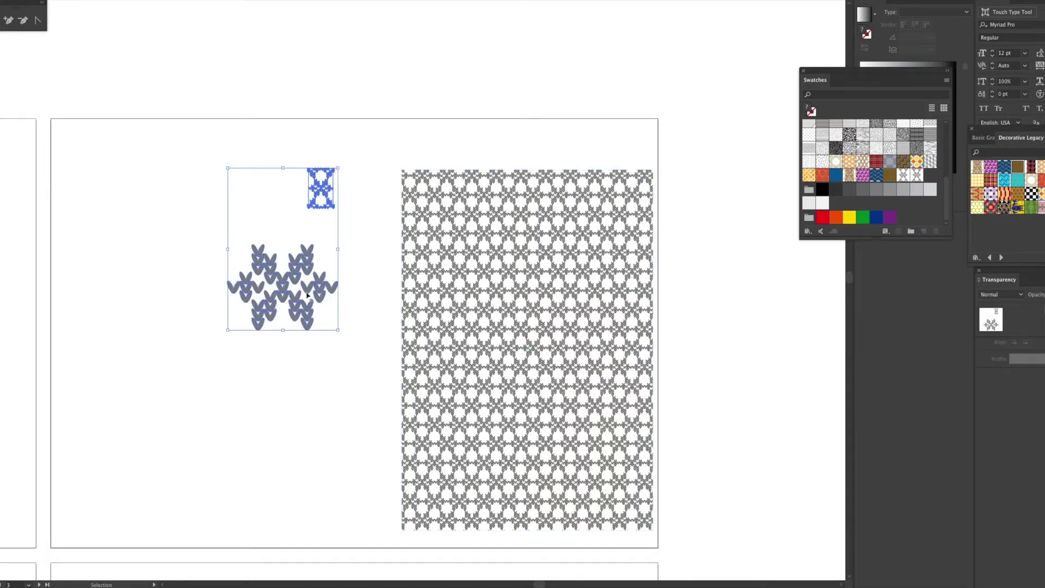
{"action": "left_click_drag", "start_coordinate": [301, 274], "coordinate": [128, 164]}
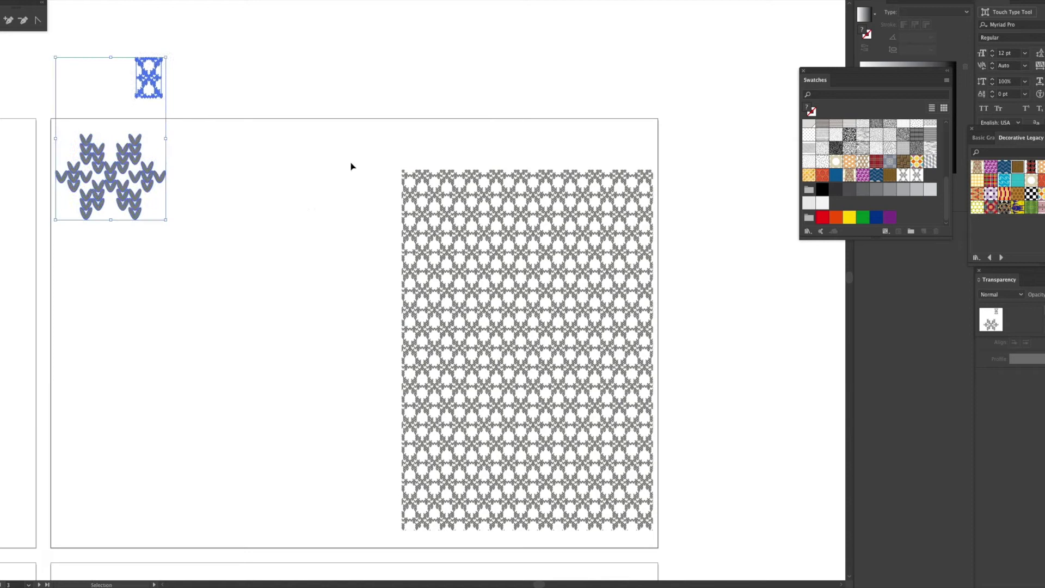
{"action": "left_click", "coordinate": [351, 166]}
Fill the tall rectangle with light gray and lay a copy with the small snowflake pattern exactly over it
{"action": "left_click", "coordinate": [473, 249]}
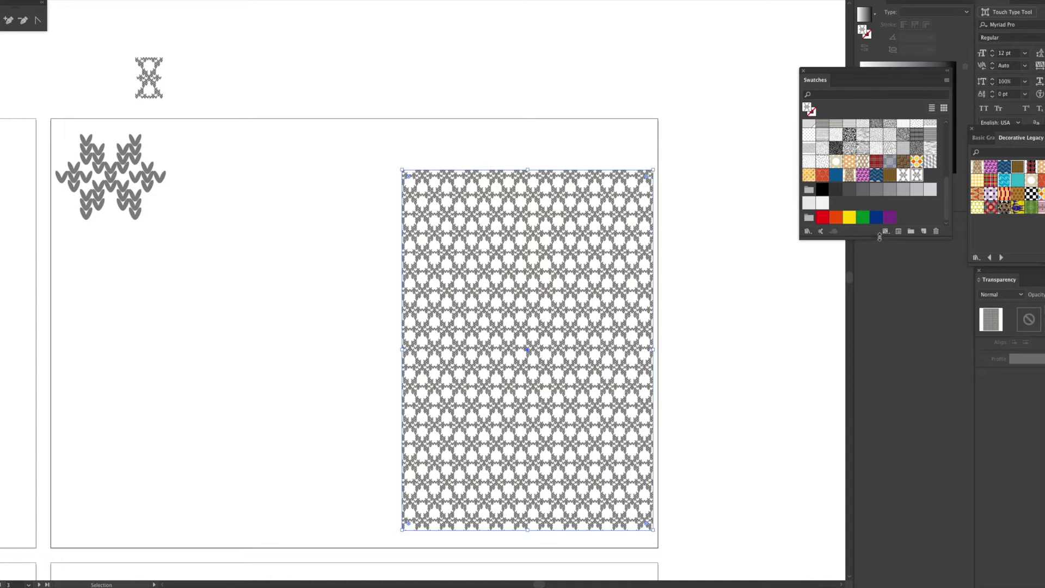
{"action": "scroll", "coordinate": [863, 208], "scroll_direction": "up", "scroll_amount": 1}
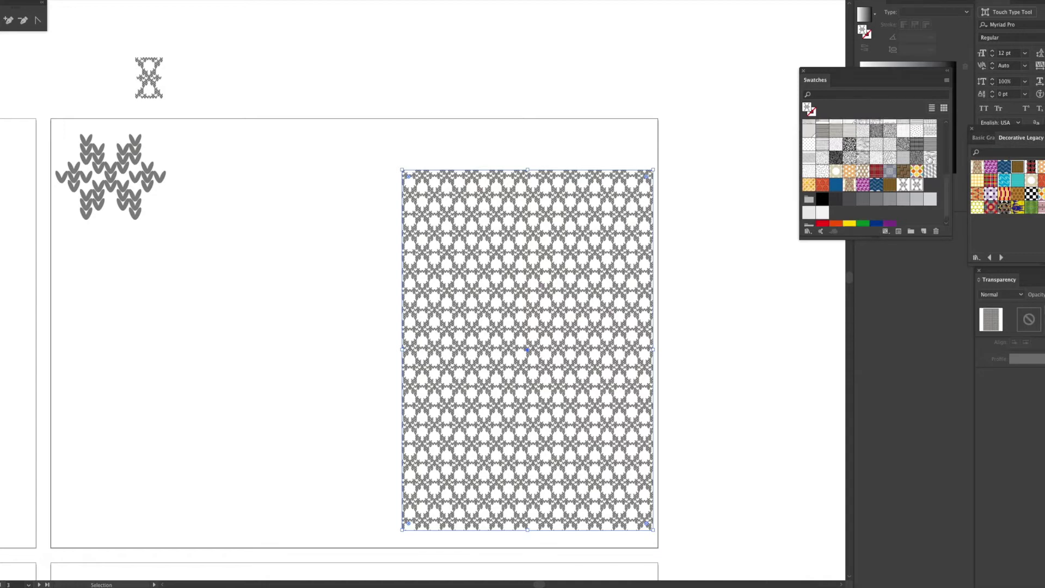
{"action": "left_click", "coordinate": [850, 200]}
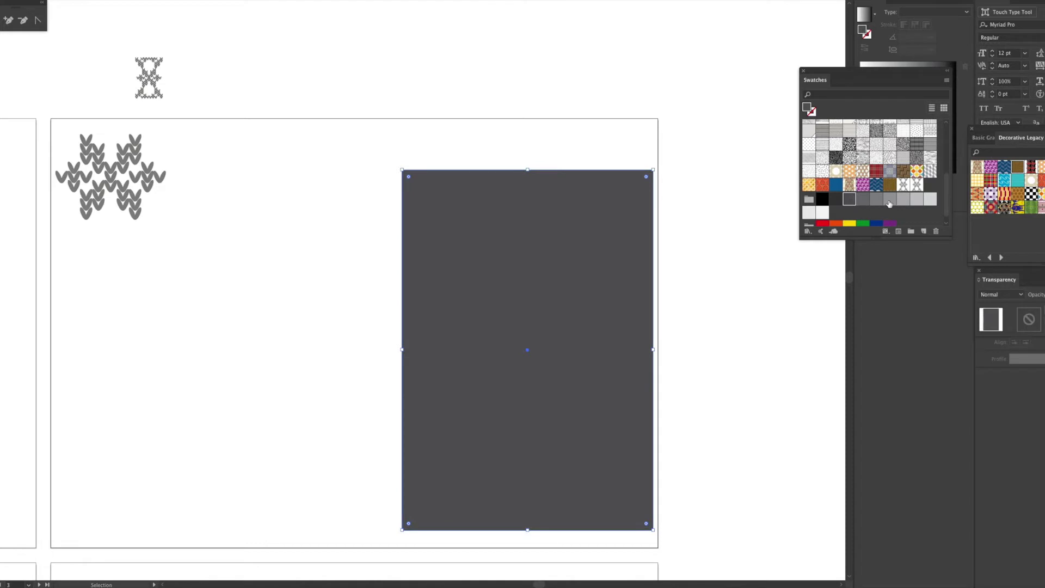
{"action": "left_click", "coordinate": [917, 199]}
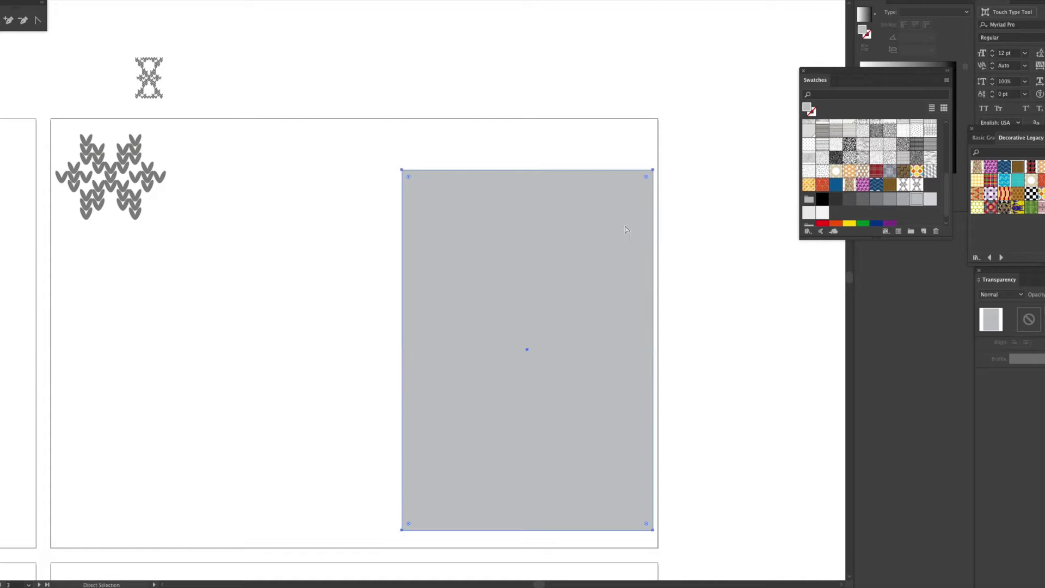
{"action": "key", "text": "ctrl+z"}
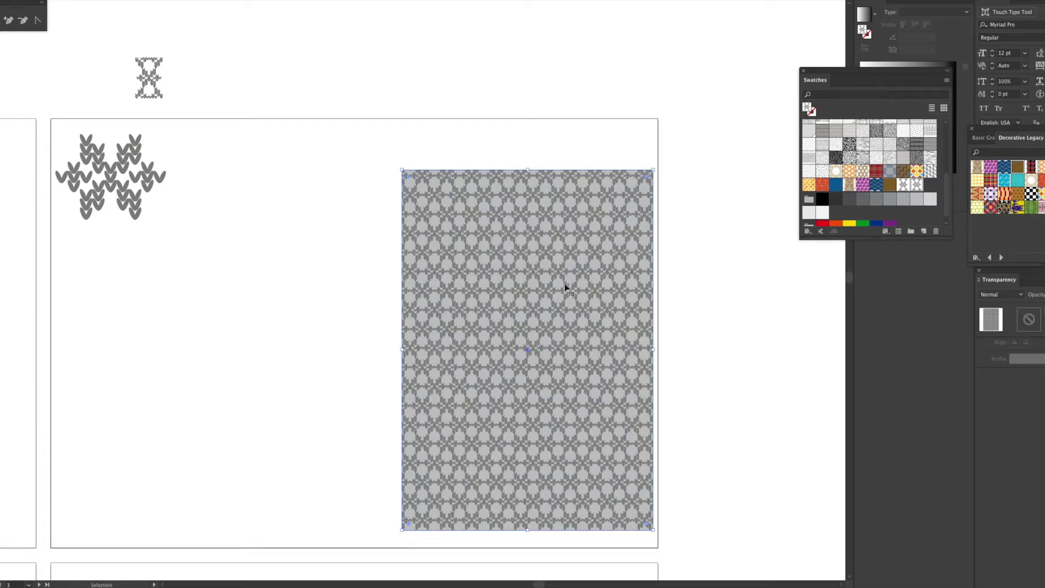
Examine the small snowflake pattern over the gray rectangle from different distances
{"action": "left_click", "coordinate": [678, 294]}
{"action": "key", "text": "z"}
{"action": "left_click_drag", "start_coordinate": [583, 349], "coordinate": [583, 362]}
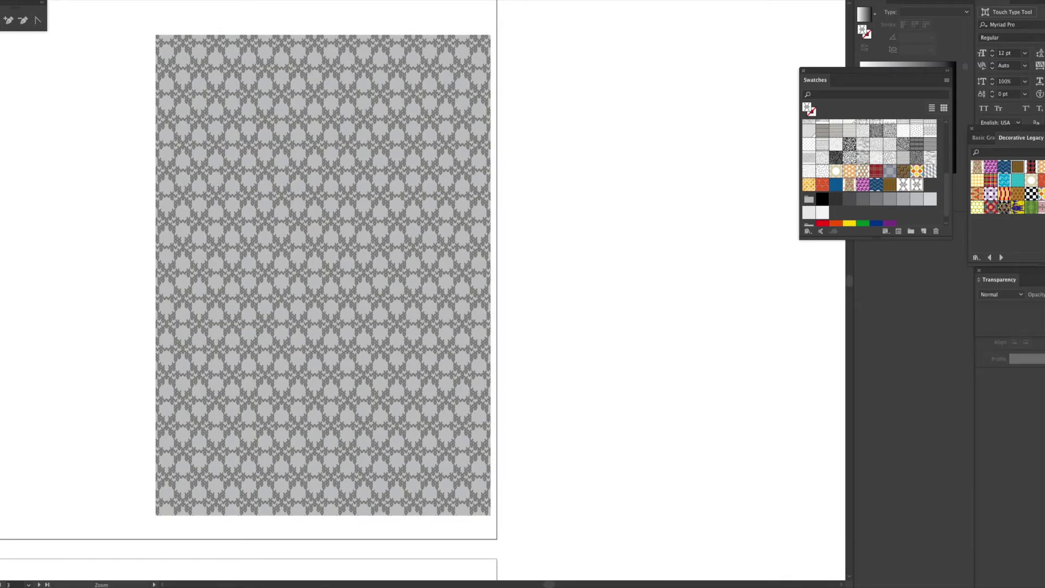
{"action": "key", "text": "v"}
{"action": "left_click", "coordinate": [315, 212]}
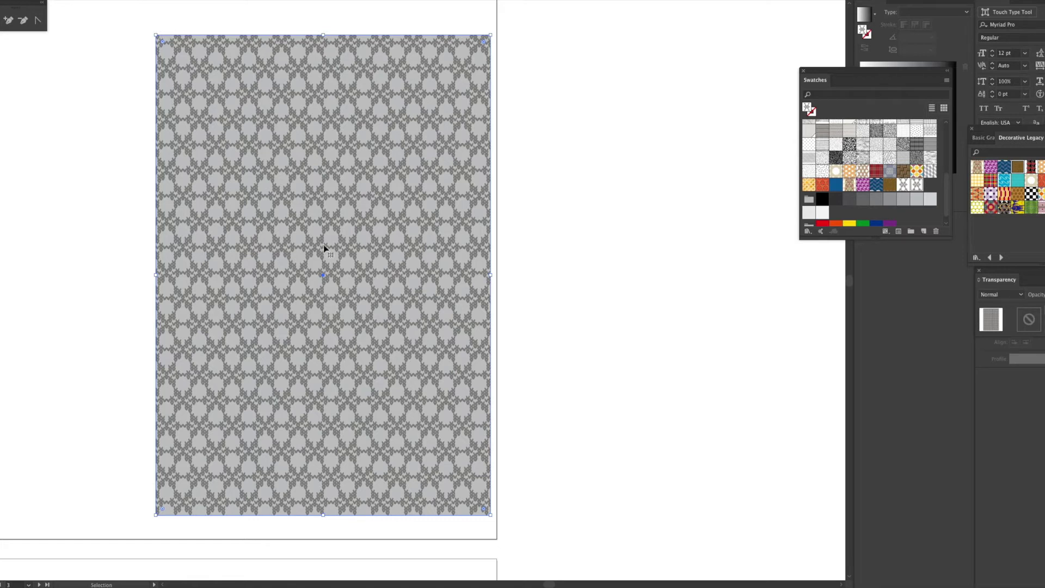
{"action": "left_click", "coordinate": [580, 284]}
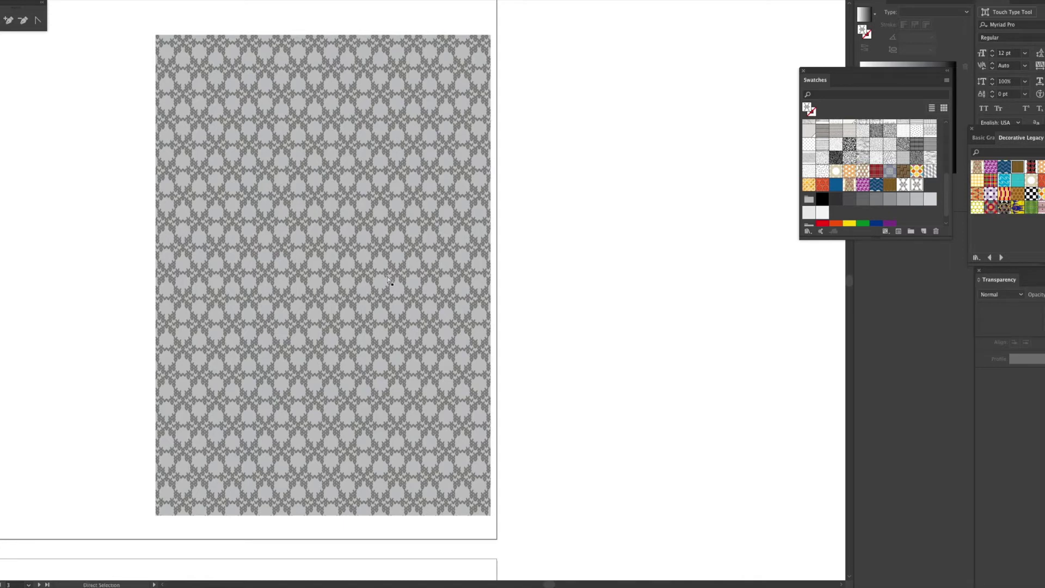
{"action": "scroll", "coordinate": [387, 280], "scroll_direction": "down", "scroll_amount": 1}
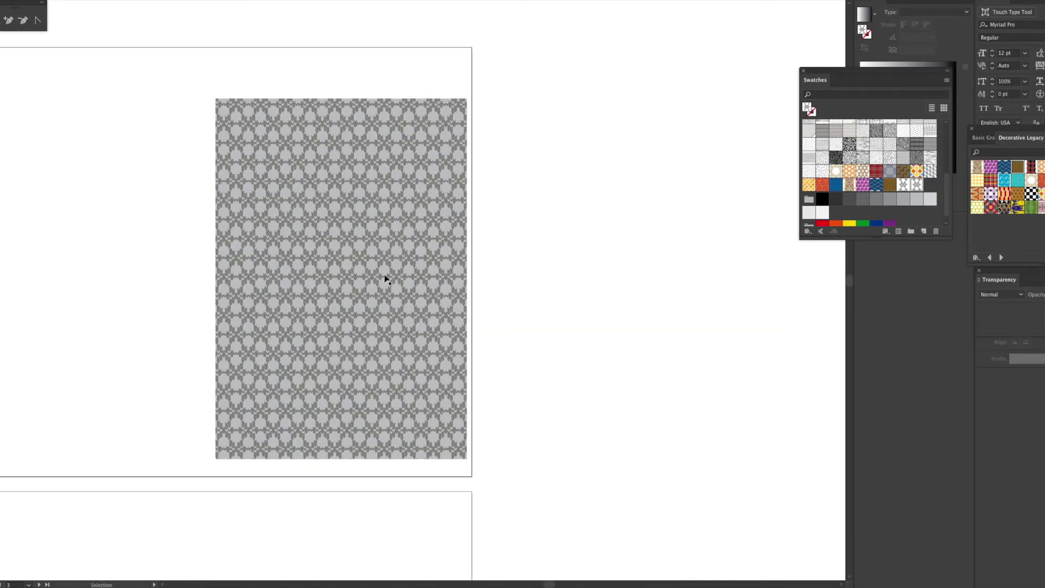
{"action": "scroll", "coordinate": [385, 279], "scroll_direction": "up", "scroll_amount": 2}
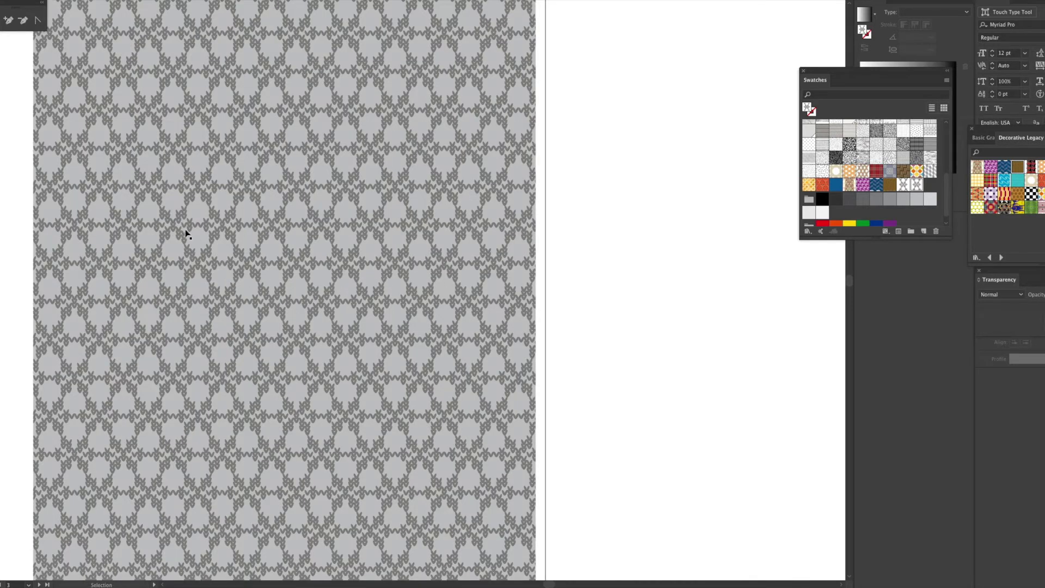
Shift the patterned rectangle sideways off the gray base, and recolor the base to the muted blue 698893
{"action": "left_click_drag", "start_coordinate": [259, 272], "coordinate": [351, 269]}
{"action": "left_click", "coordinate": [107, 264]}
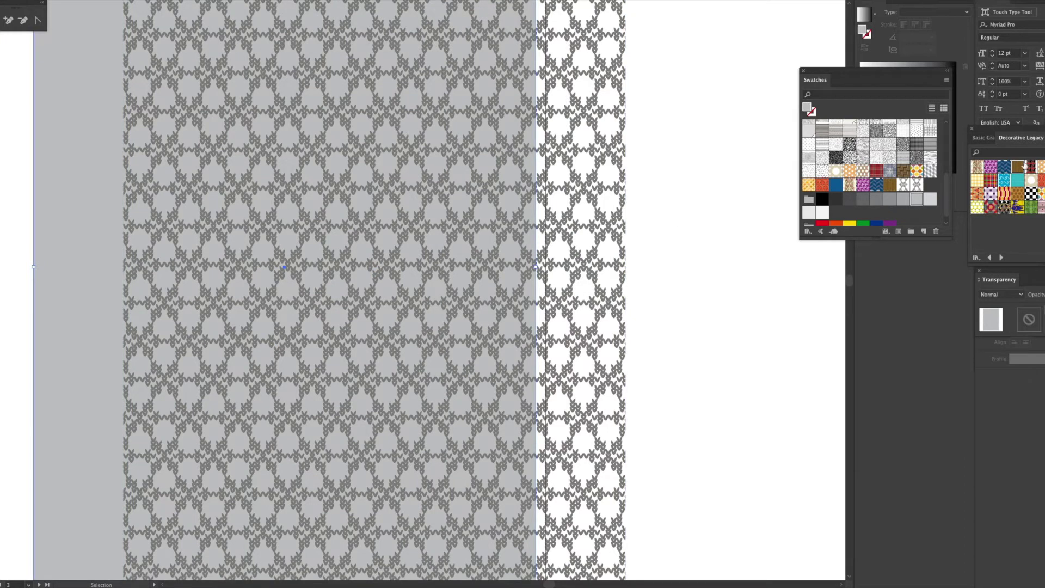
{"action": "scroll", "coordinate": [901, 196], "scroll_direction": "up", "scroll_amount": 3}
{"action": "scroll", "coordinate": [902, 196], "scroll_direction": "up", "scroll_amount": 5}
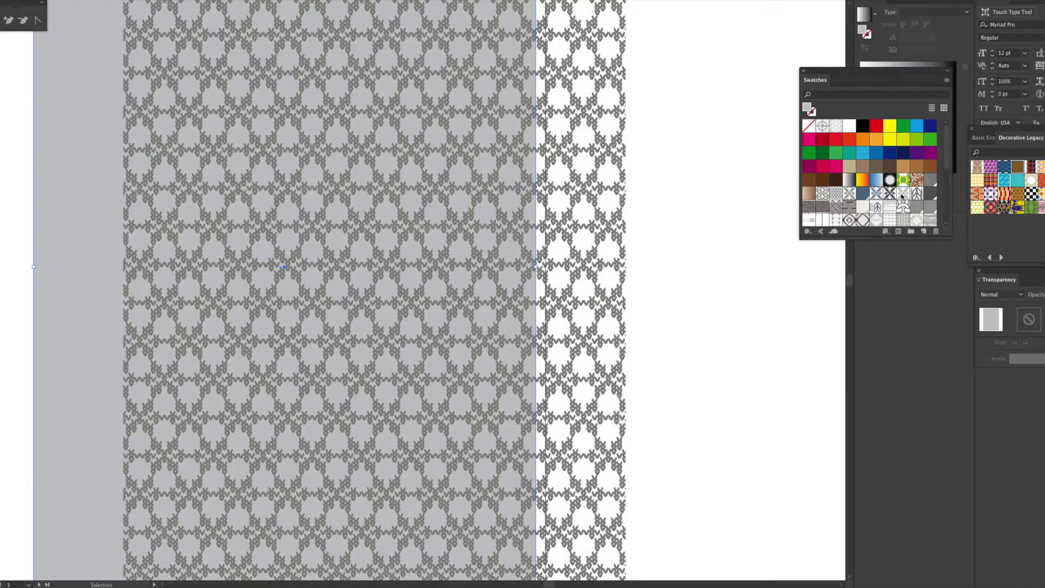
{"action": "left_click", "coordinate": [863, 153]}
{"action": "double_click", "coordinate": [805, 109]}
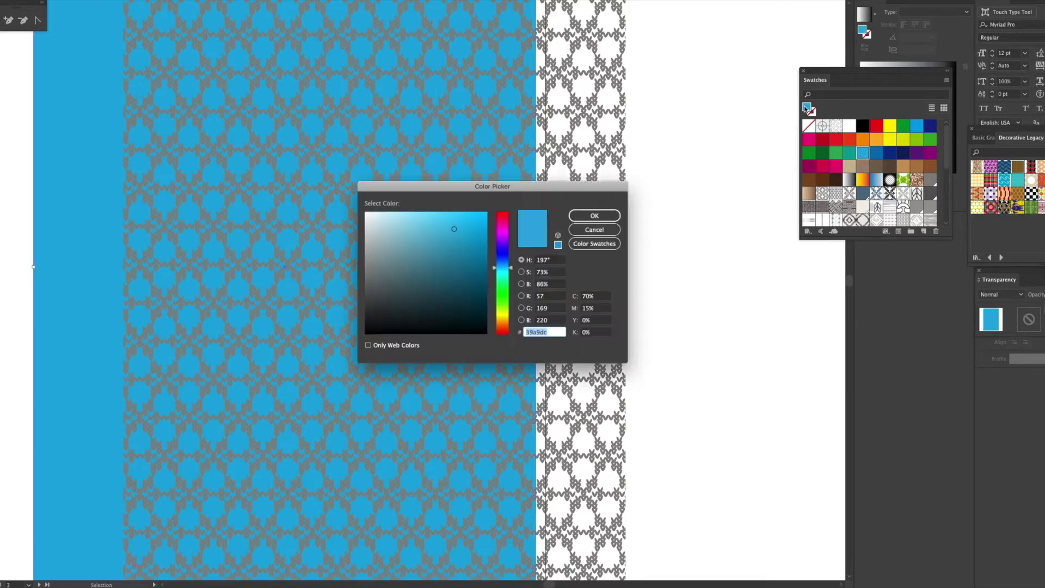
{"action": "left_click", "coordinate": [424, 275]}
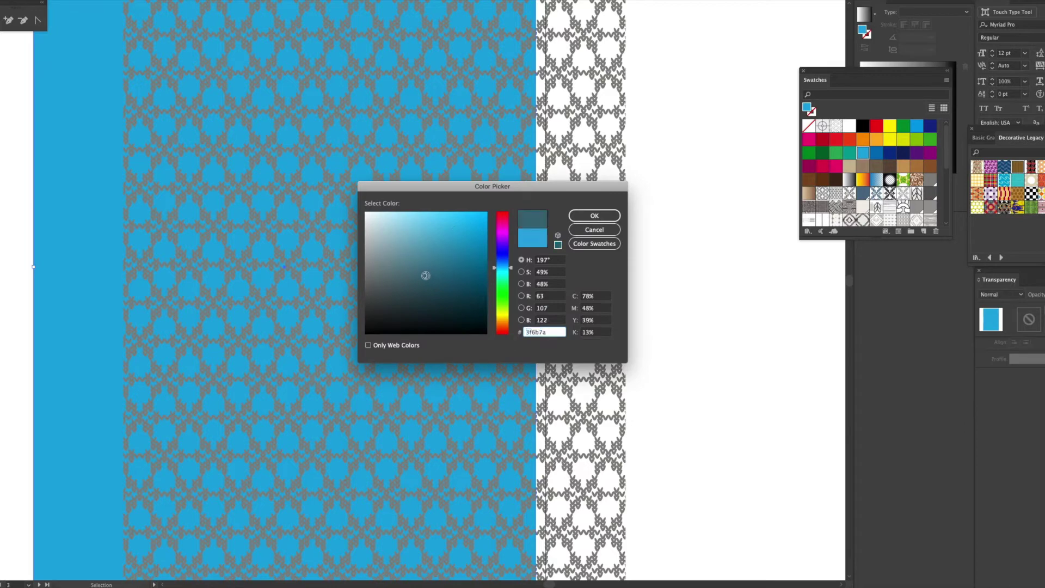
{"action": "left_click_drag", "start_coordinate": [413, 274], "coordinate": [400, 264]}
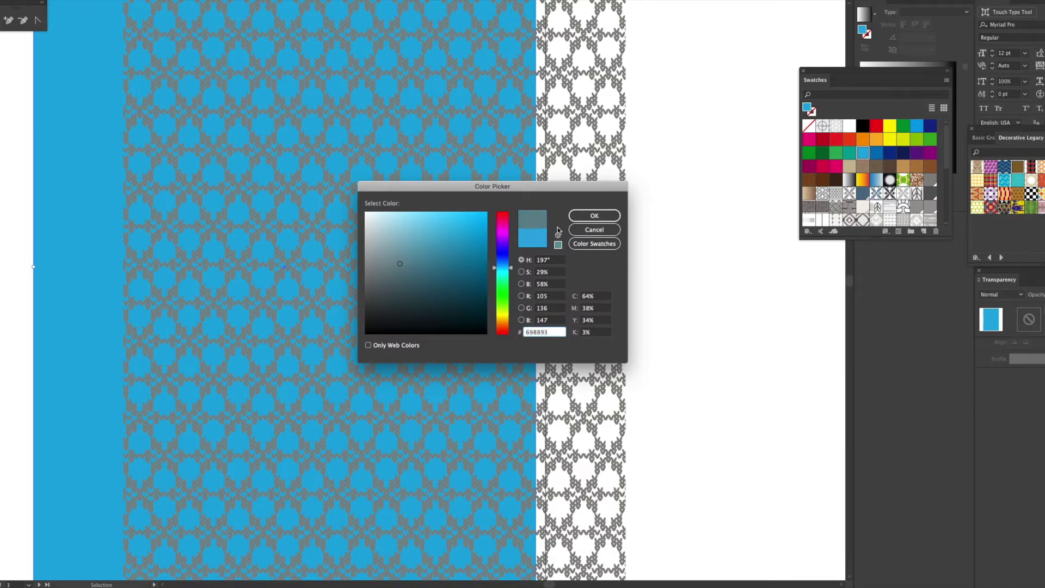
{"action": "left_click", "coordinate": [586, 218]}
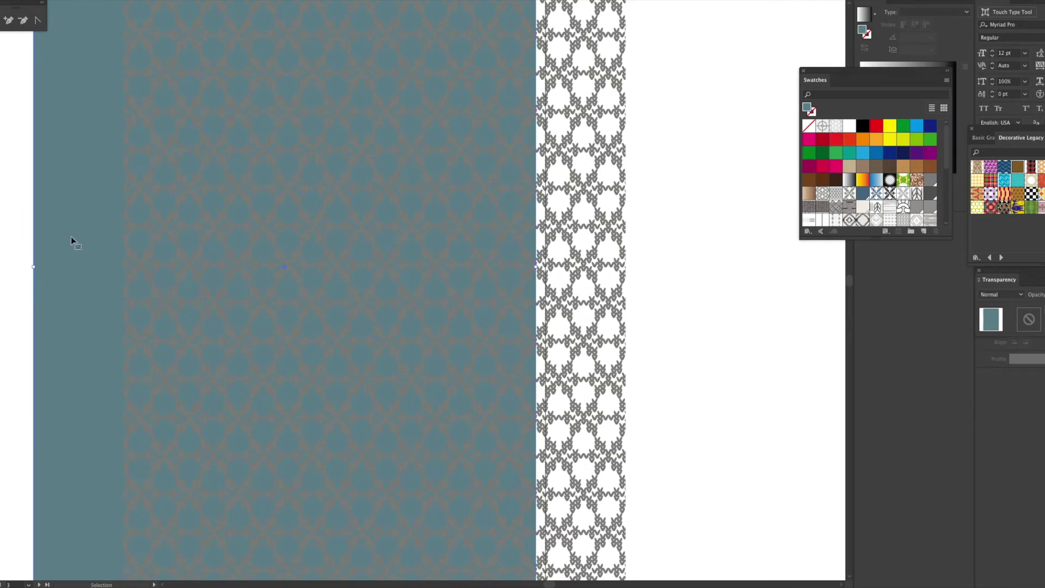
{"action": "left_click", "coordinate": [713, 292]}
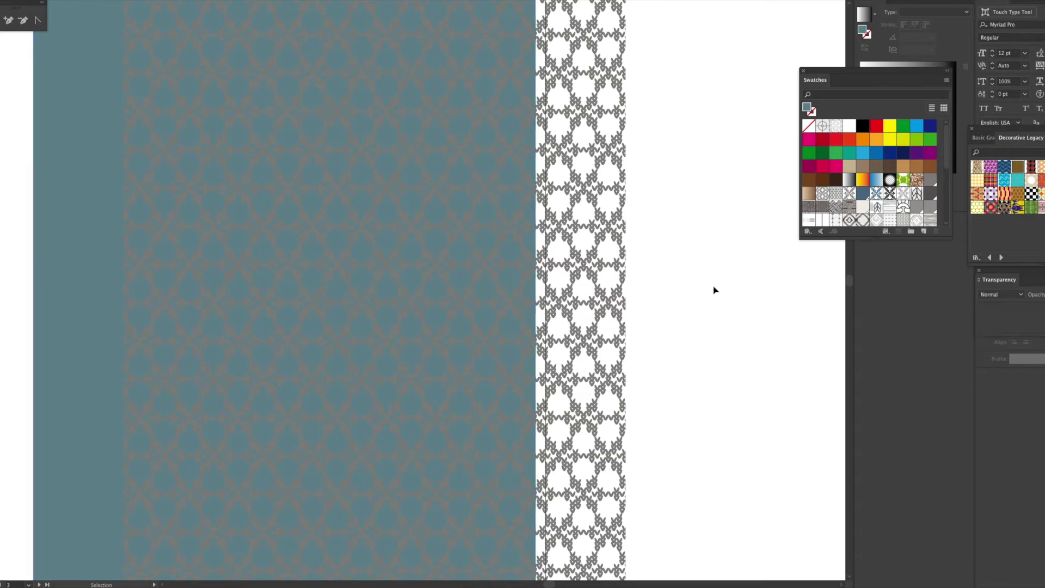
Set the patterned rectangle's blending mode to Multiply and lower its opacity to 20%
{"action": "left_click", "coordinate": [563, 280]}
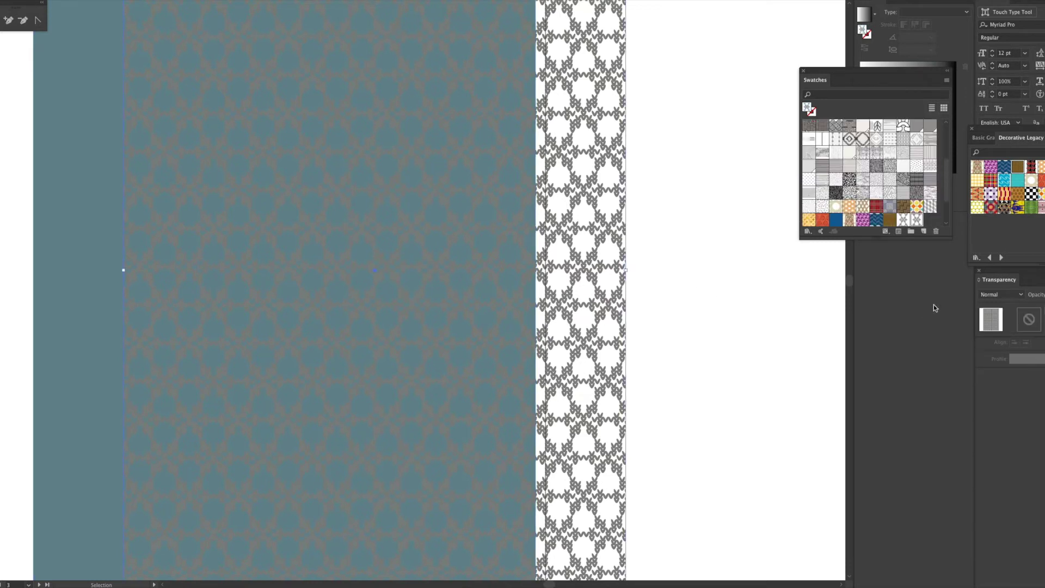
{"action": "left_click", "coordinate": [998, 294]}
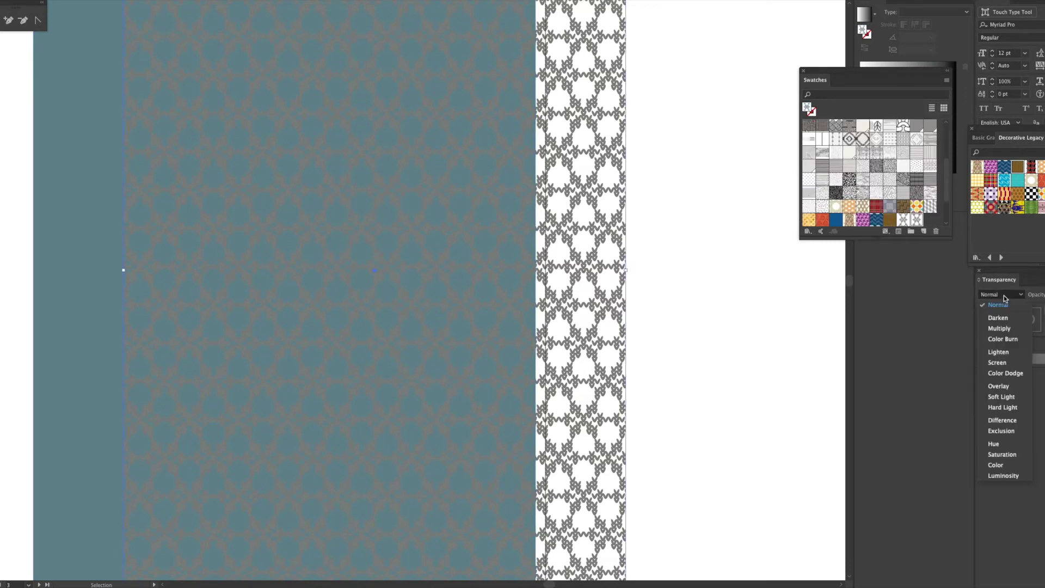
{"action": "key", "text": "Escape"}
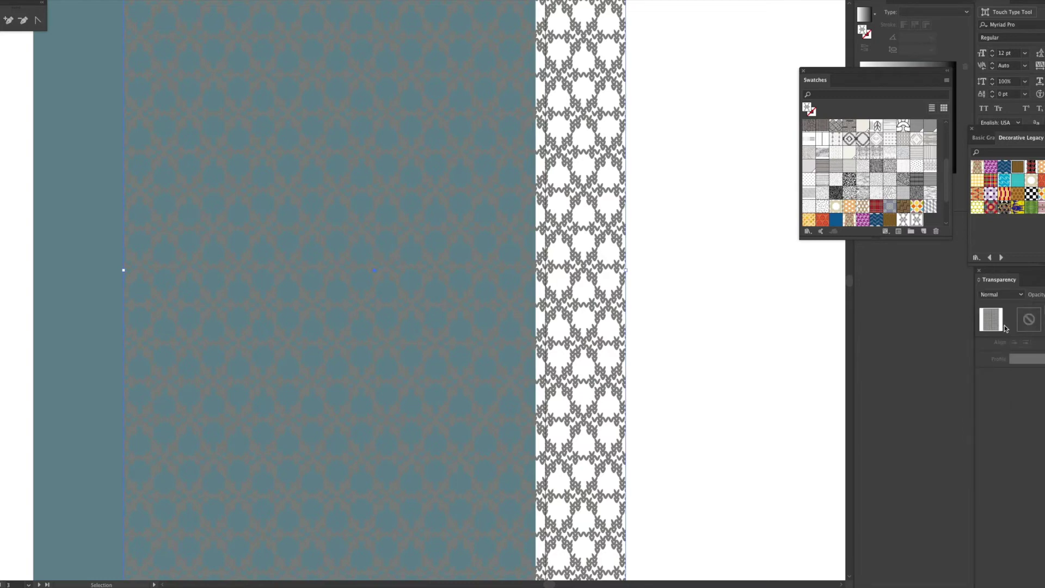
{"action": "left_click", "coordinate": [1028, 298]}
{"action": "left_click", "coordinate": [1015, 329]}
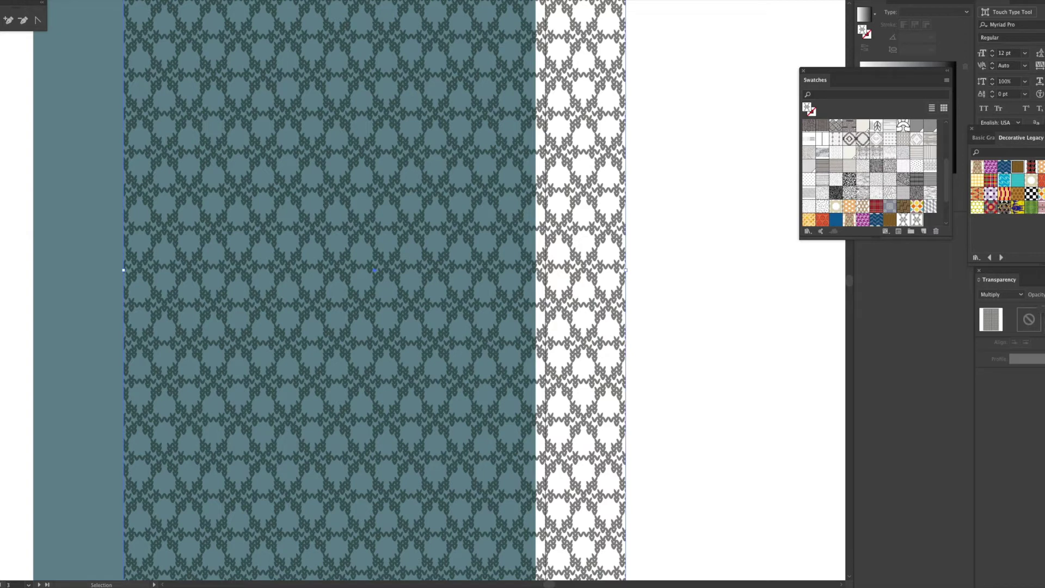
{"action": "key", "text": "5"}
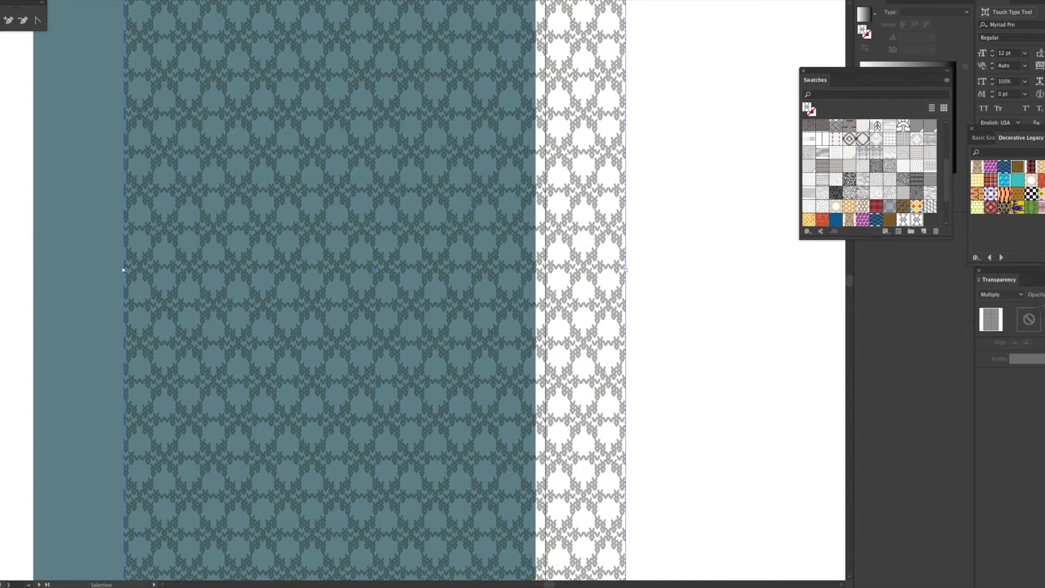
{"action": "key", "text": "3"}
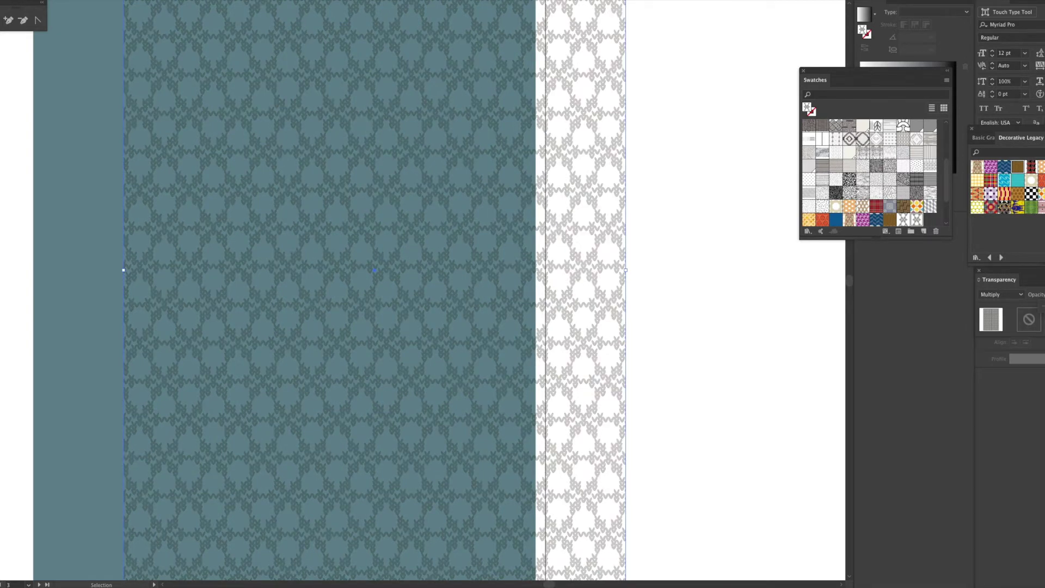
{"action": "key", "text": "2"}
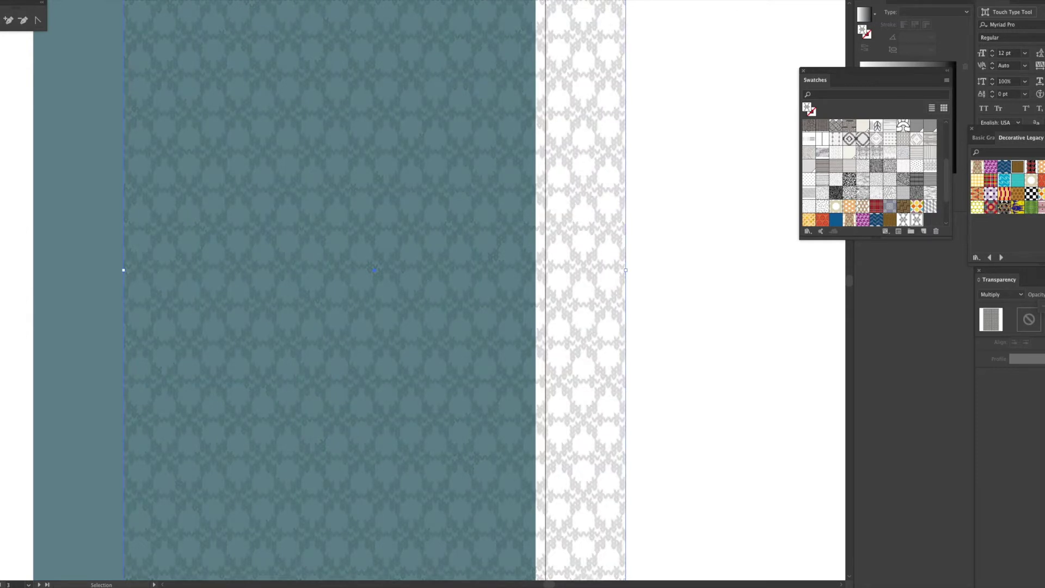
Move the patterned rectangle back over the muted blue base, lining up their side edges, and view the whole rectangle
{"action": "left_click_drag", "start_coordinate": [574, 276], "coordinate": [482, 279]}
{"action": "left_click", "coordinate": [595, 294]}
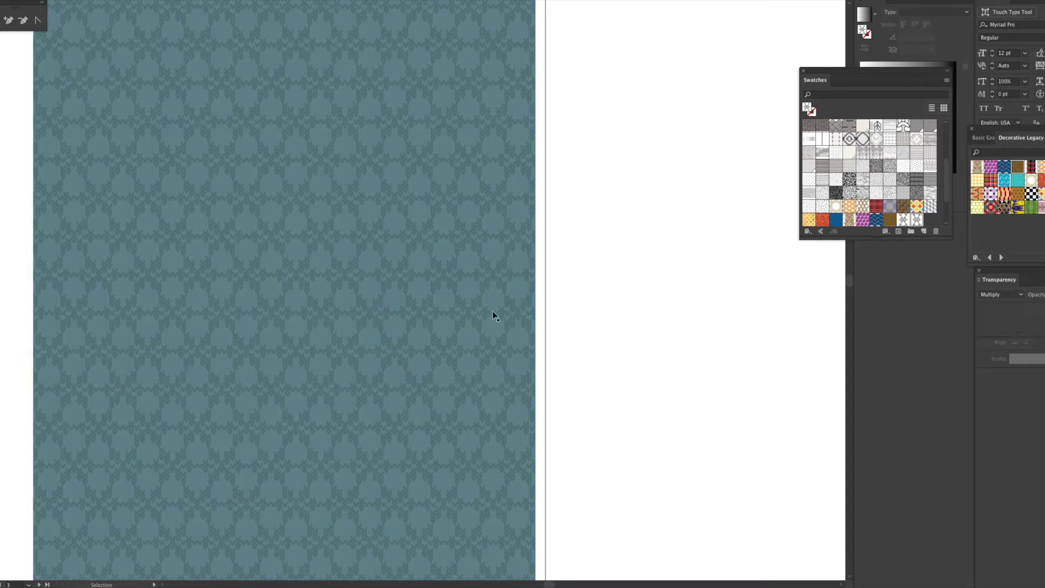
{"action": "key", "text": "ctrl+minus"}
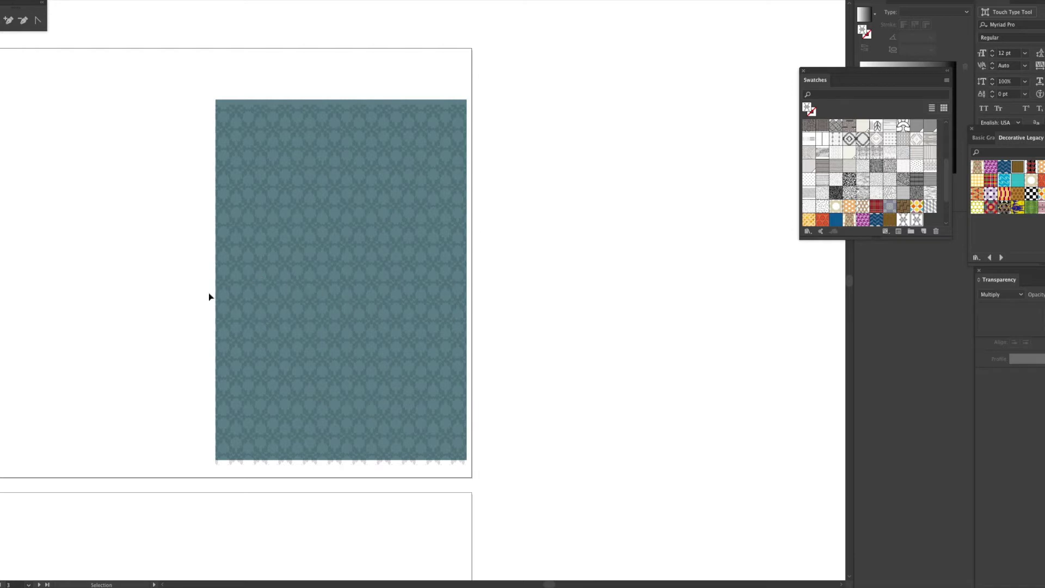
Move the large snowflake to the artboard's upper-left corner and shift the stacked patterned and blue rectangles together to the artboard's left side
{"action": "scroll", "coordinate": [286, 314], "scroll_direction": "left", "scroll_amount": 5}
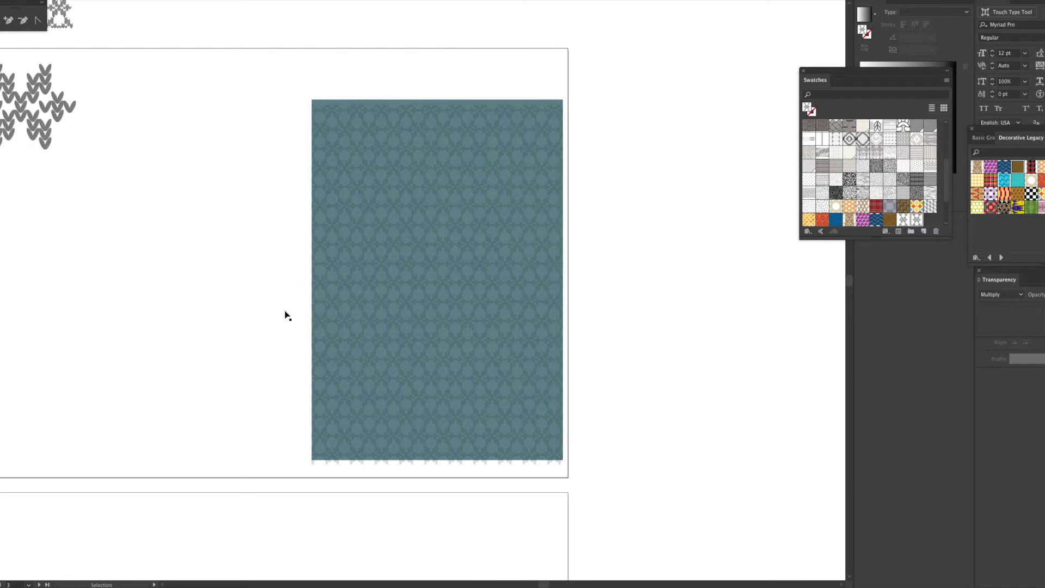
{"action": "left_click_drag", "start_coordinate": [359, 215], "coordinate": [635, 342]}
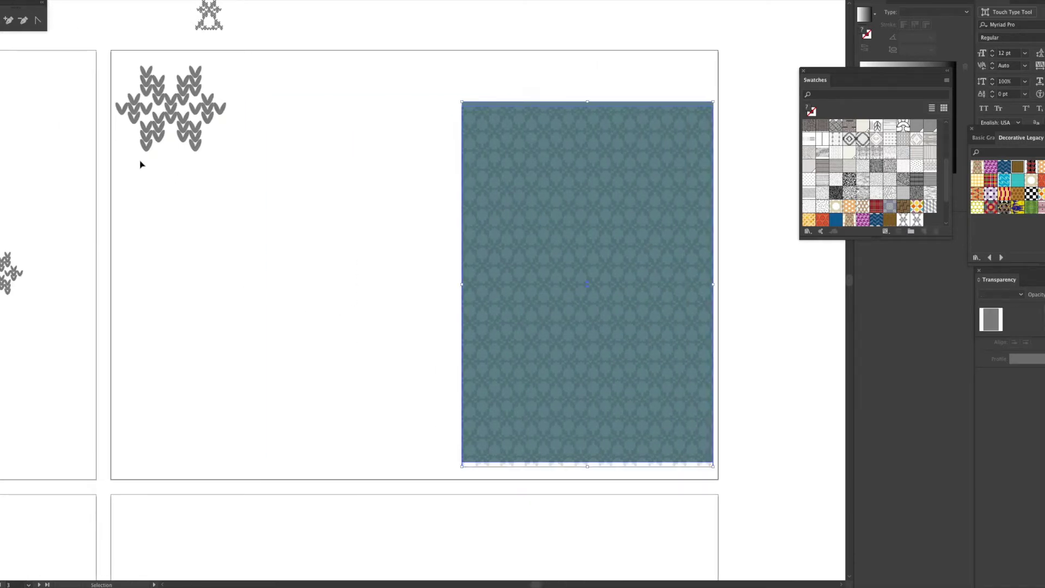
{"action": "left_click_drag", "start_coordinate": [185, 112], "coordinate": [122, 44]}
{"action": "left_click", "coordinate": [554, 253]}
{"action": "left_click_drag", "start_coordinate": [554, 253], "coordinate": [223, 257]}
{"action": "left_click", "coordinate": [441, 234]}
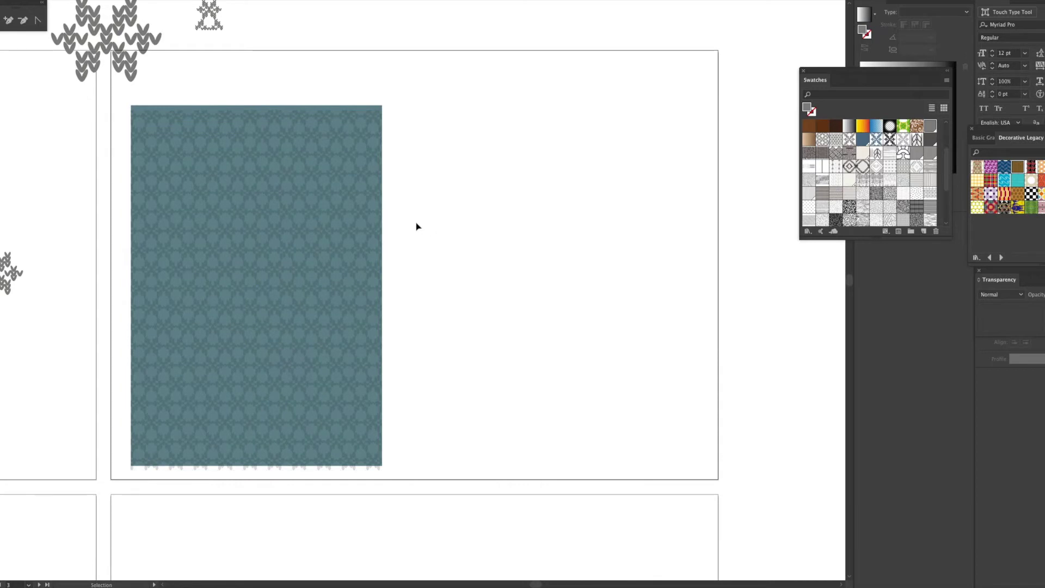
Line up the patterned rectangle and the blue base vertically so that their upper and lower edges match
{"action": "left_click", "coordinate": [347, 209]}
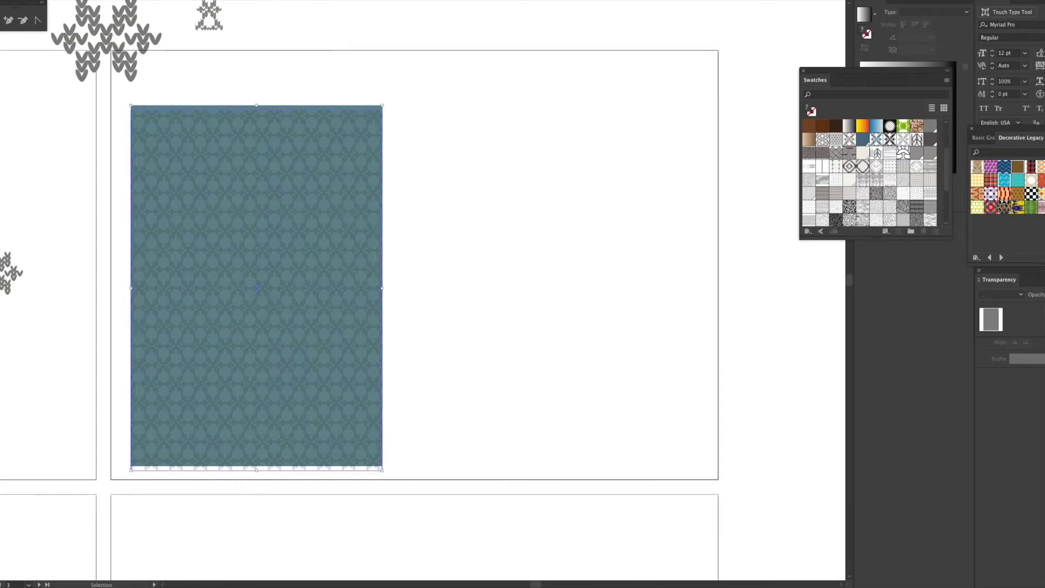
{"action": "left_click_drag", "start_coordinate": [256, 105], "coordinate": [257, 108]}
{"action": "left_click", "coordinate": [490, 150]}
Set the patterned rectangle's blending mode to Normal
{"action": "left_click", "coordinate": [347, 216]}
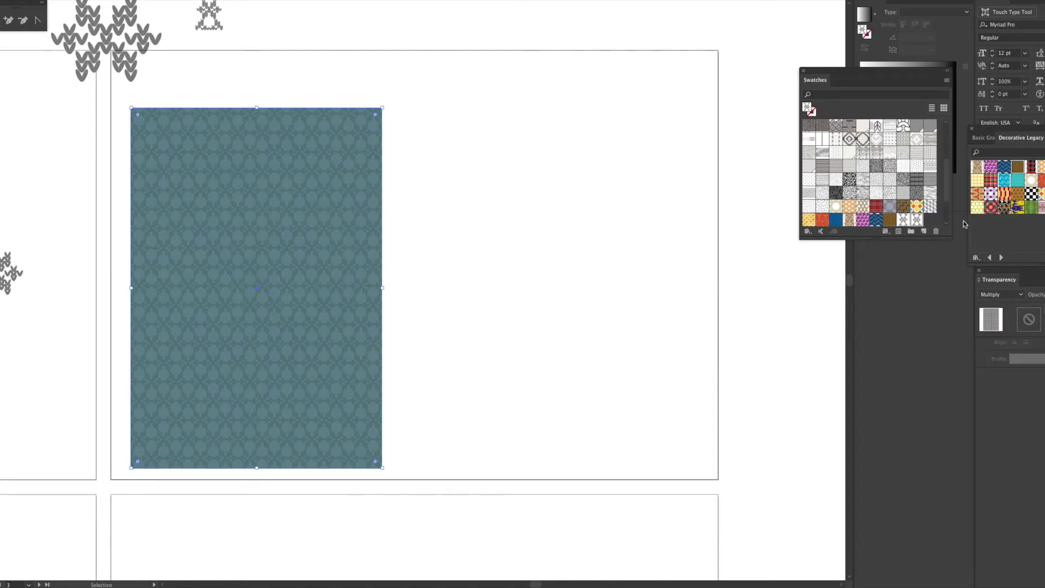
{"action": "left_click", "coordinate": [1001, 294]}
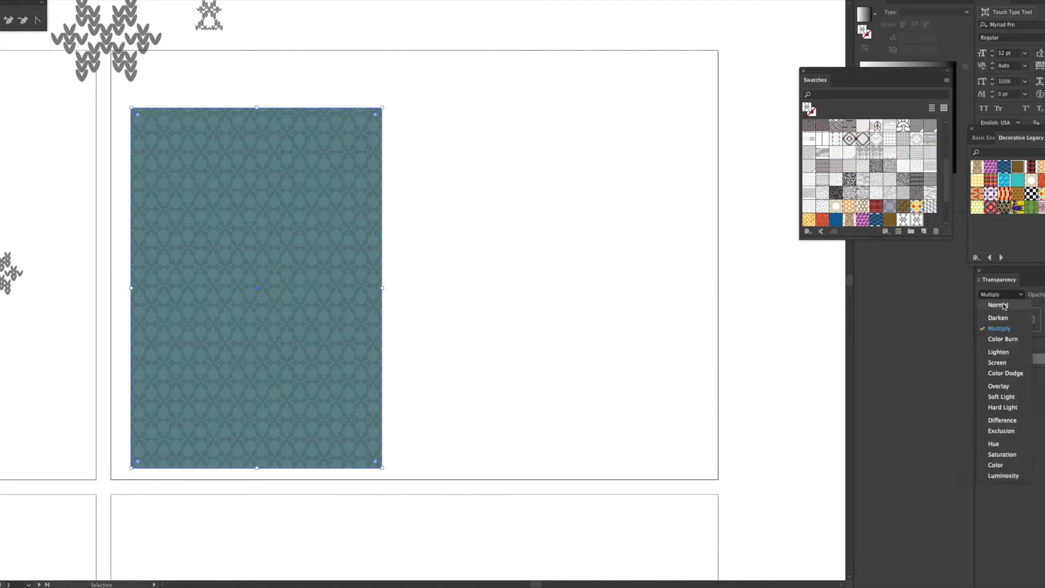
{"action": "left_click", "coordinate": [997, 303]}
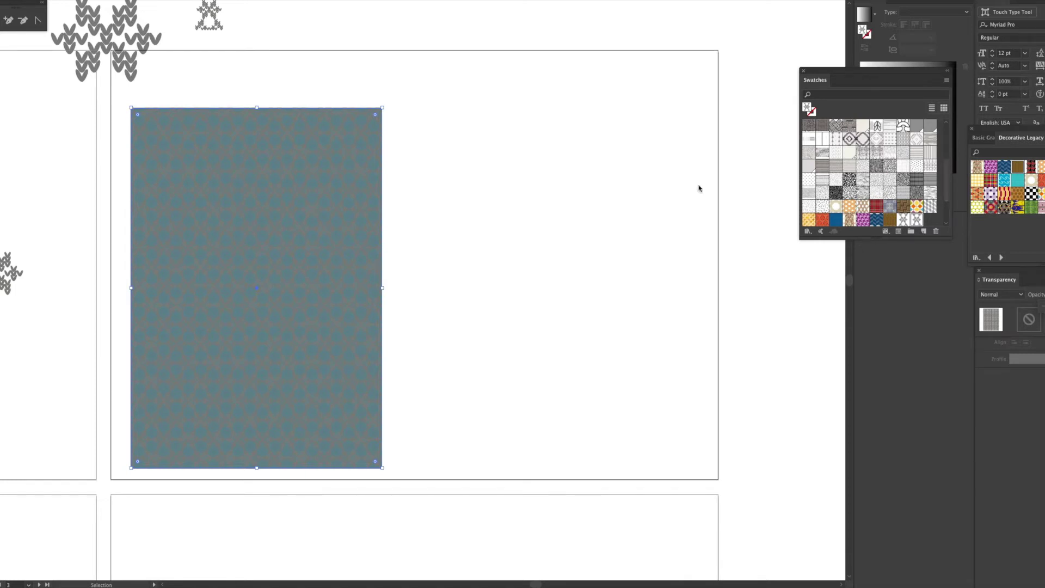
{"action": "left_click", "coordinate": [625, 172]}
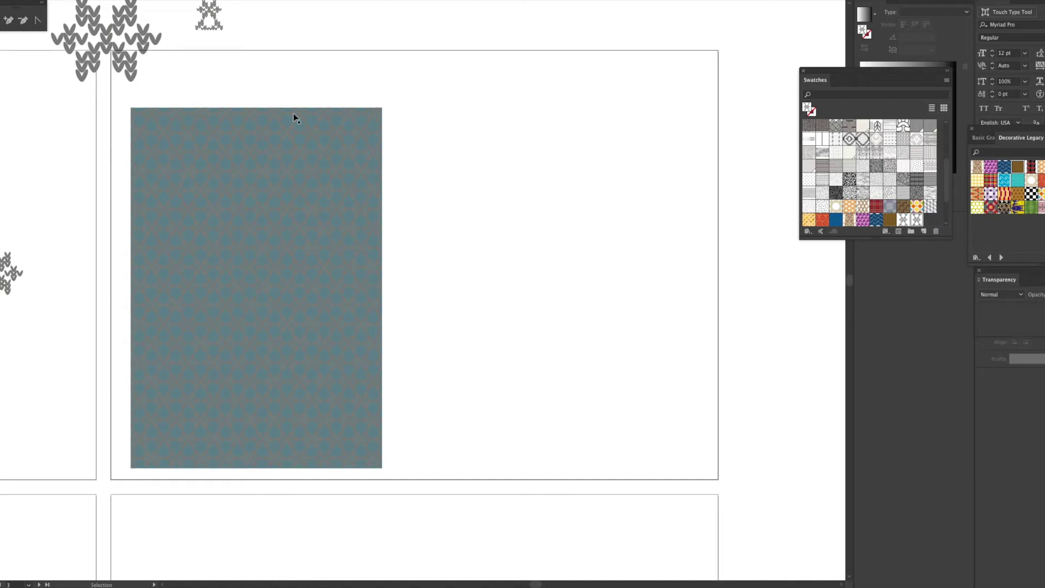
Delete the patterned rectangle together with its blue base
{"action": "left_click", "coordinate": [222, 27]}
{"action": "left_click", "coordinate": [298, 248]}
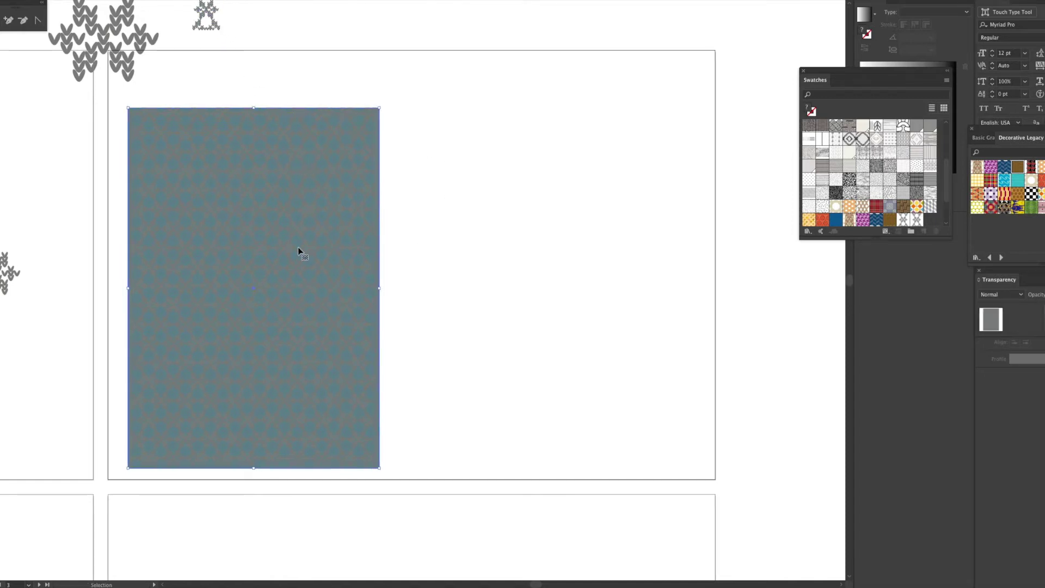
{"action": "key", "text": "Delete"}
Draw a tall rectangle on the left half of the emptied artboard and fill it with the dark navy 0c1735
{"action": "scroll", "coordinate": [385, 189], "scroll_direction": "up", "scroll_amount": 2}
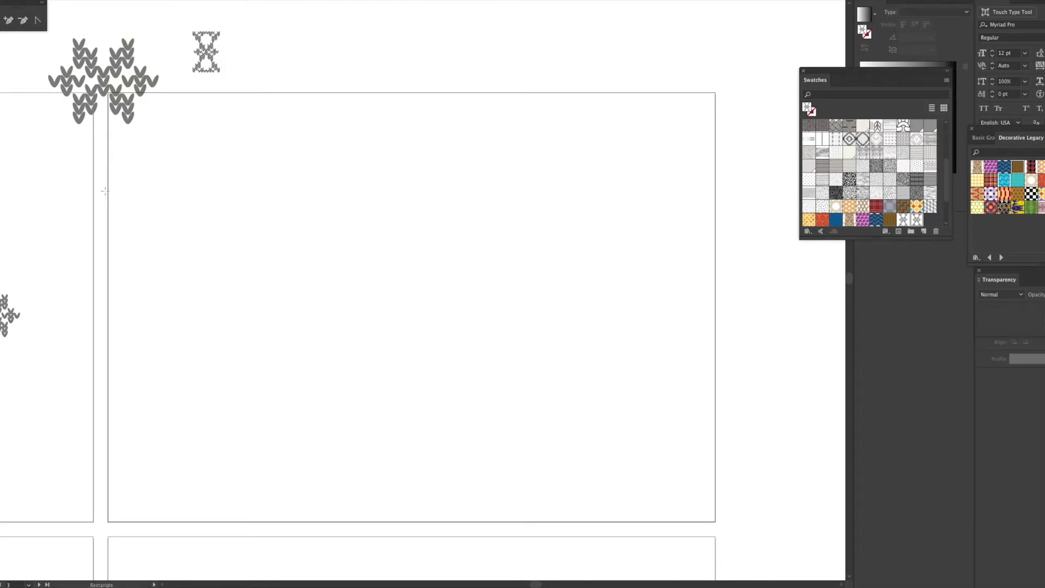
{"action": "left_click_drag", "start_coordinate": [127, 169], "coordinate": [348, 375]}
{"action": "scroll", "coordinate": [340, 362], "scroll_direction": "up", "scroll_amount": 2}
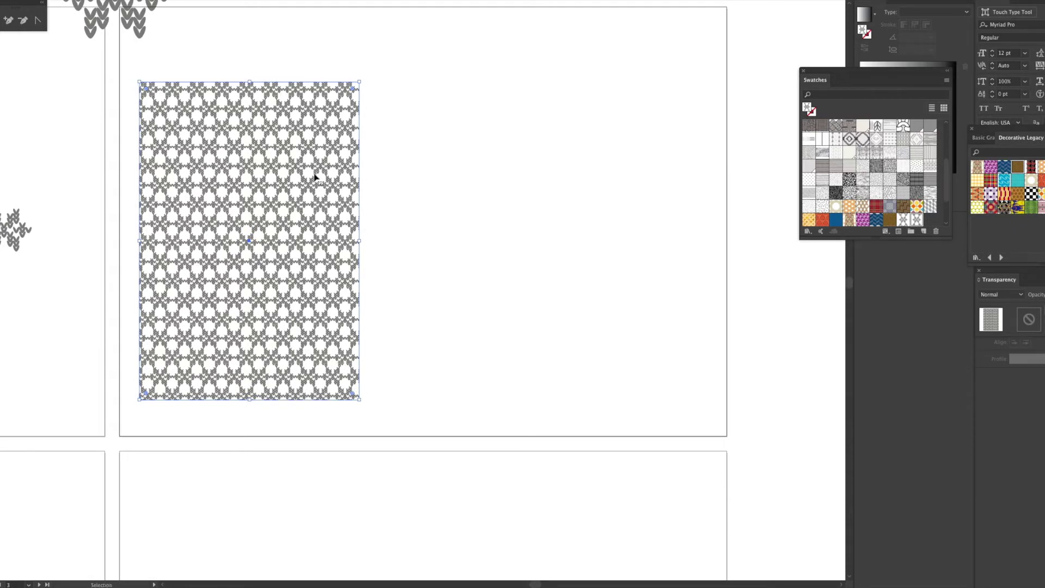
{"action": "scroll", "coordinate": [902, 158], "scroll_direction": "up", "scroll_amount": 5}
{"action": "scroll", "coordinate": [901, 162], "scroll_direction": "up", "scroll_amount": 1}
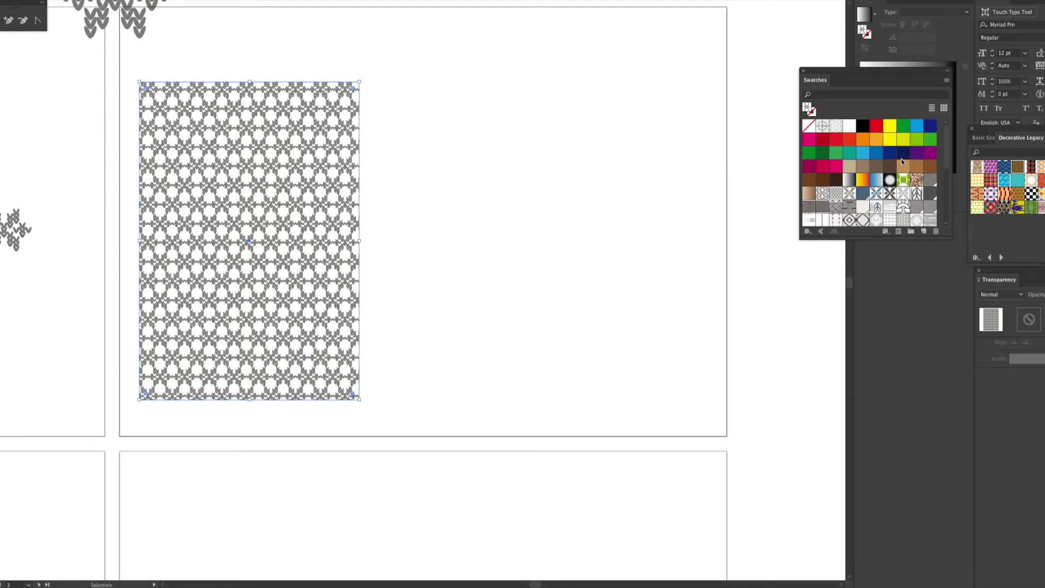
{"action": "left_click", "coordinate": [903, 154]}
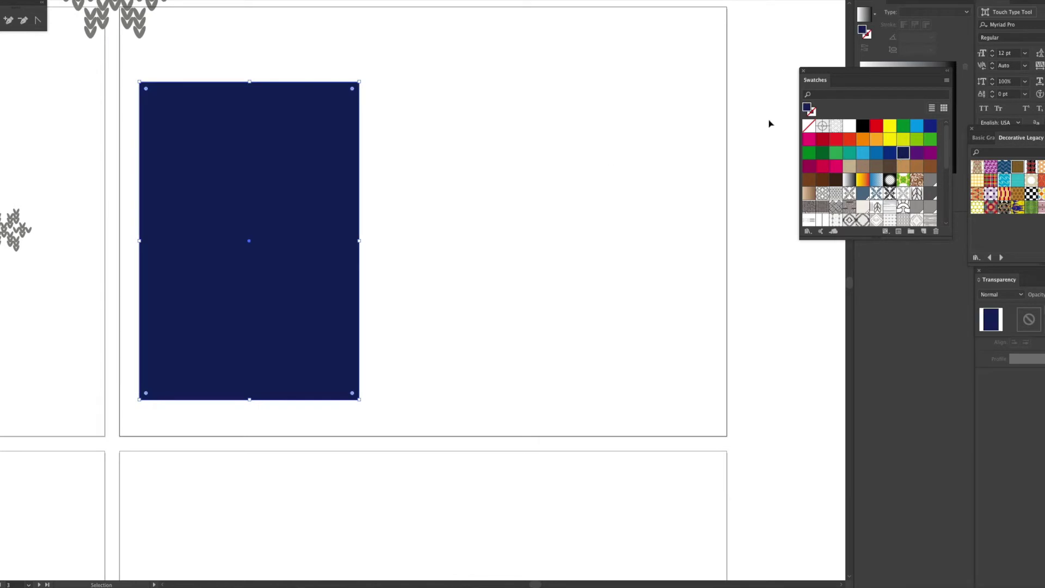
{"action": "double_click", "coordinate": [807, 108]}
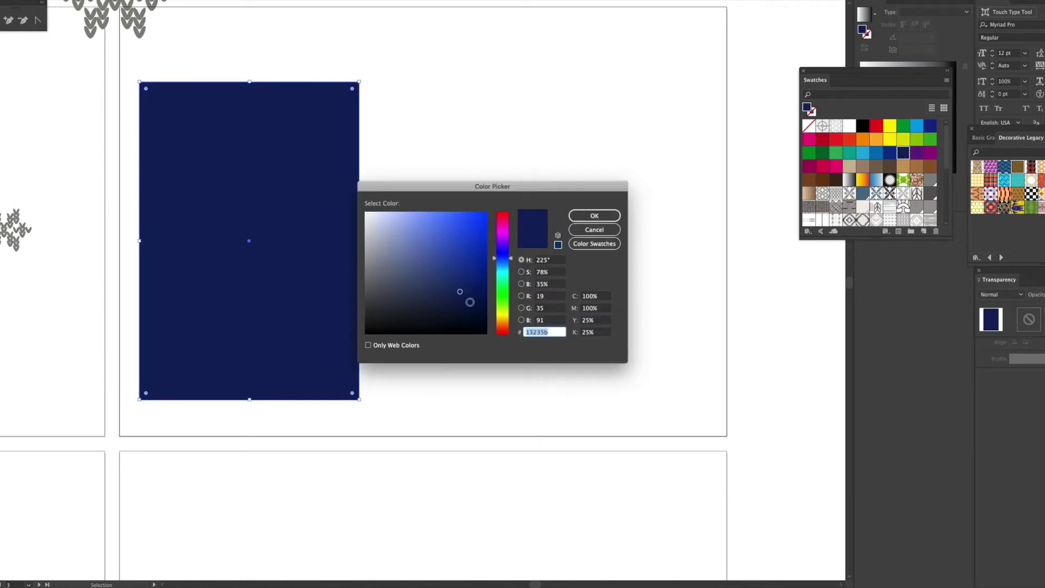
{"action": "left_click", "coordinate": [459, 308]}
{"action": "left_click", "coordinate": [594, 216]}
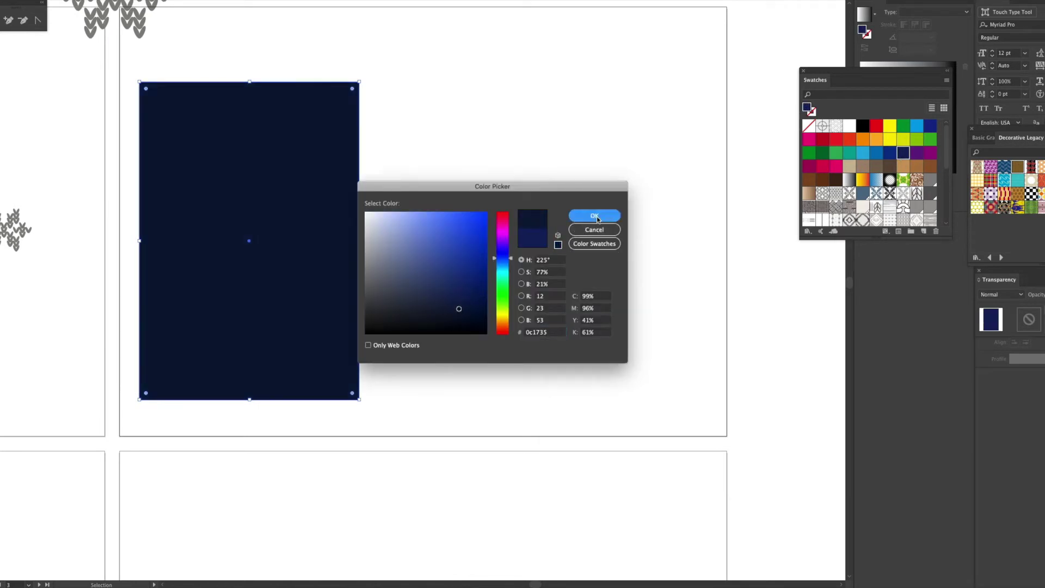
{"action": "left_click", "coordinate": [445, 203]}
Move the small gray snowflake tile into the empty area beside the navy rectangle
{"action": "scroll", "coordinate": [445, 203], "scroll_direction": "up", "scroll_amount": 1}
{"action": "scroll", "coordinate": [446, 203], "scroll_direction": "up", "scroll_amount": 3}
{"action": "left_click_drag", "start_coordinate": [226, 41], "coordinate": [590, 263]}
{"action": "left_click", "coordinate": [613, 255]}
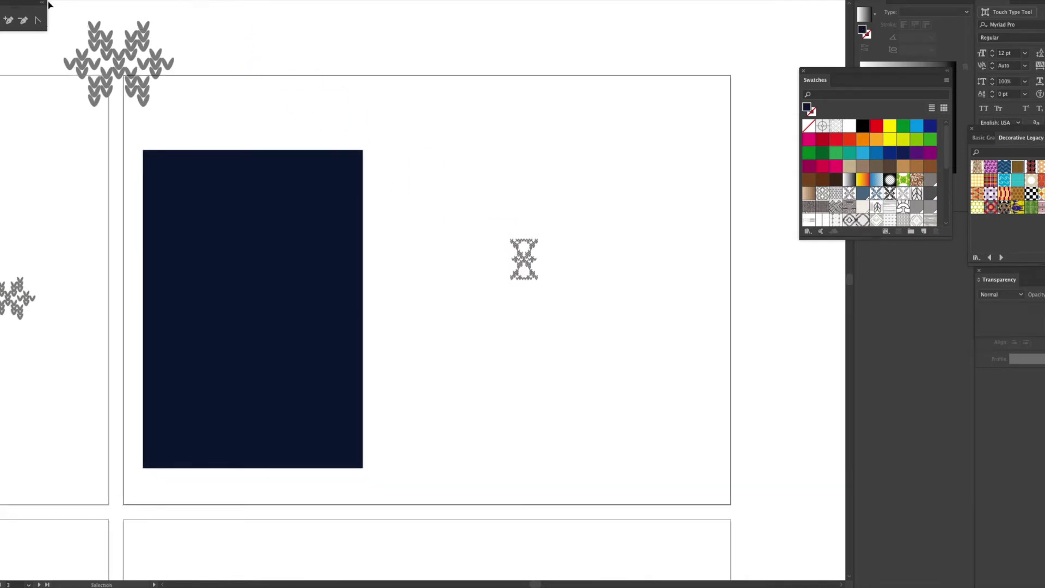
Select every stitch sharing the snowflake tile's gray fill color and recolor them all white
{"action": "key", "text": "a"}
{"action": "left_click", "coordinate": [518, 252]}
{"action": "left_click", "coordinate": [136, 0]}
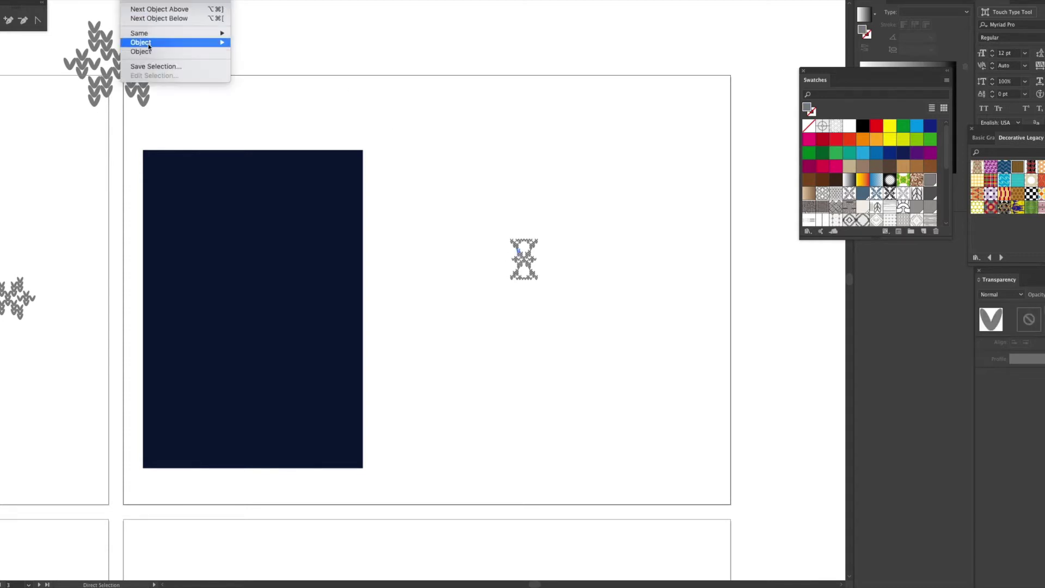
{"action": "mouse_move", "coordinate": [179, 33]}
{"action": "left_click", "coordinate": [271, 70]}
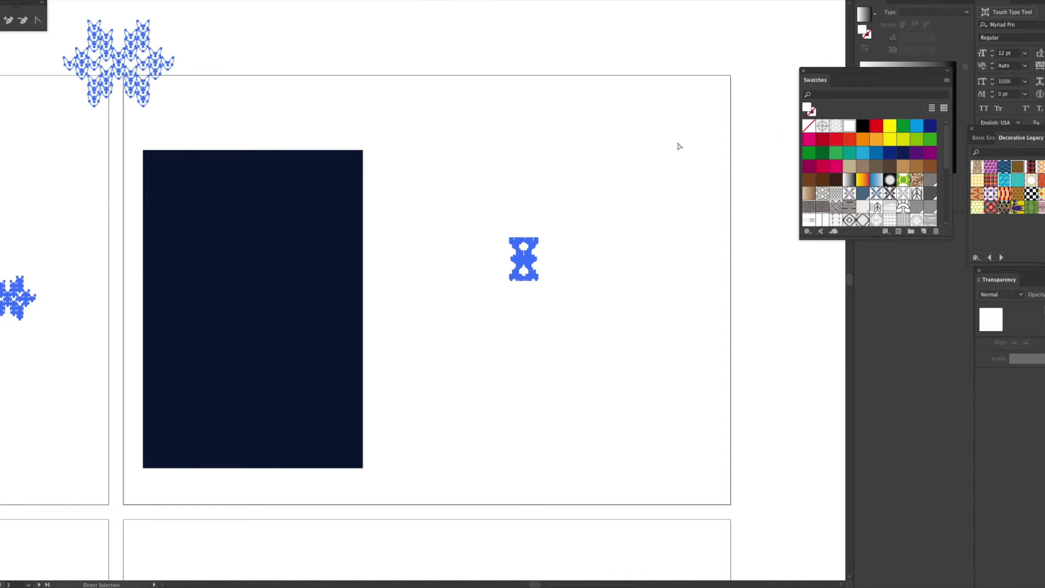
{"action": "key", "text": "Delete"}
{"action": "key", "text": "v"}
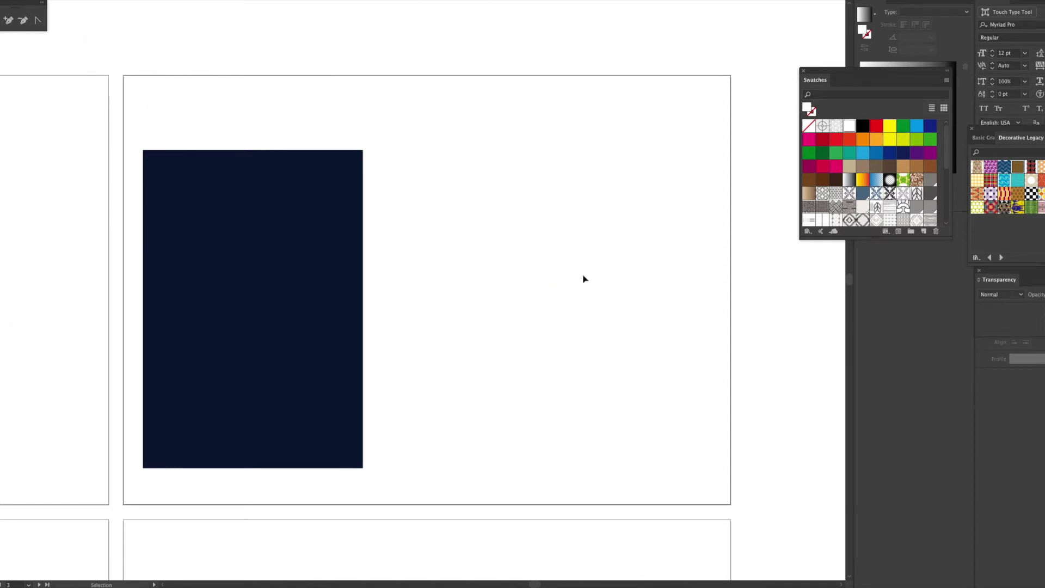
Save the white snowflake tile as a new pattern swatch and remove the tile from the artboard
{"action": "key", "text": "ctrl+v"}
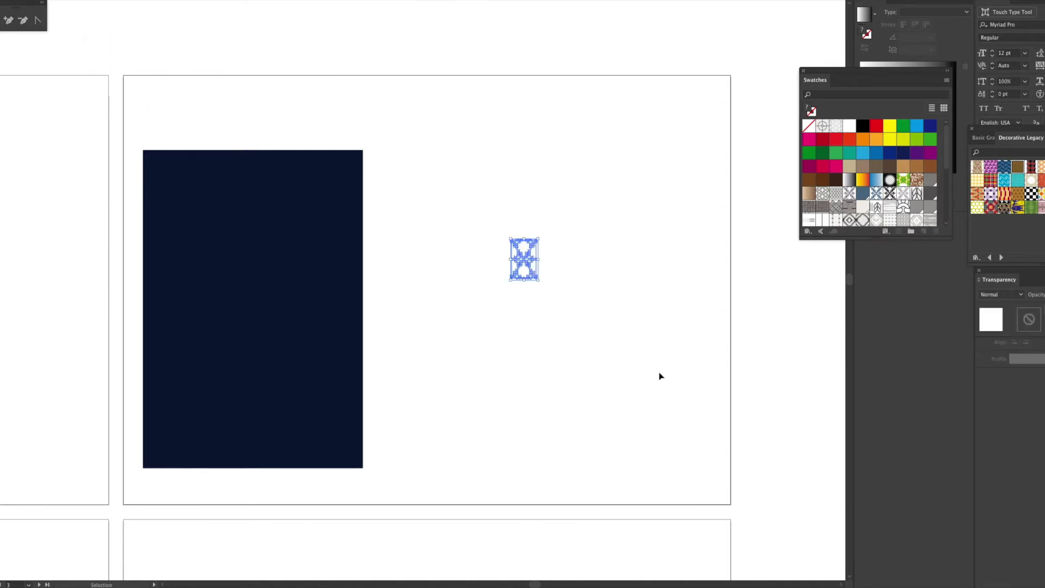
{"action": "left_click_drag", "start_coordinate": [529, 265], "coordinate": [861, 176]}
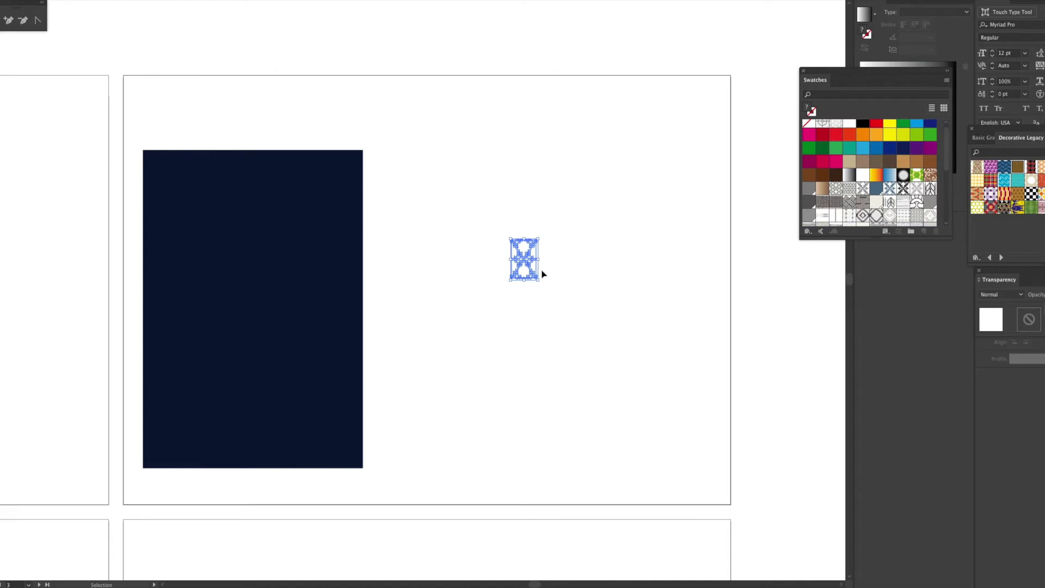
{"action": "key", "text": "Delete"}
Duplicate the navy rectangle in place and fill the copy with the new white snowflake pattern swatch
{"action": "left_click", "coordinate": [319, 250]}
{"action": "key", "text": "a"}
{"action": "key", "text": "v"}
{"action": "left_click", "coordinate": [863, 180]}
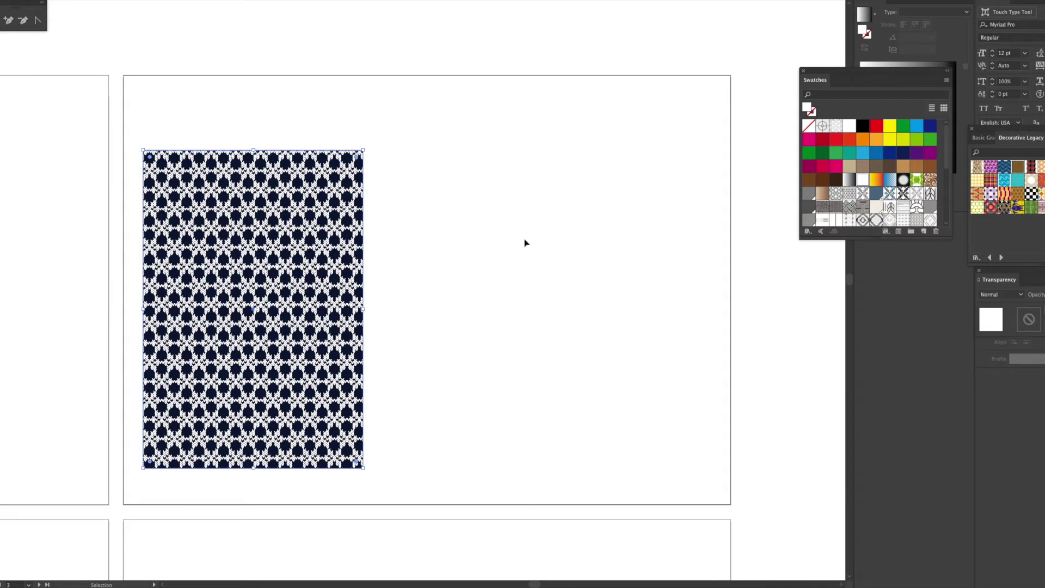
{"action": "left_click", "coordinate": [526, 242]}
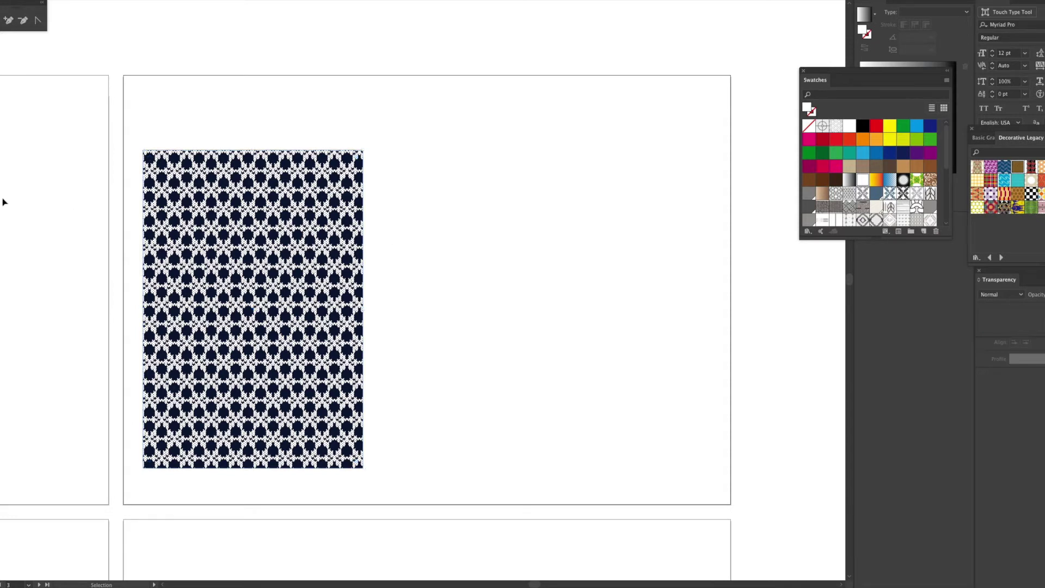
Examine the white snowflake pattern over the navy rectangle up close and from a distance
{"action": "left_click", "coordinate": [332, 311]}
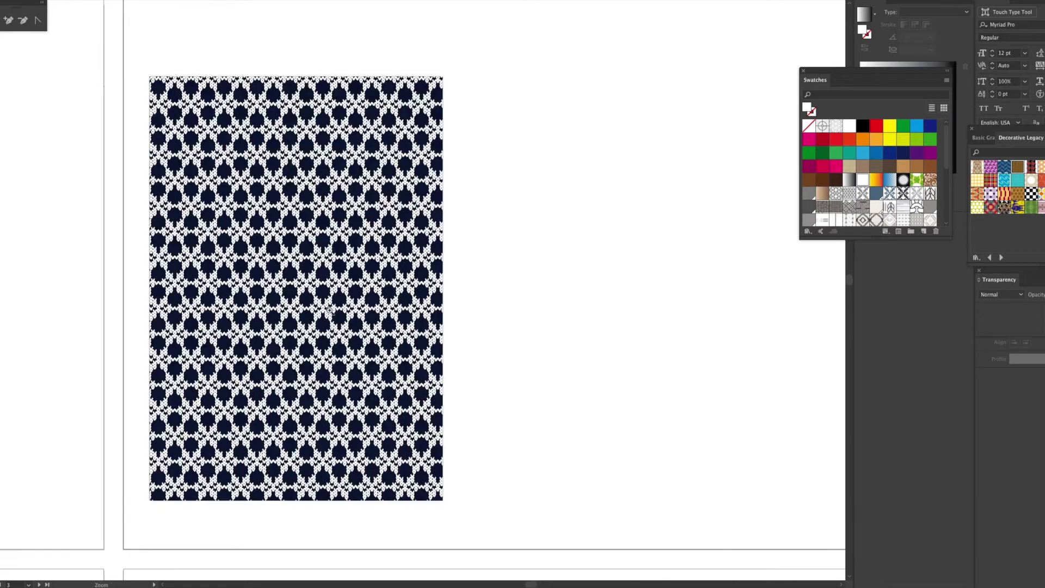
{"action": "left_click", "coordinate": [357, 298]}
{"action": "left_click", "coordinate": [356, 298]}
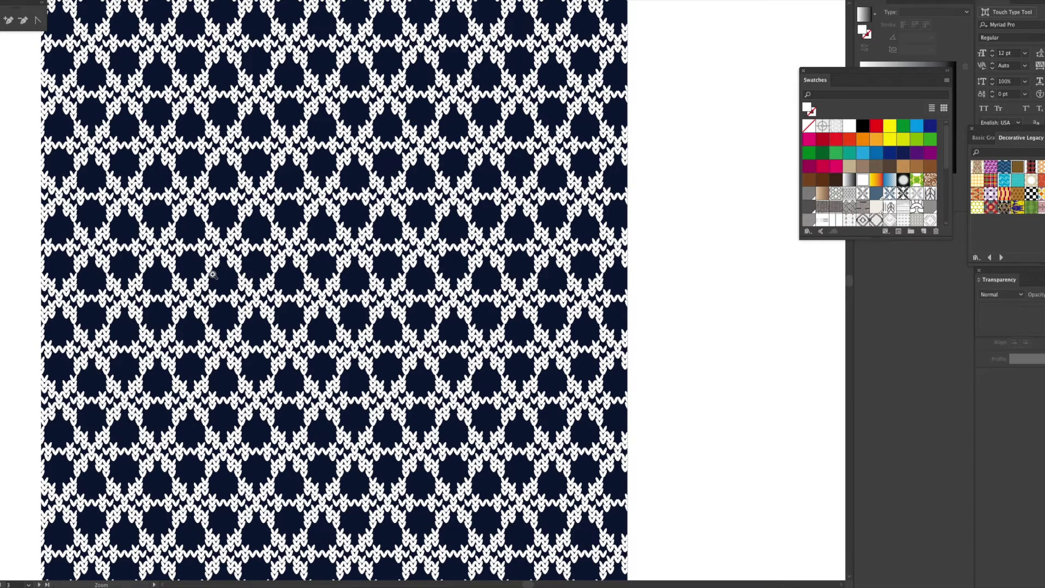
{"action": "key", "text": "ctrl+minus"}
{"action": "key", "text": "ctrl+minus"}
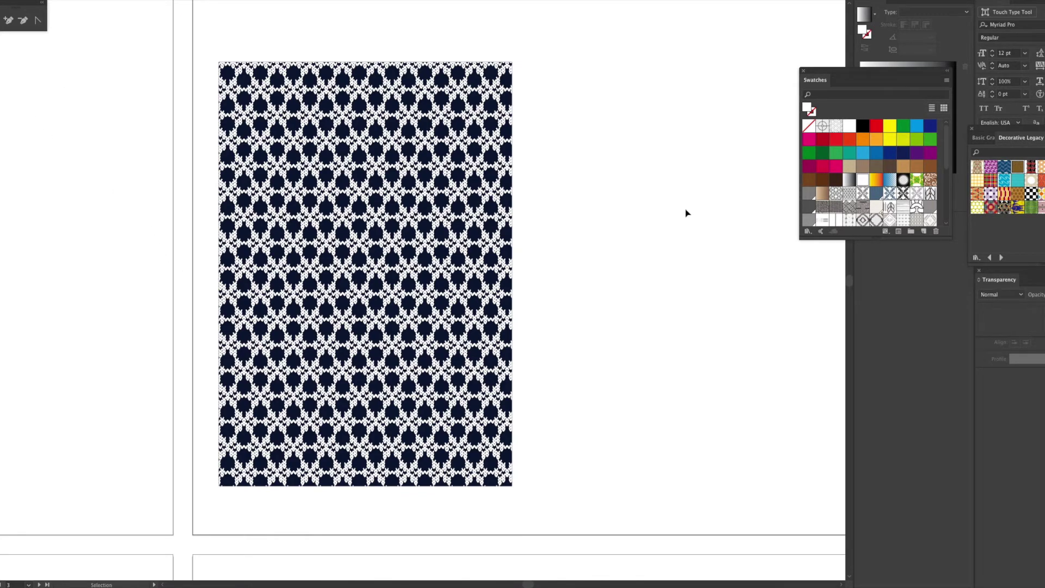
Place the white snowflake swatch as editable artwork beside the patterned rectangle and select all stitches with the same white fill color
{"action": "key", "text": "a"}
{"action": "scroll", "coordinate": [668, 305], "scroll_direction": "right", "scroll_amount": 4}
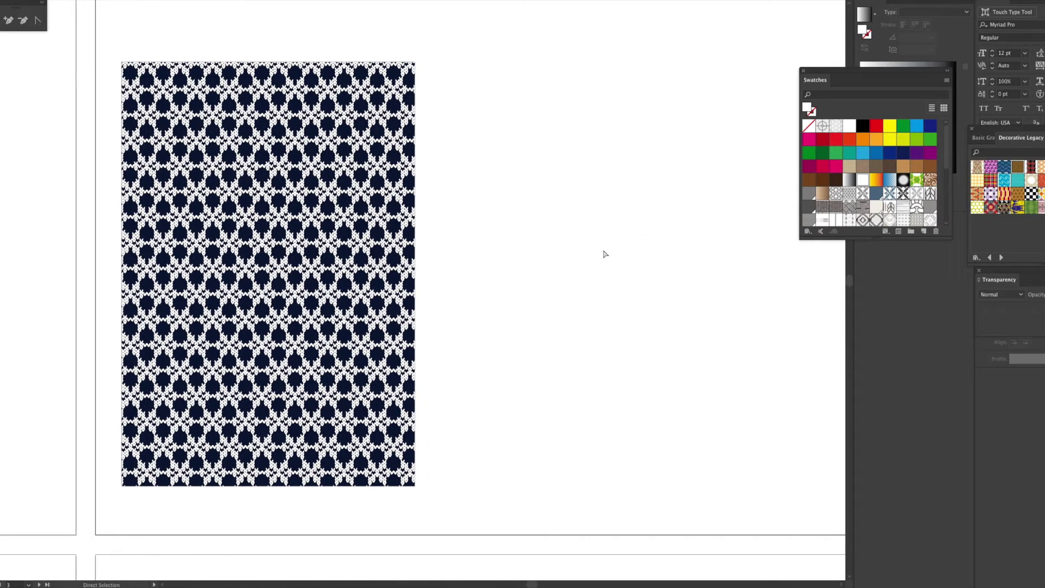
{"action": "scroll", "coordinate": [647, 310], "scroll_direction": "right", "scroll_amount": 3}
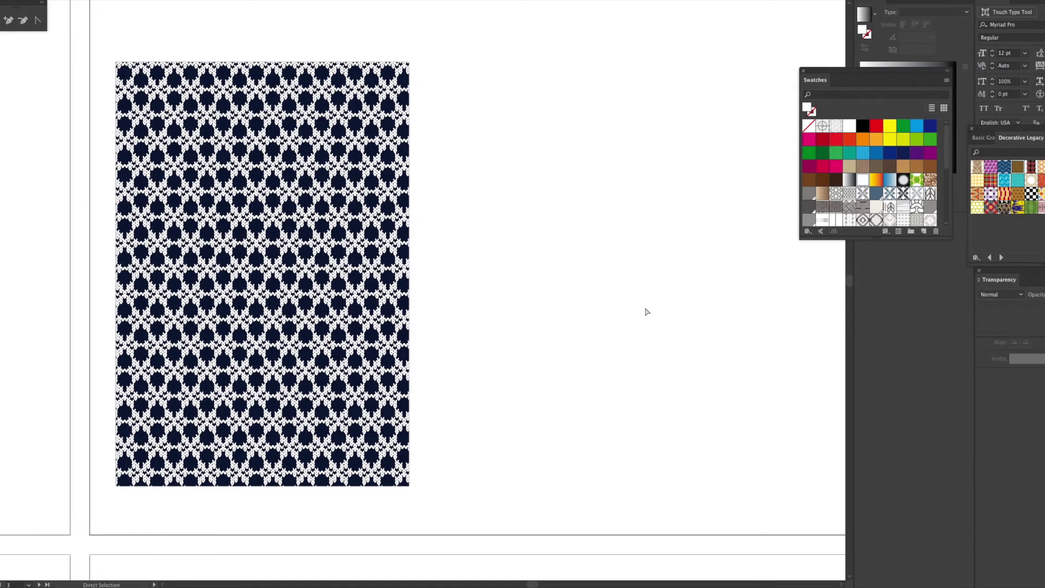
{"action": "scroll", "coordinate": [653, 288], "scroll_direction": "right", "scroll_amount": 3}
{"action": "scroll", "coordinate": [788, 342], "scroll_direction": "right", "scroll_amount": 1}
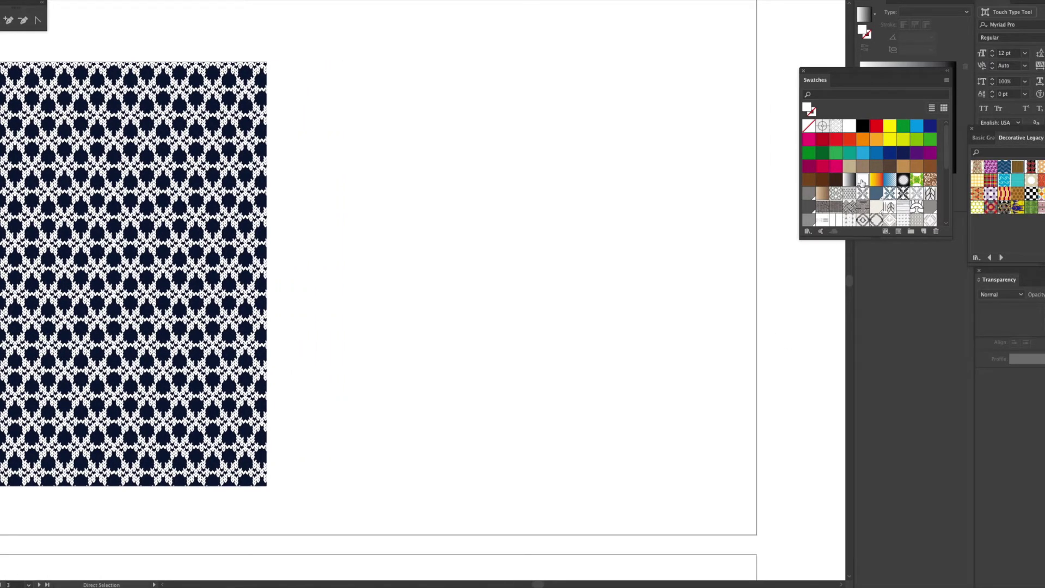
{"action": "left_click_drag", "start_coordinate": [863, 181], "coordinate": [512, 209]}
{"action": "key", "text": "Delete"}
{"action": "left_click", "coordinate": [133, 1]}
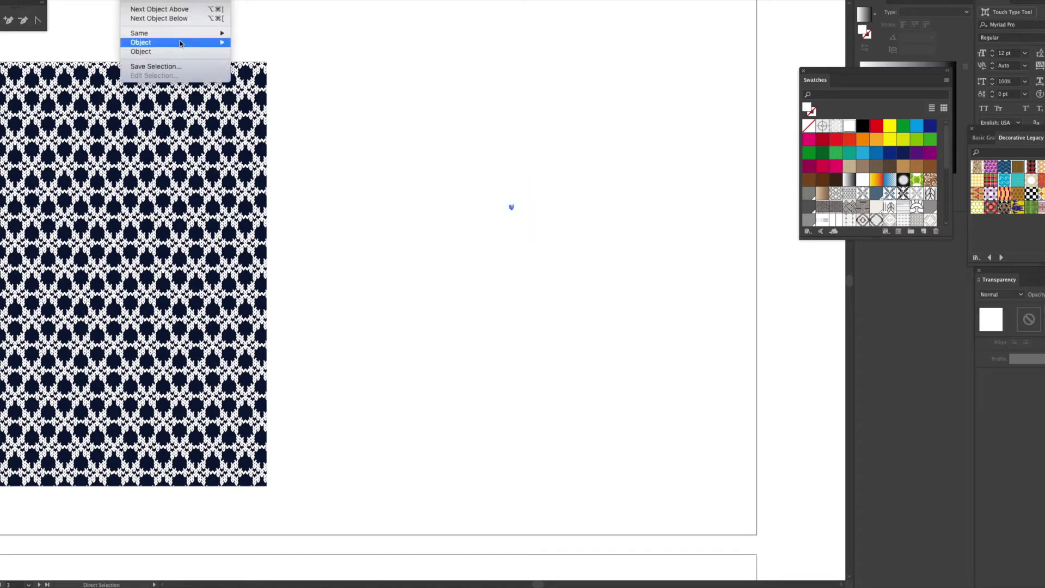
{"action": "mouse_move", "coordinate": [163, 34]}
{"action": "left_click", "coordinate": [280, 71]}
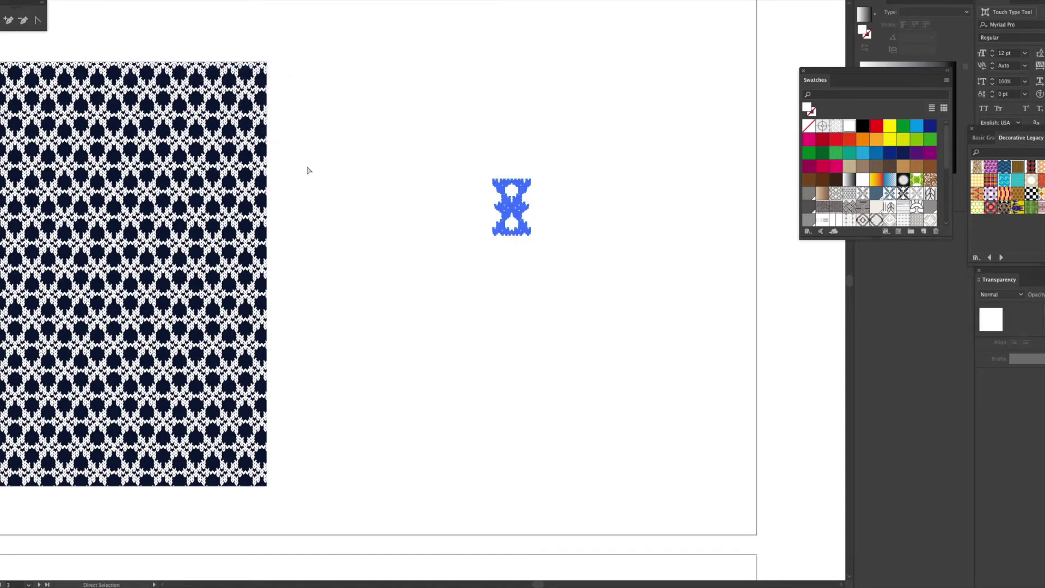
Recolor the selected stitches with the navy swatch and darken the shade in the Color Picker
{"action": "key", "text": "i"}
{"action": "left_click", "coordinate": [81, 203]}
{"action": "left_click", "coordinate": [903, 153]}
{"action": "double_click", "coordinate": [862, 30]}
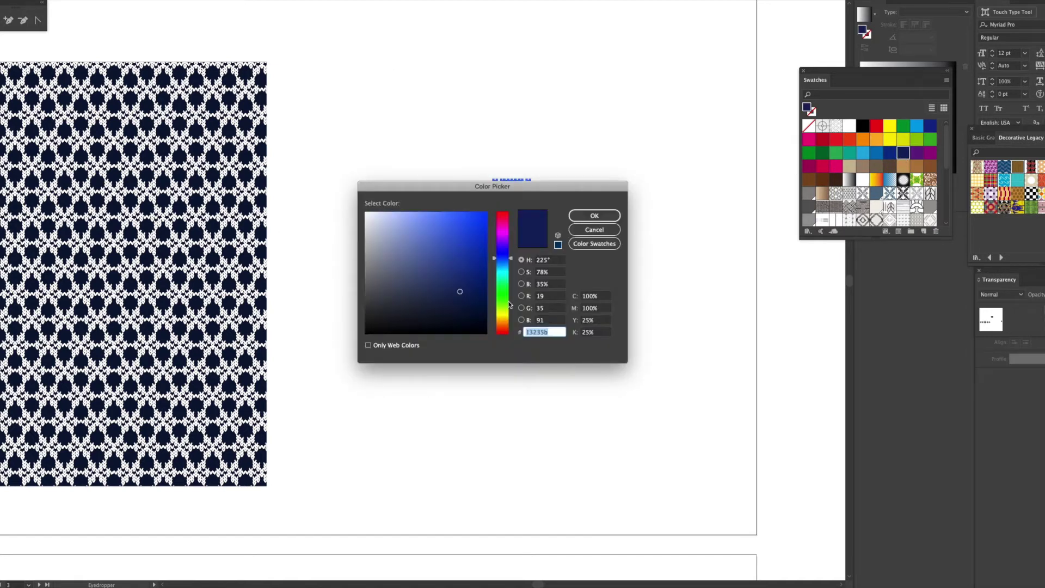
{"action": "left_click", "coordinate": [594, 215]}
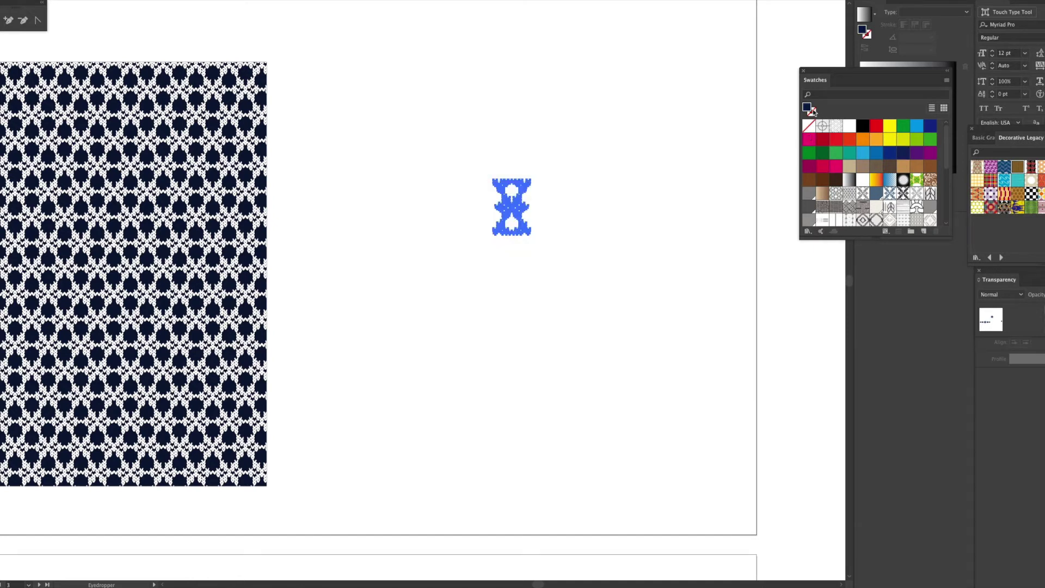
Save the dark navy snowflake tile as a new pattern swatch
{"action": "key", "text": "v"}
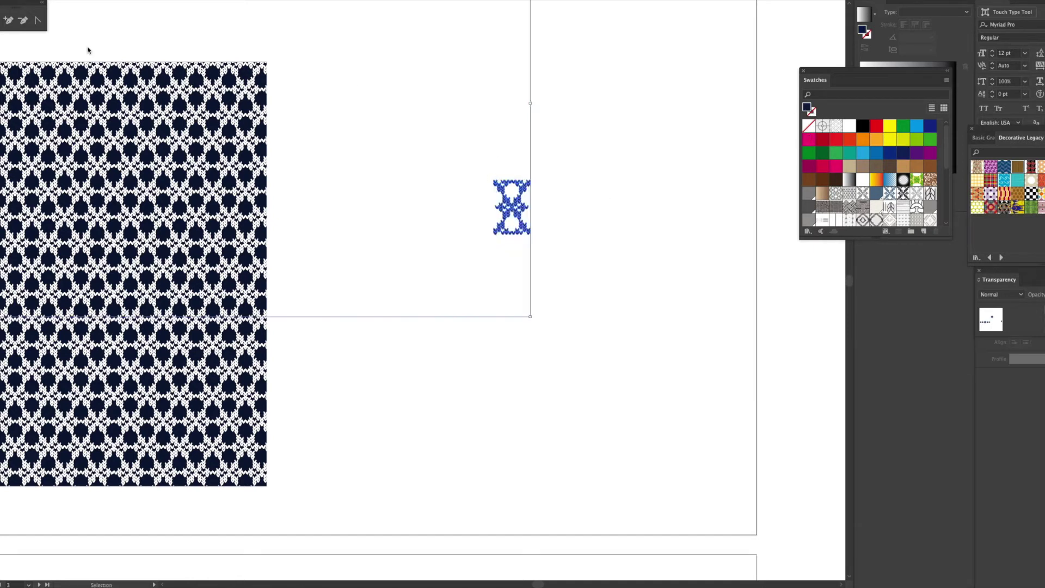
{"action": "left_click", "coordinate": [438, 171]}
{"action": "left_click_drag", "start_coordinate": [517, 212], "coordinate": [859, 182]}
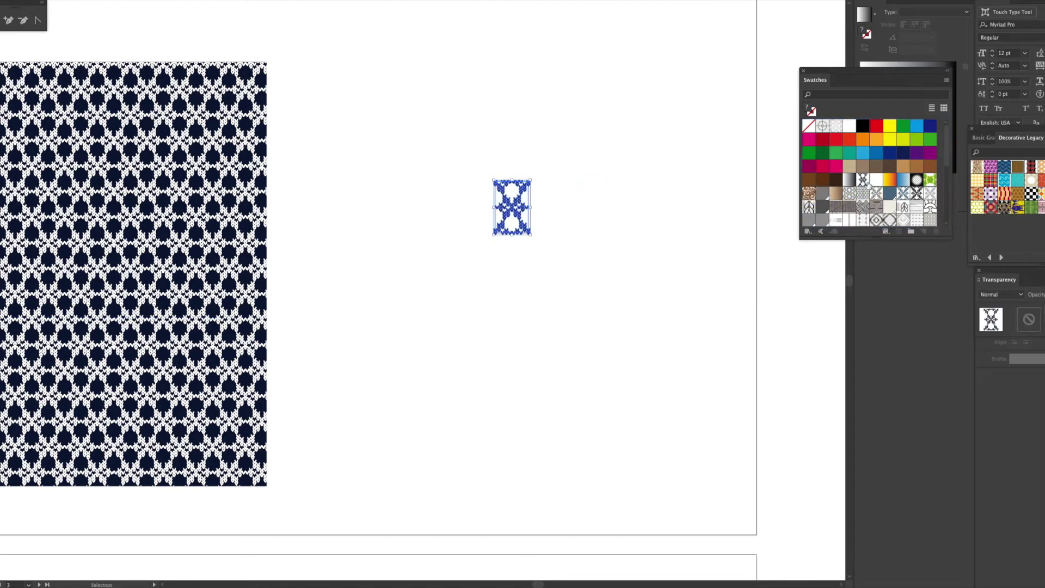
Remove the white pattern overlay and fill the navy rectangle beneath it with the navy snowflake pattern swatch
{"action": "left_click", "coordinate": [233, 199]}
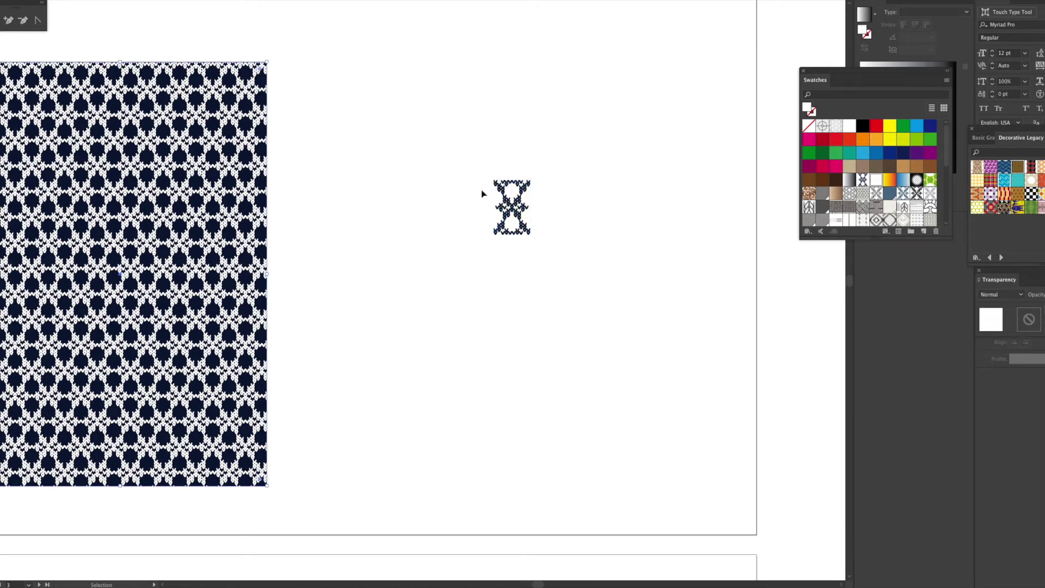
{"action": "left_click", "coordinate": [863, 180]}
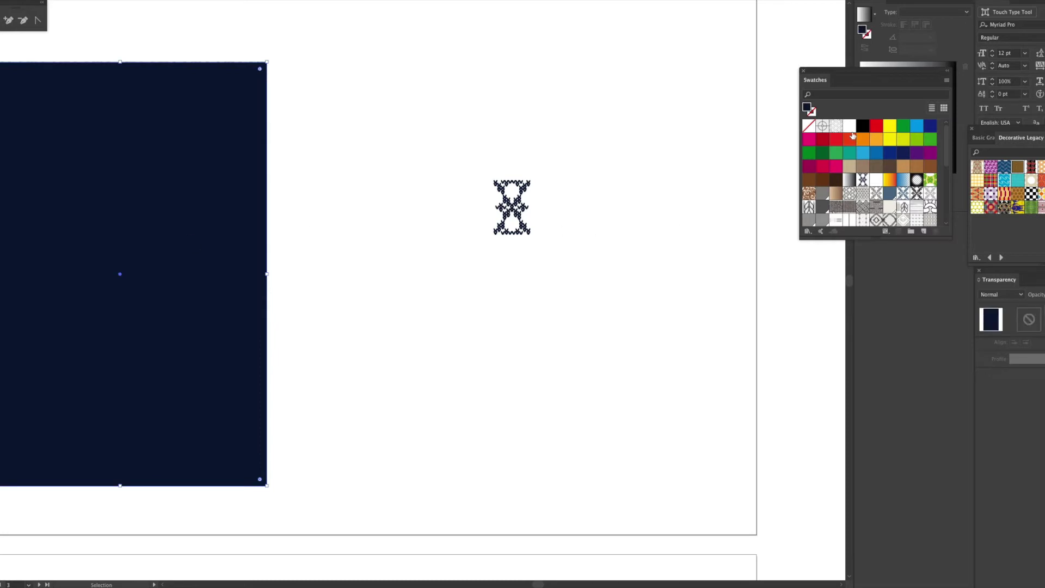
{"action": "left_click", "coordinate": [583, 315]}
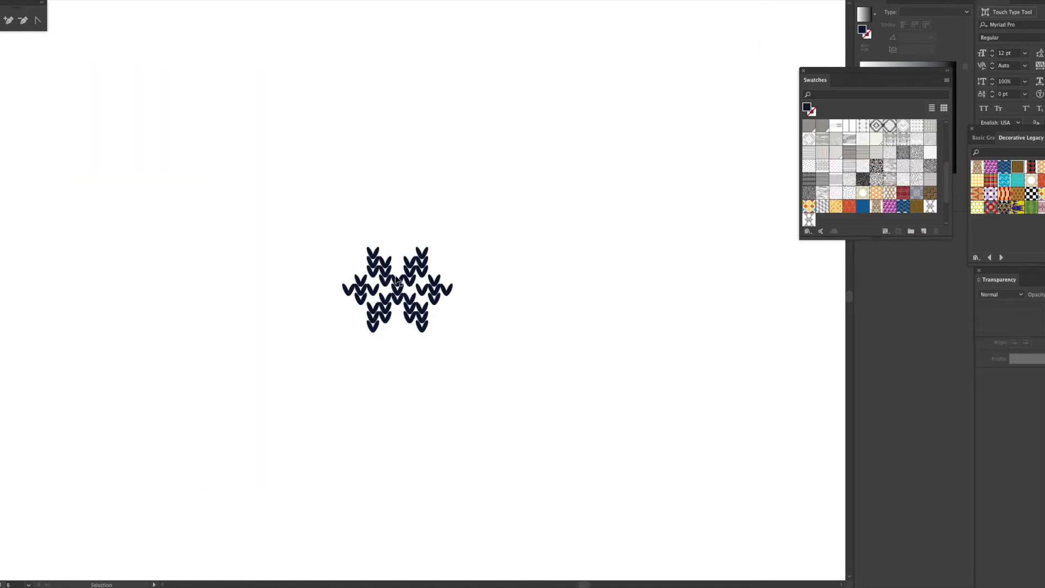
Make a new pattern from the single navy knitted snowflake motif
{"action": "left_click", "coordinate": [398, 281]}
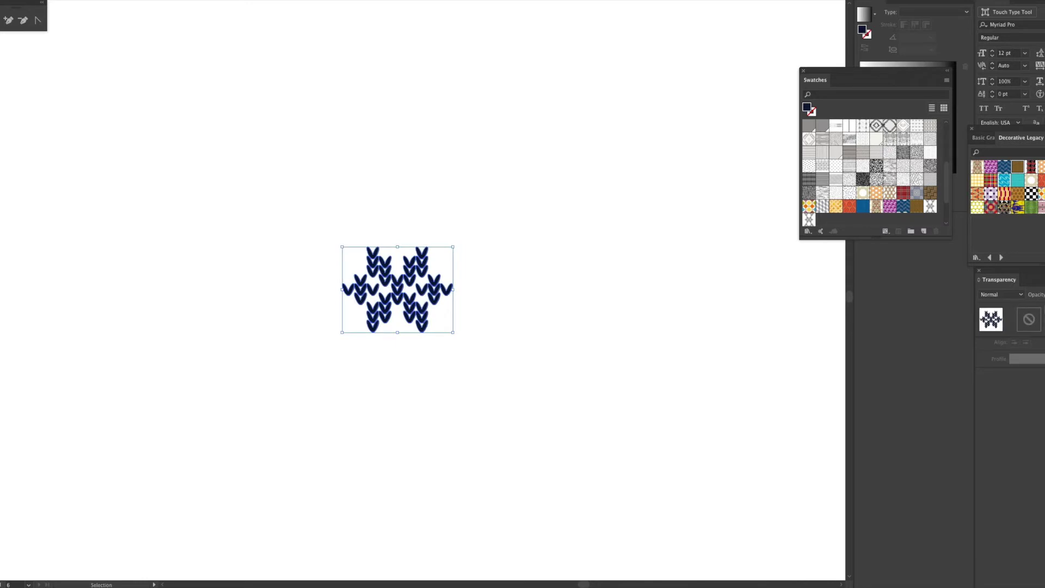
{"action": "mouse_move", "coordinate": [99, 170]}
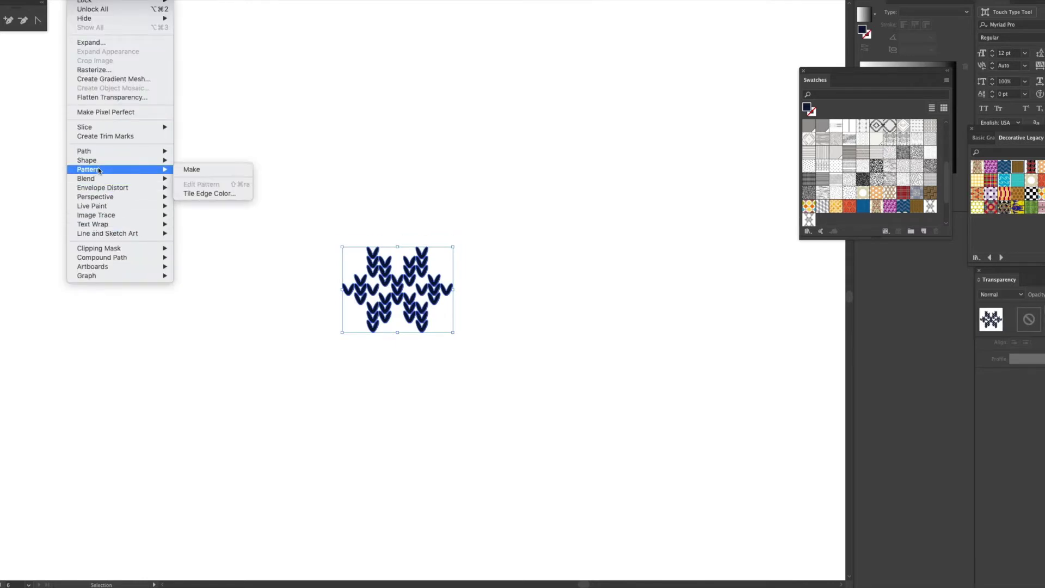
{"action": "left_click", "coordinate": [192, 169]}
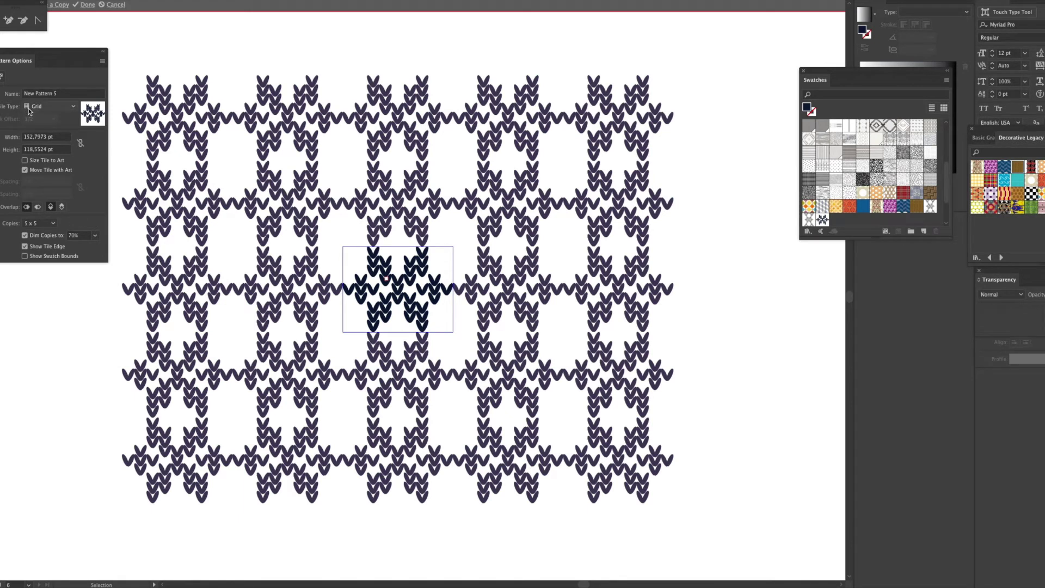
Try the Brick by Row, Brick by Column, Grid, Hex by Column and Hex by Row tile types on the new pattern
{"action": "left_click", "coordinate": [63, 108]}
{"action": "left_click", "coordinate": [60, 118]}
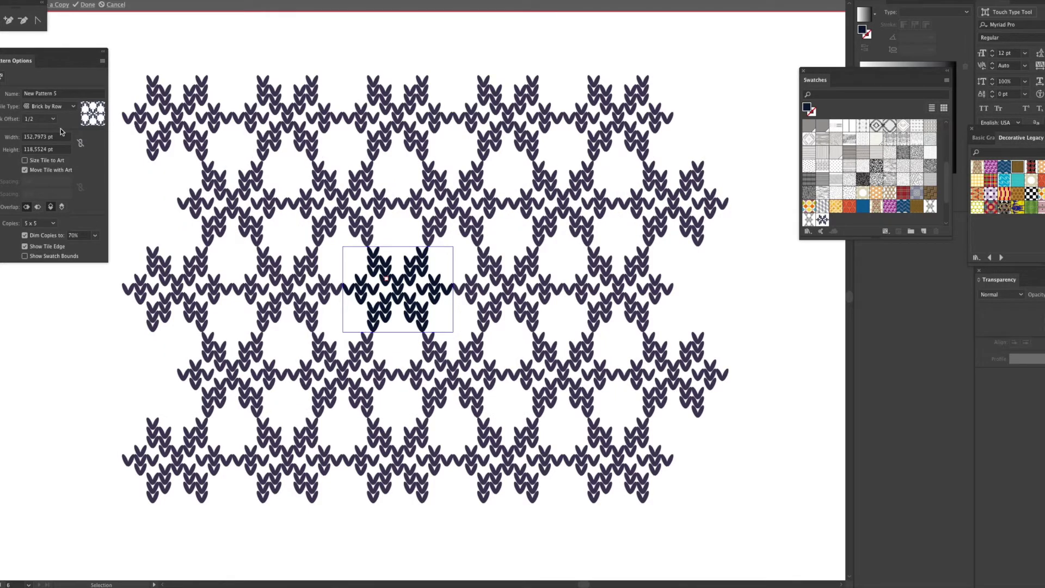
{"action": "left_click", "coordinate": [64, 106]}
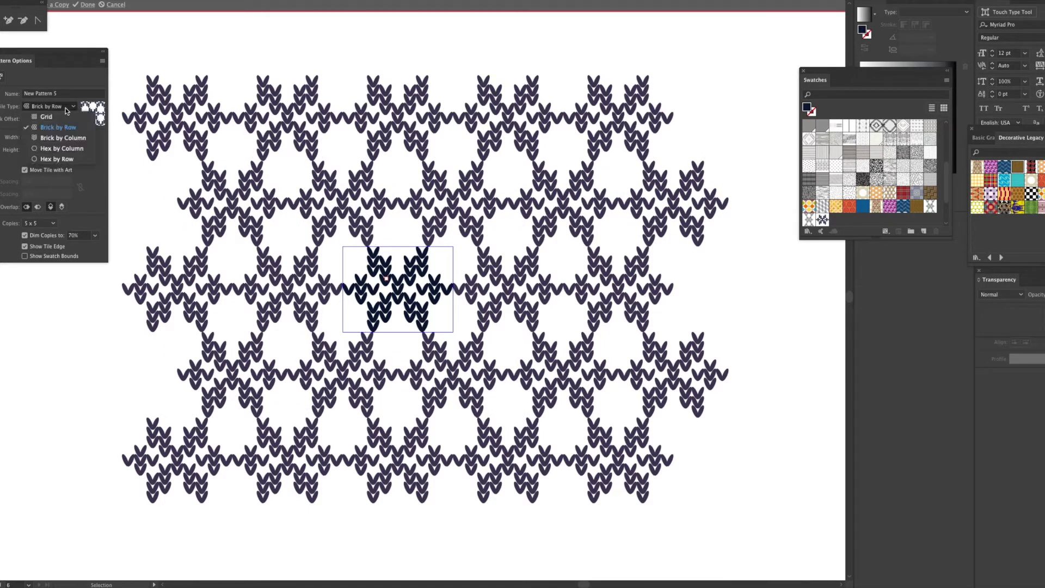
{"action": "left_click", "coordinate": [61, 140]}
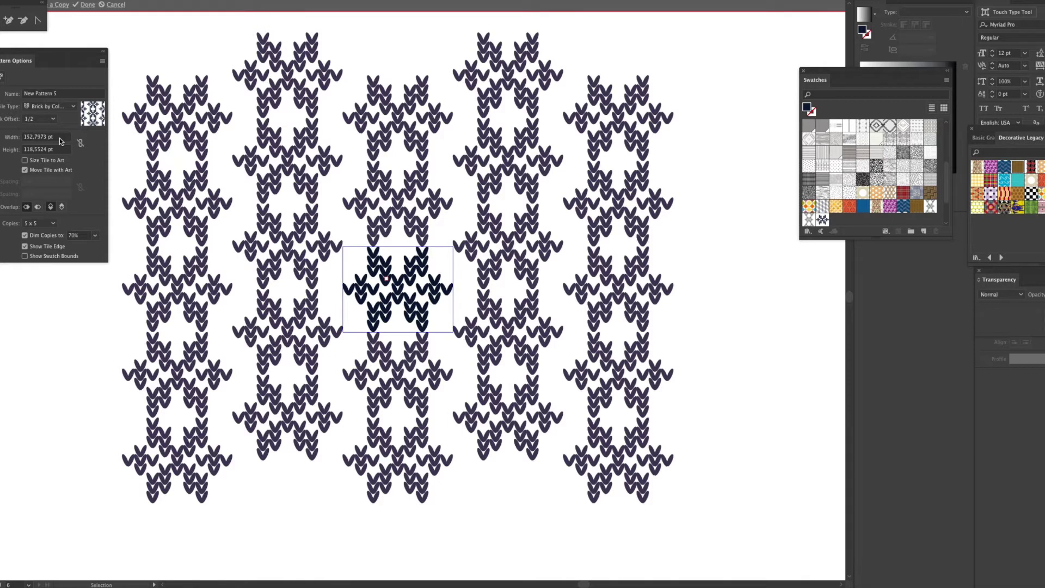
{"action": "left_click", "coordinate": [56, 107]}
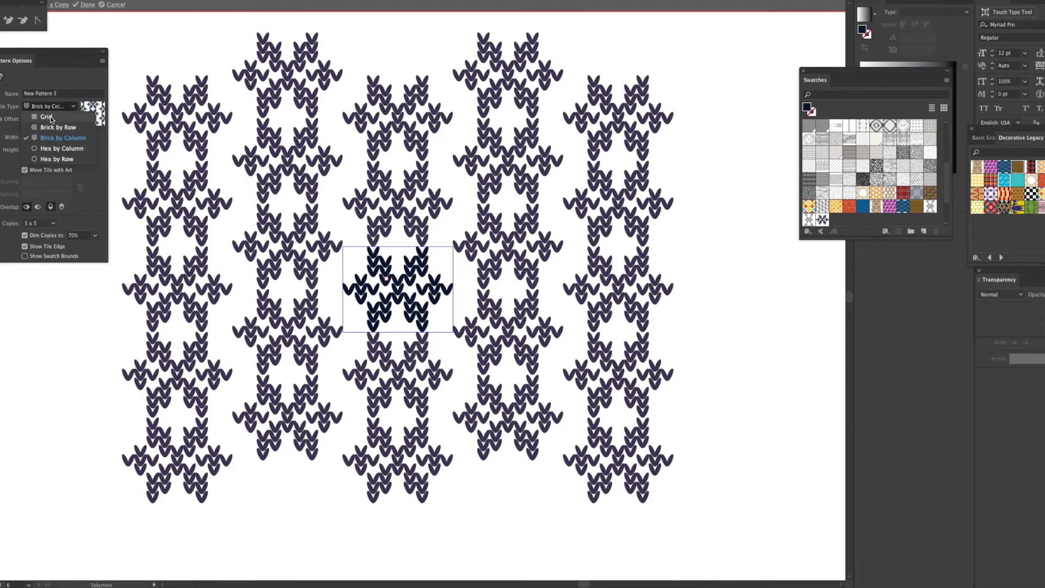
{"action": "left_click", "coordinate": [50, 116]}
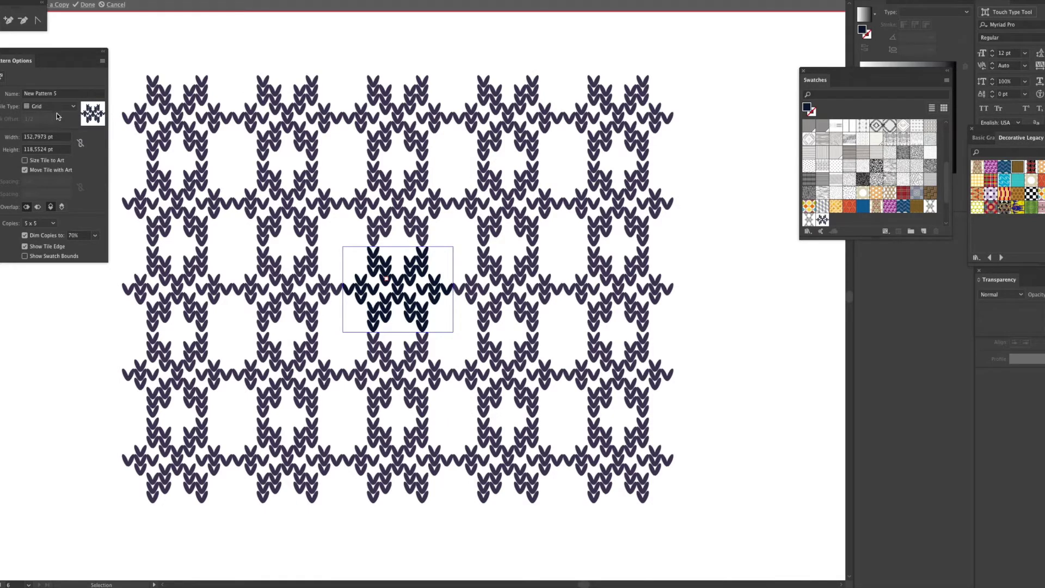
{"action": "left_click", "coordinate": [64, 109]}
{"action": "left_click", "coordinate": [64, 148]}
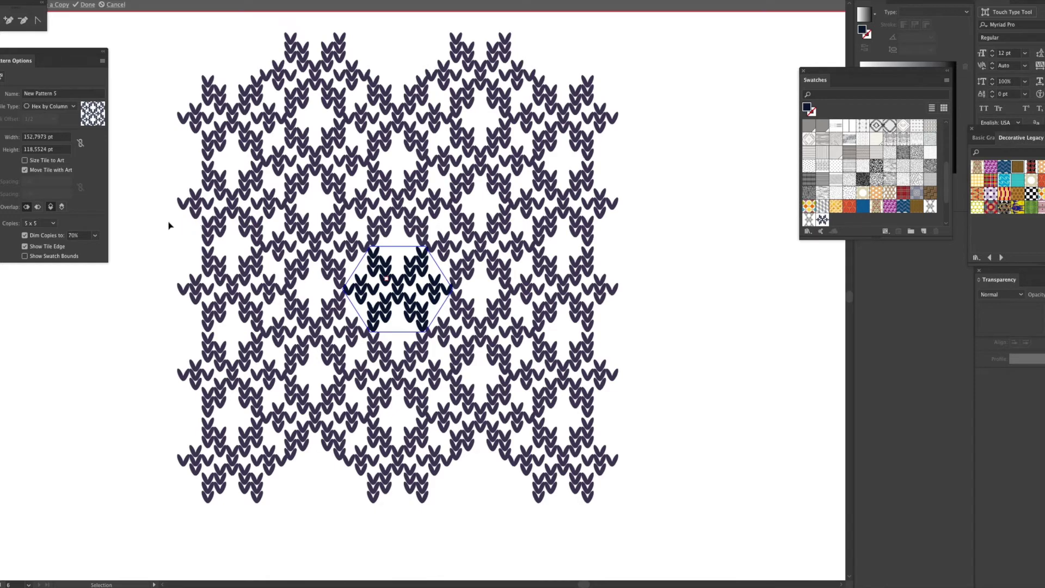
{"action": "left_click", "coordinate": [50, 107]}
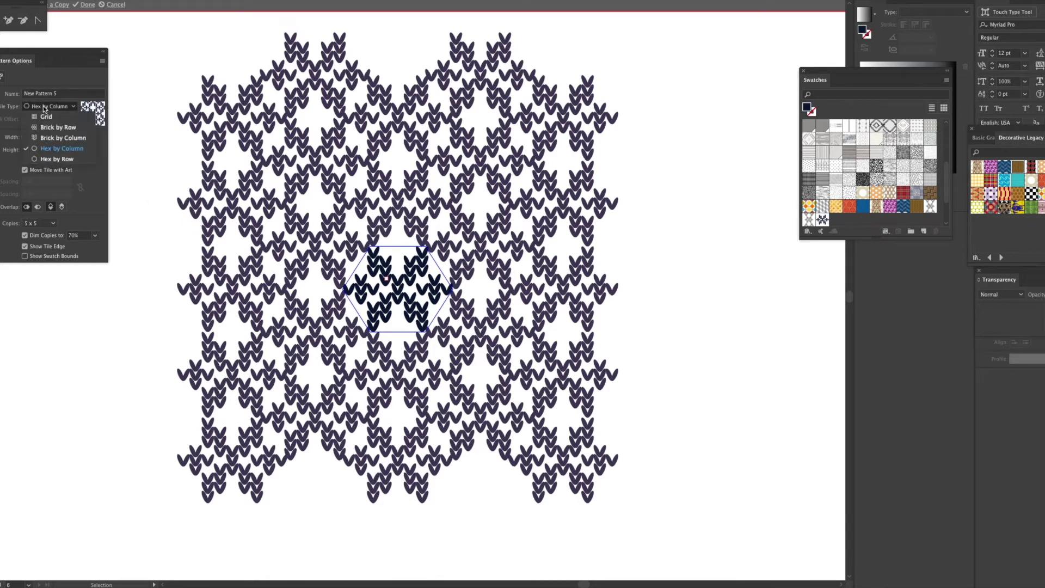
{"action": "left_click", "coordinate": [55, 159]}
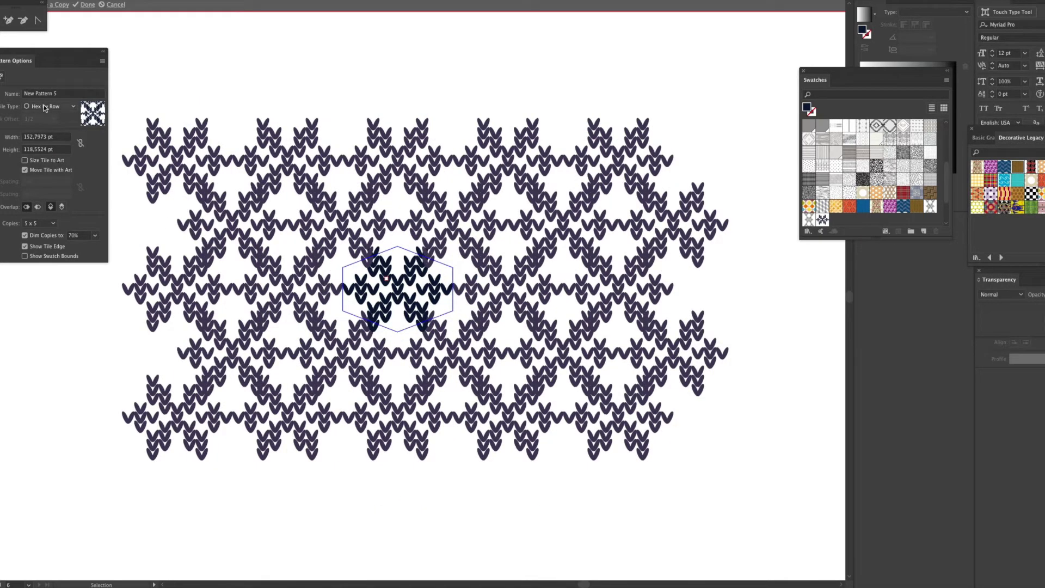
Set the pattern's tile type to Hex by Column and finish pattern editing
{"action": "left_click", "coordinate": [44, 106]}
{"action": "left_click", "coordinate": [52, 150]}
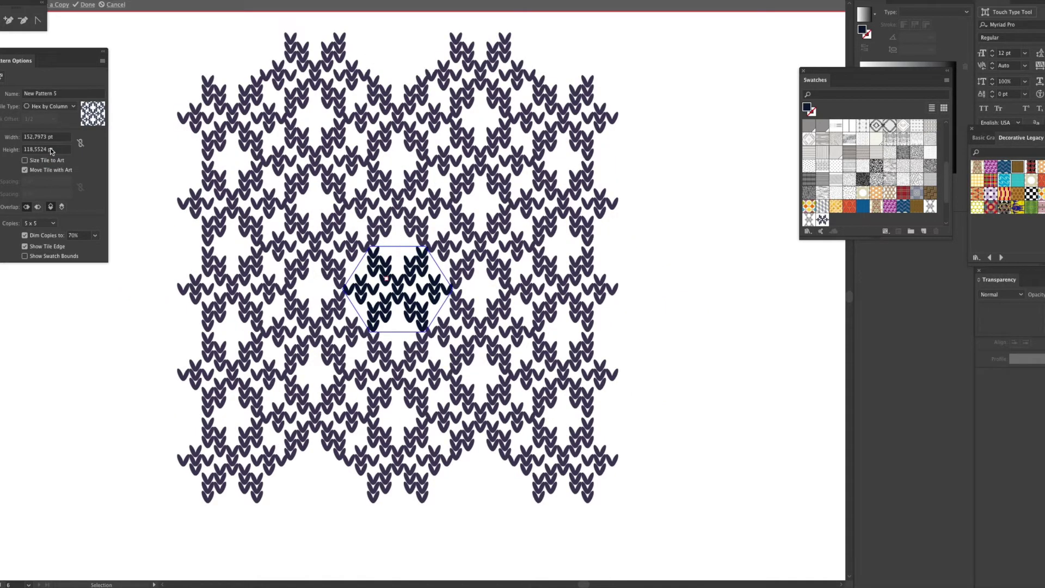
{"action": "left_click", "coordinate": [86, 5]}
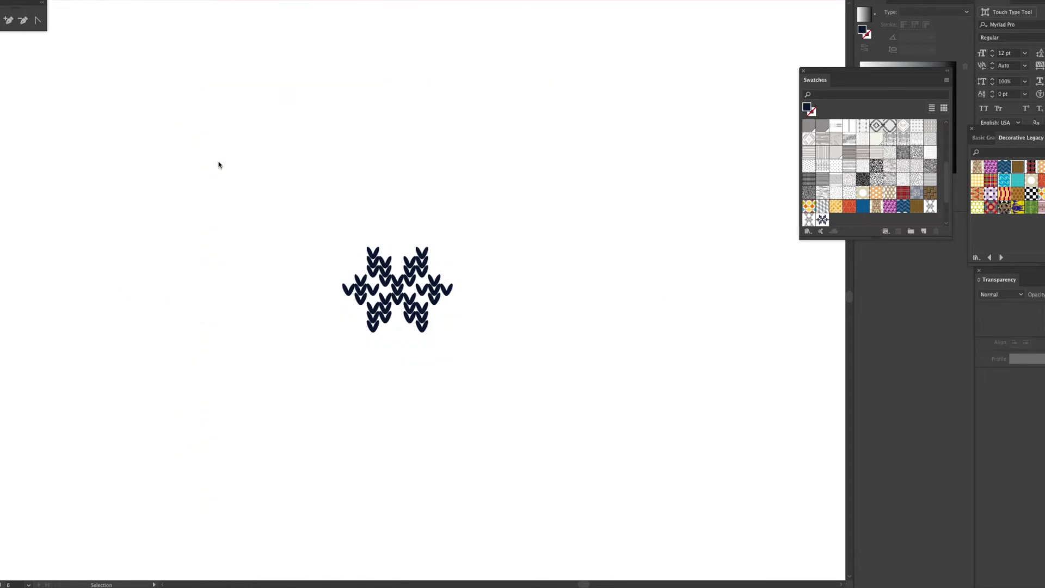
Draw a large rectangle beside the snowflake motif and fill it with the new Hex by Column pattern
{"action": "scroll", "coordinate": [411, 242], "scroll_direction": "right", "scroll_amount": 3}
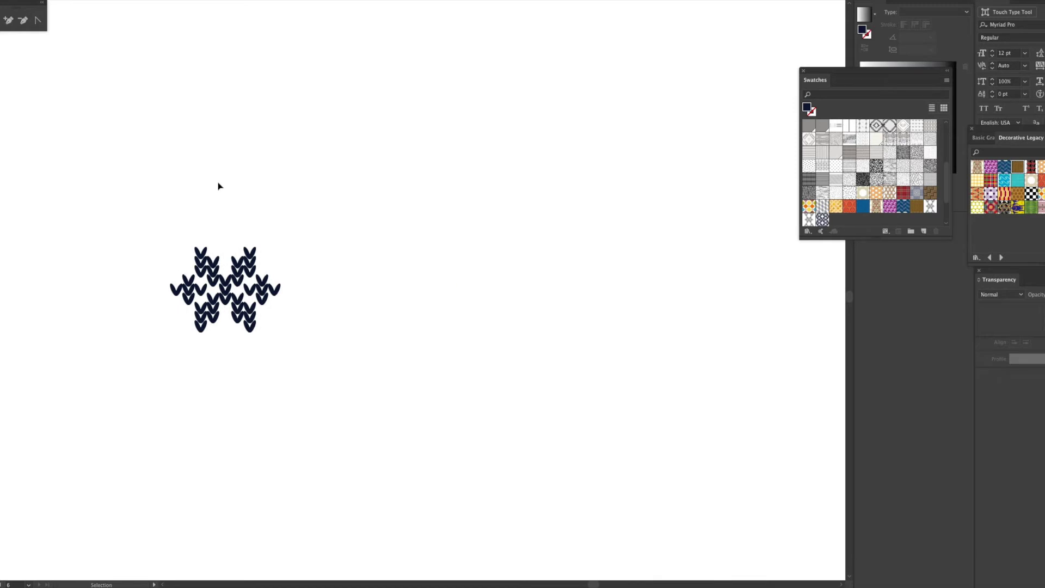
{"action": "left_click_drag", "start_coordinate": [358, 68], "coordinate": [785, 542]}
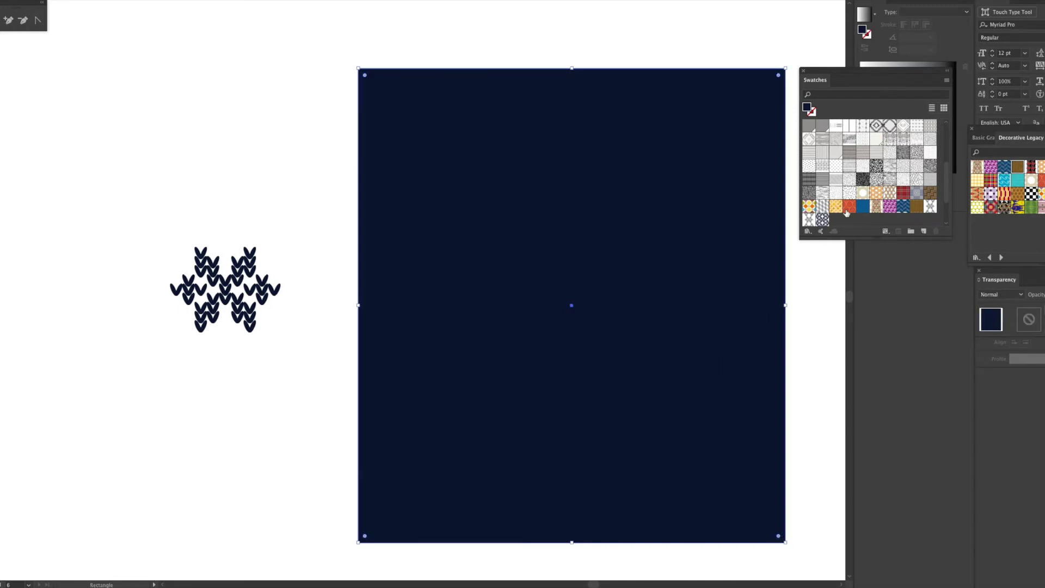
{"action": "left_click", "coordinate": [822, 219]}
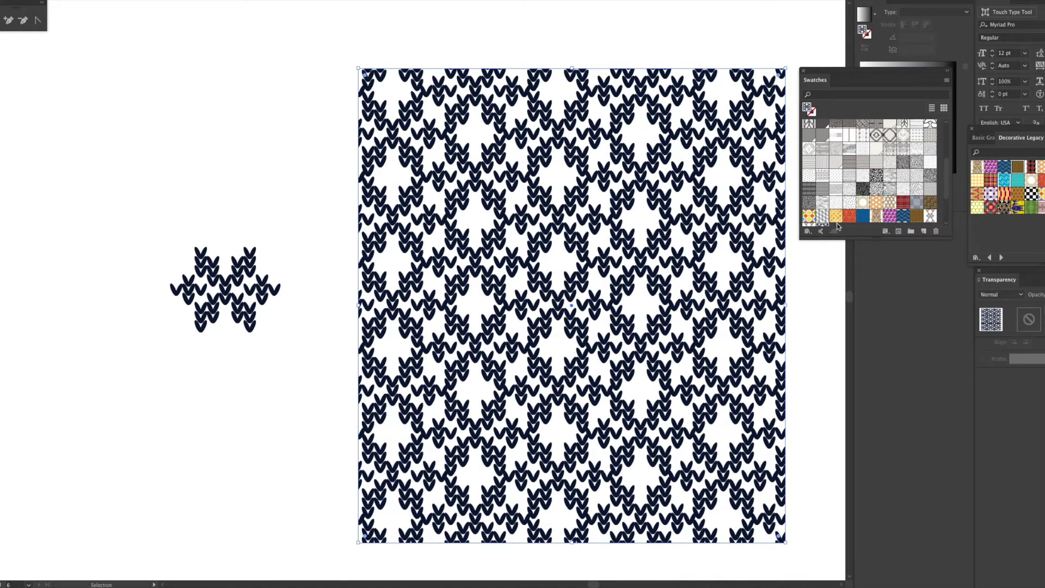
Place the Hex by Column swatch as artwork, scale it down and save the smaller tile as a new pattern swatch
{"action": "scroll", "coordinate": [832, 219], "scroll_direction": "down", "scroll_amount": 1}
{"action": "left_click_drag", "start_coordinate": [823, 202], "coordinate": [175, 109]}
{"action": "left_click_drag", "start_coordinate": [261, 197], "coordinate": [150, 98]}
{"action": "left_click_drag", "start_coordinate": [121, 54], "coordinate": [841, 208]}
Fill the large rectangle with the scaled-down hex pattern swatch and deselect it
{"action": "left_click", "coordinate": [730, 195]}
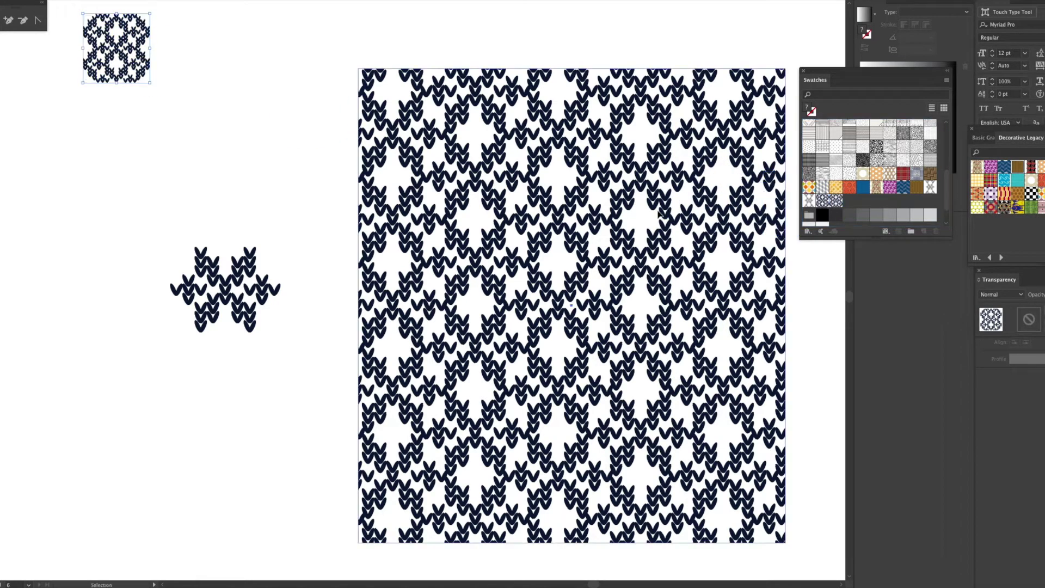
{"action": "left_click", "coordinate": [836, 201]}
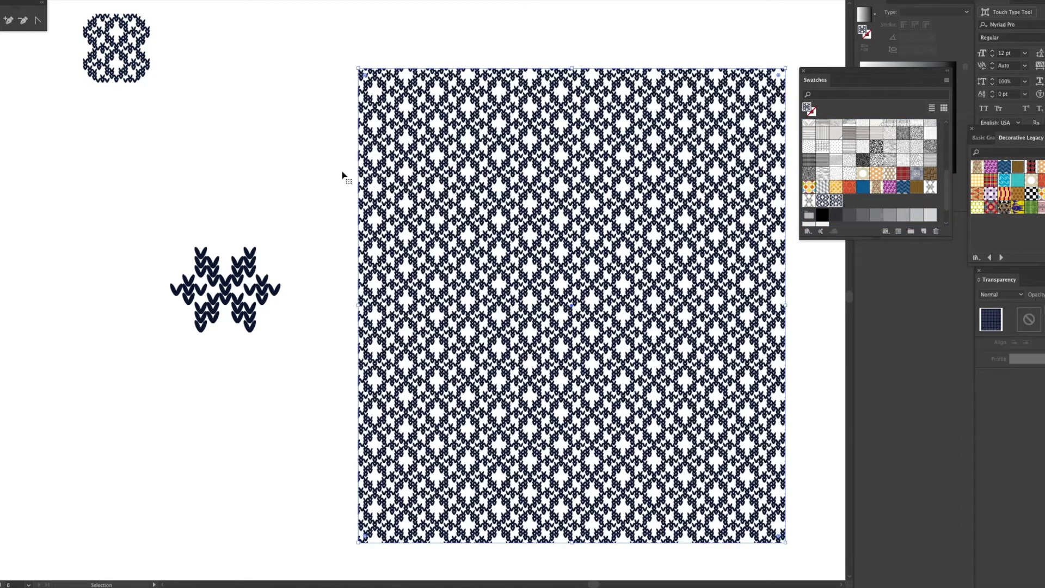
{"action": "left_click", "coordinate": [238, 159]}
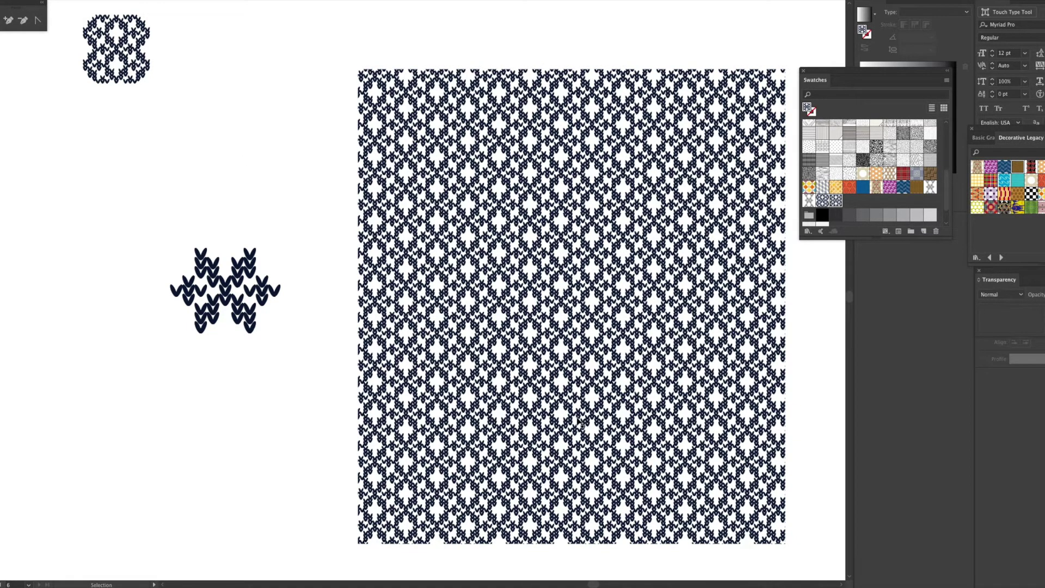
Shift the lower artboard's snowflake motif aside and fit the hex-patterned rectangle next to it, scaled down to stay within the artboard
{"action": "scroll", "coordinate": [575, 414], "scroll_direction": "up", "scroll_amount": 5}
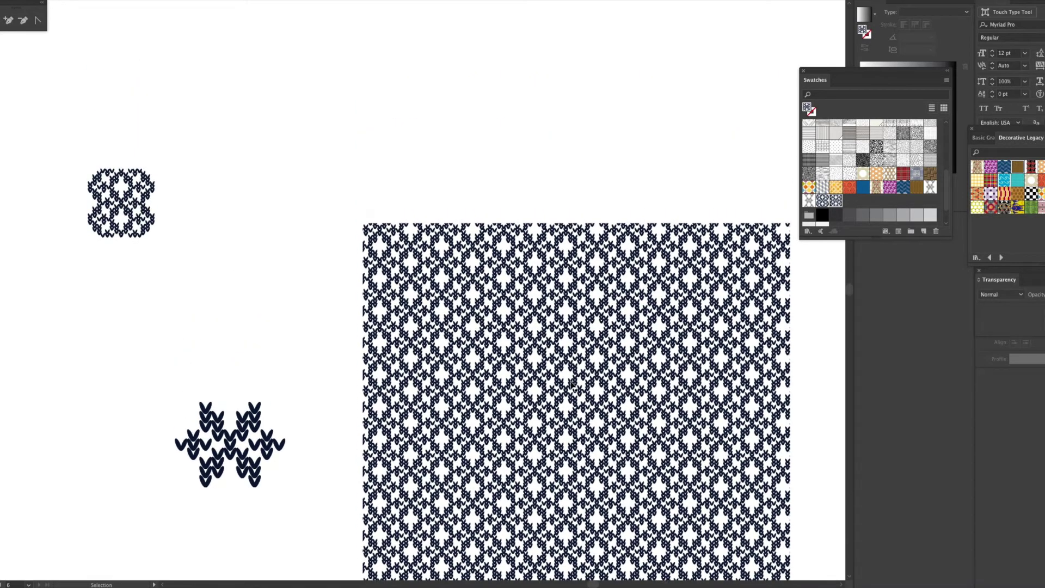
{"action": "key", "text": "super+minus"}
{"action": "key", "text": "super+minus"}
{"action": "scroll", "coordinate": [573, 385], "scroll_direction": "up", "scroll_amount": 2}
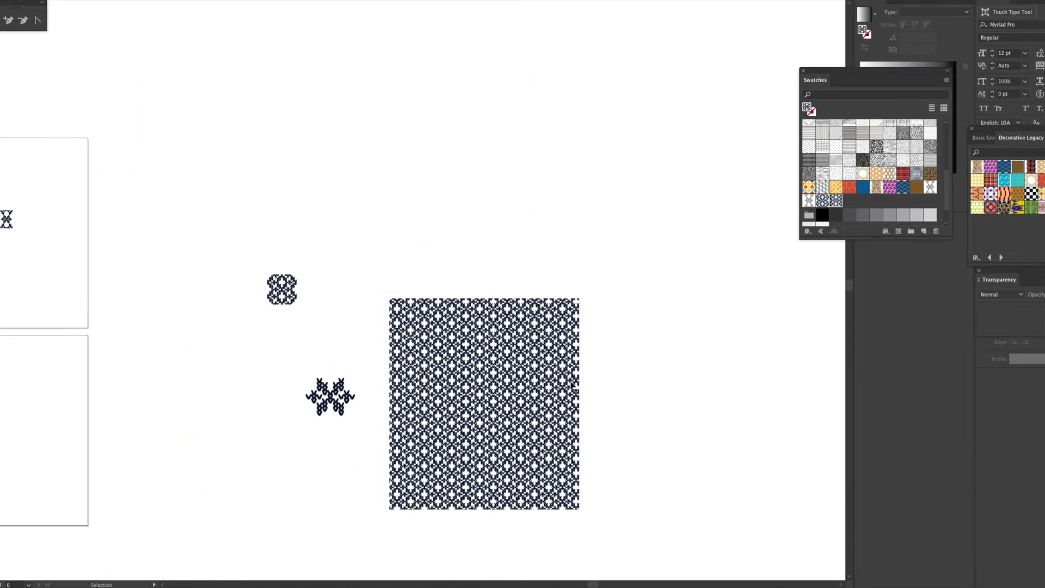
{"action": "scroll", "coordinate": [573, 385], "scroll_direction": "left", "scroll_amount": 6}
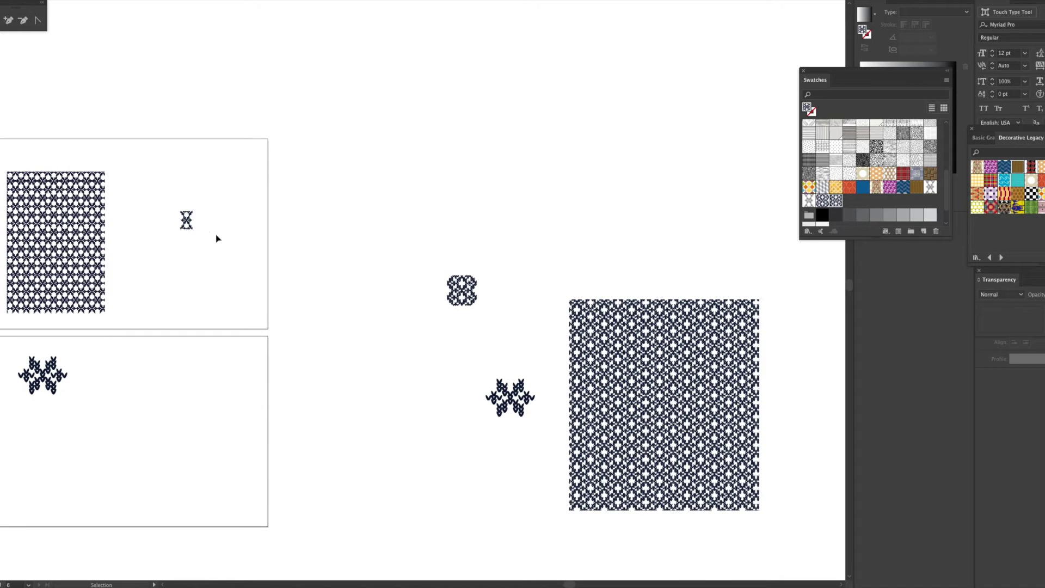
{"action": "left_click_drag", "start_coordinate": [58, 375], "coordinate": [224, 377]}
{"action": "left_click_drag", "start_coordinate": [34, 398], "coordinate": [64, 423]}
{"action": "left_click_drag", "start_coordinate": [202, 547], "coordinate": [156, 509]}
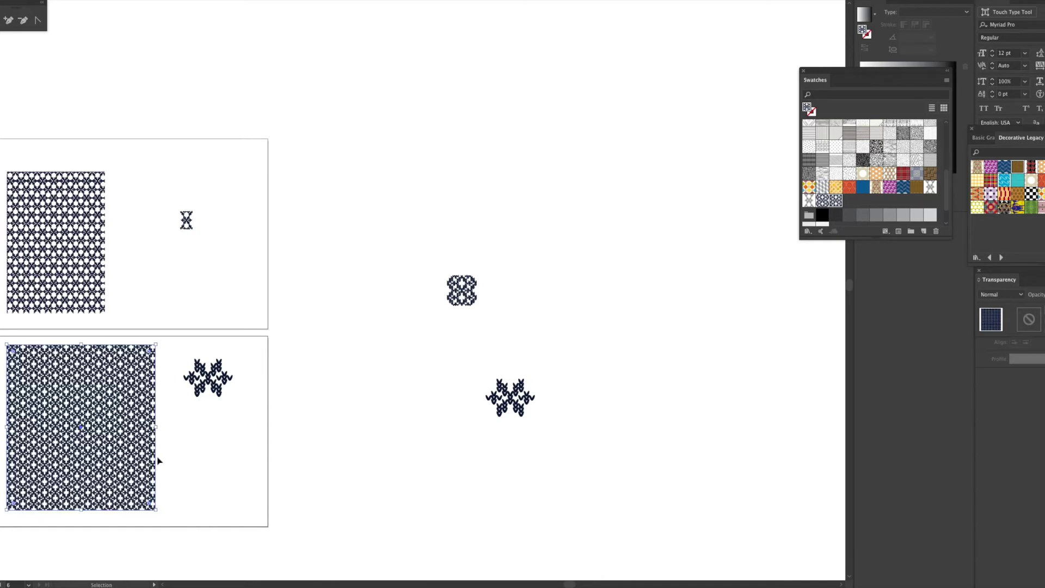
{"action": "left_click", "coordinate": [390, 441]}
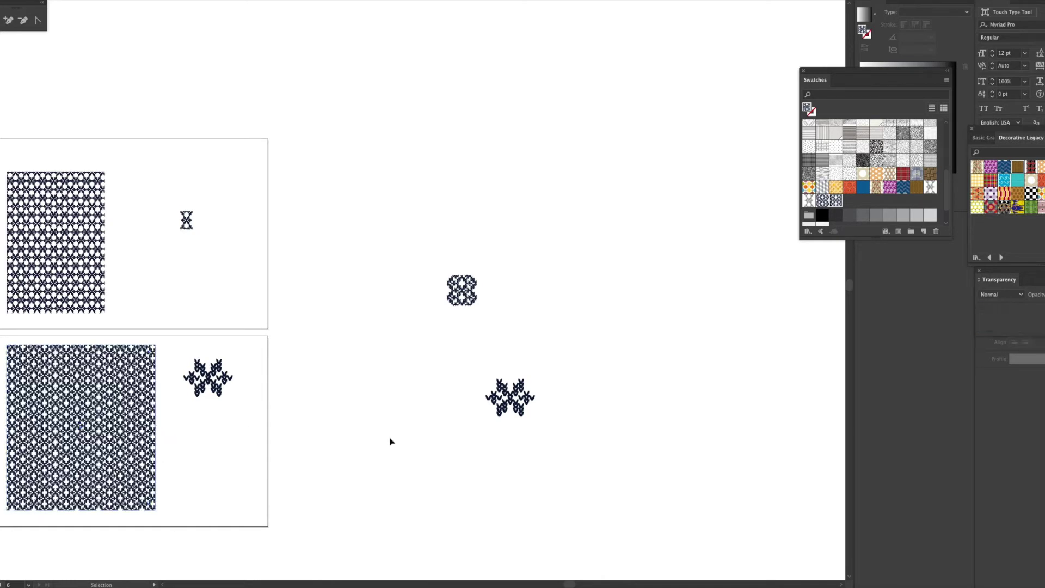
Move the loose snowflake motif onto the upper artboard and the small hex pattern tile onto the lower artboard
{"action": "left_click_drag", "start_coordinate": [509, 389], "coordinate": [143, 211]}
{"action": "left_click_drag", "start_coordinate": [463, 298], "coordinate": [207, 442]}
{"action": "left_click", "coordinate": [365, 385]}
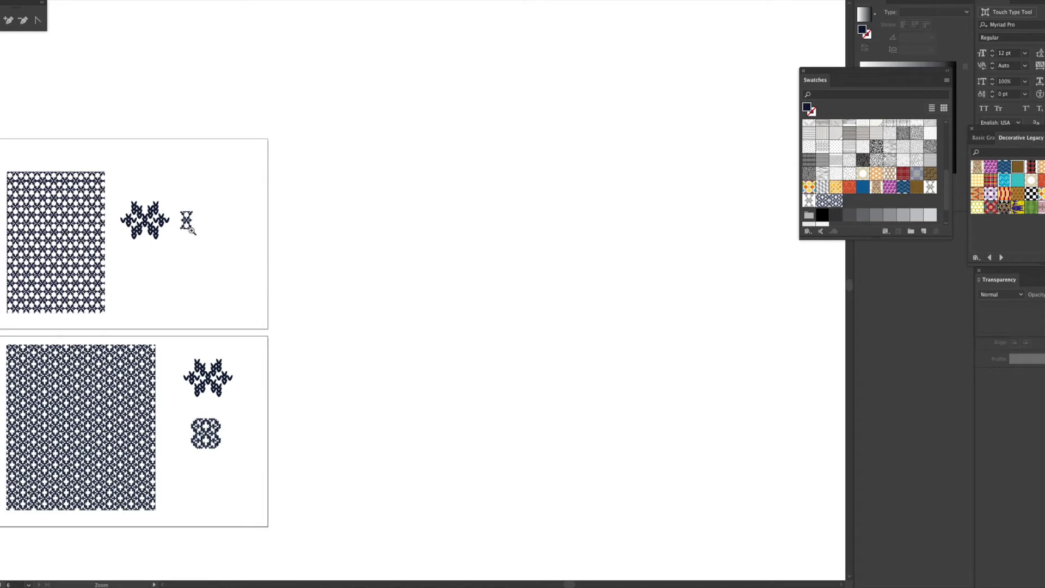
Enlarge the small snowflake pattern tile on the upper artboard and position it beside the single motif
{"action": "left_click", "coordinate": [192, 232]}
{"action": "left_click", "coordinate": [169, 237]}
{"action": "left_click", "coordinate": [381, 305]}
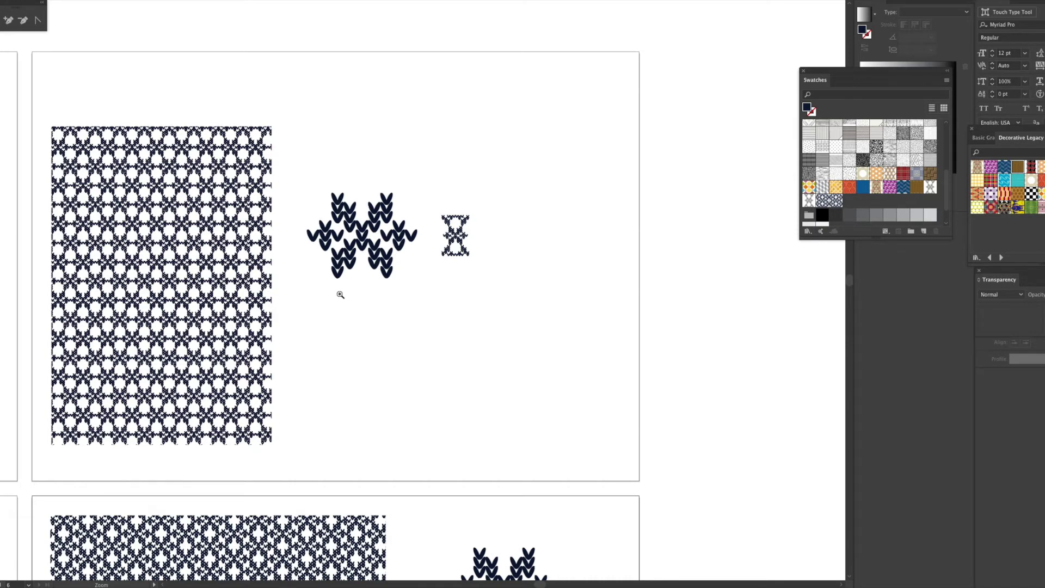
{"action": "scroll", "coordinate": [340, 294], "scroll_direction": "down", "scroll_amount": 1}
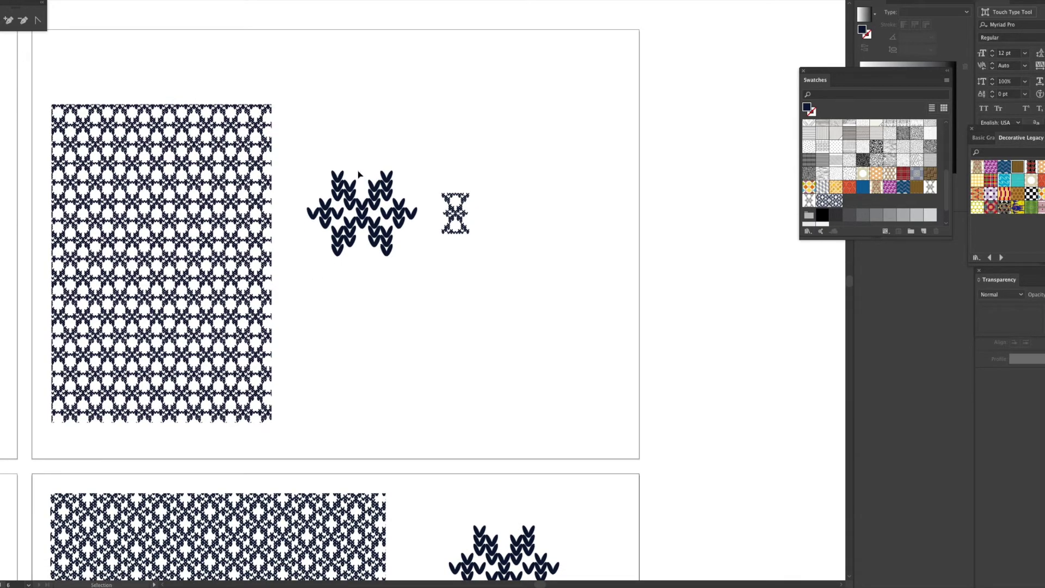
{"action": "left_click", "coordinate": [466, 230]}
{"action": "left_click_drag", "start_coordinate": [469, 234], "coordinate": [617, 455]}
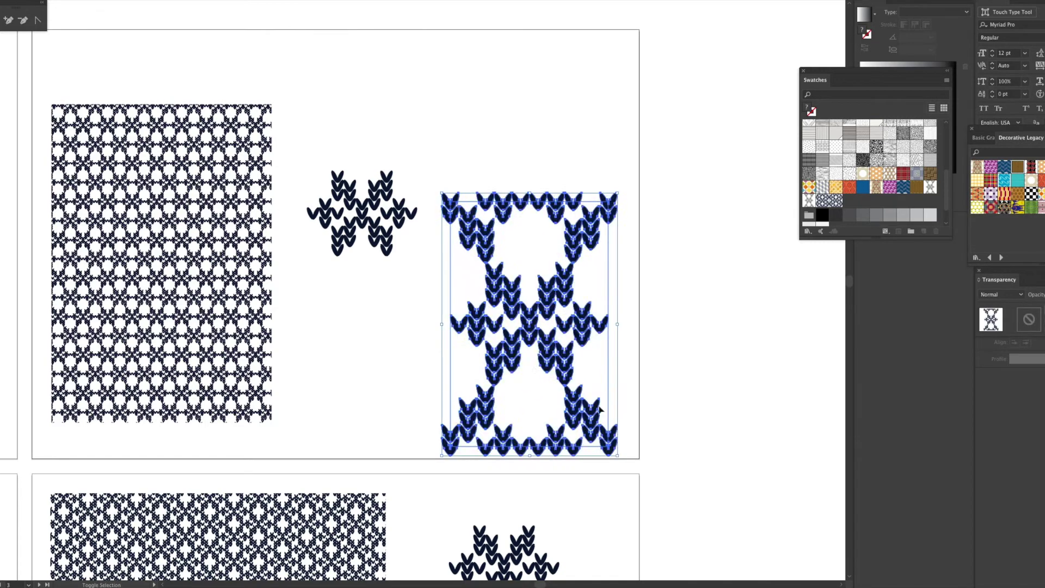
{"action": "left_click_drag", "start_coordinate": [562, 373], "coordinate": [549, 297]}
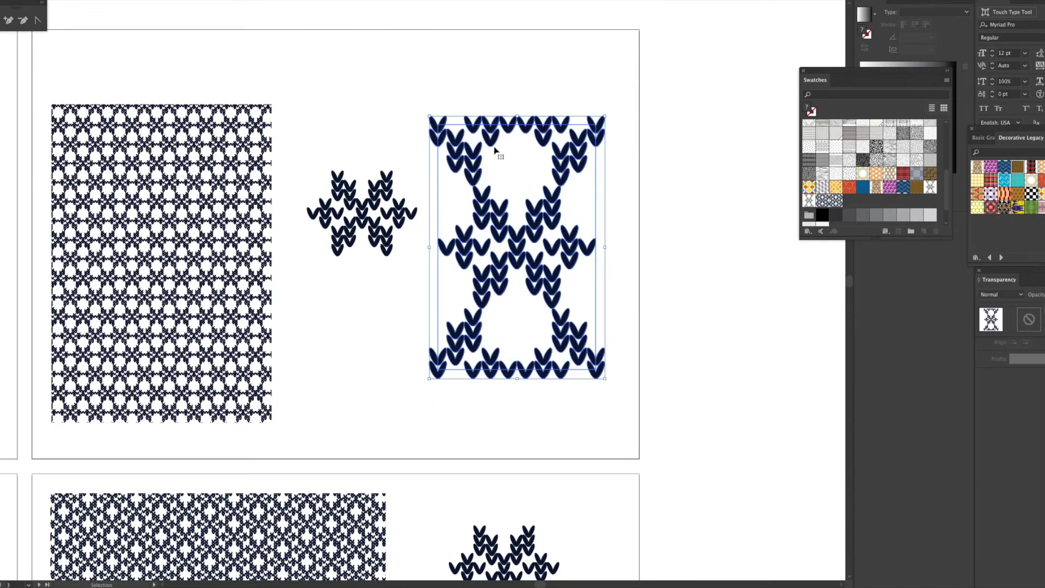
{"action": "left_click", "coordinate": [511, 172]}
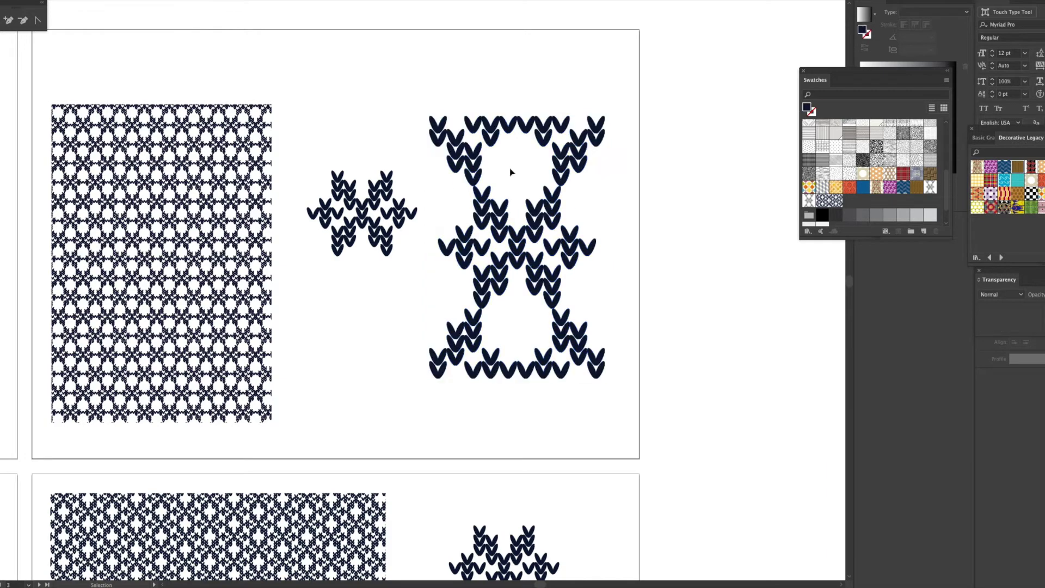
Duplicate the enlarged pattern tile and align the copy side by side with the original so their edge stitches overlap
{"action": "left_click", "coordinate": [515, 130]}
{"action": "key", "text": "ctrl+c"}
{"action": "key", "text": "ctrl+v"}
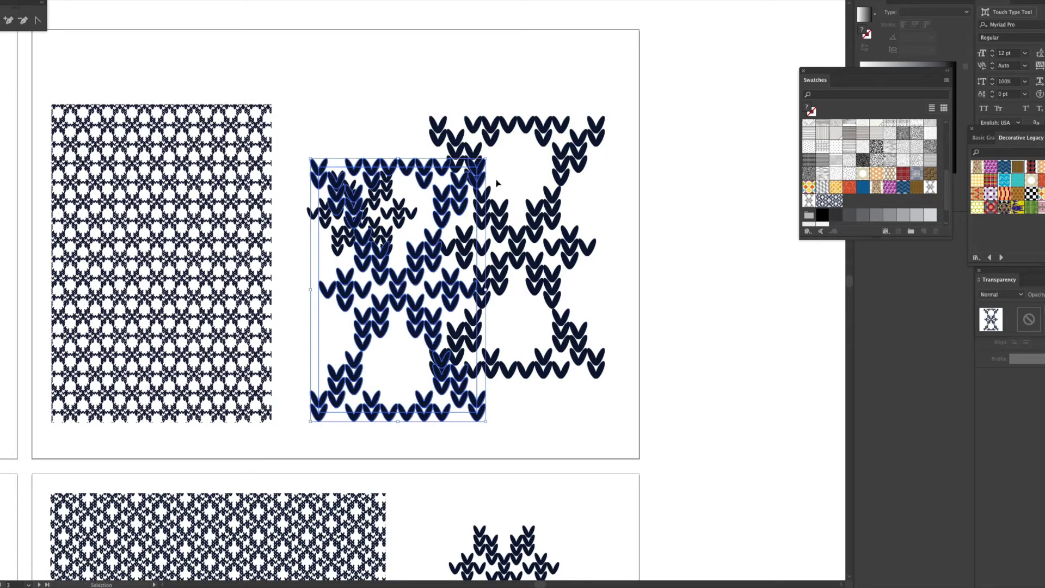
{"action": "left_click_drag", "start_coordinate": [409, 174], "coordinate": [685, 131]}
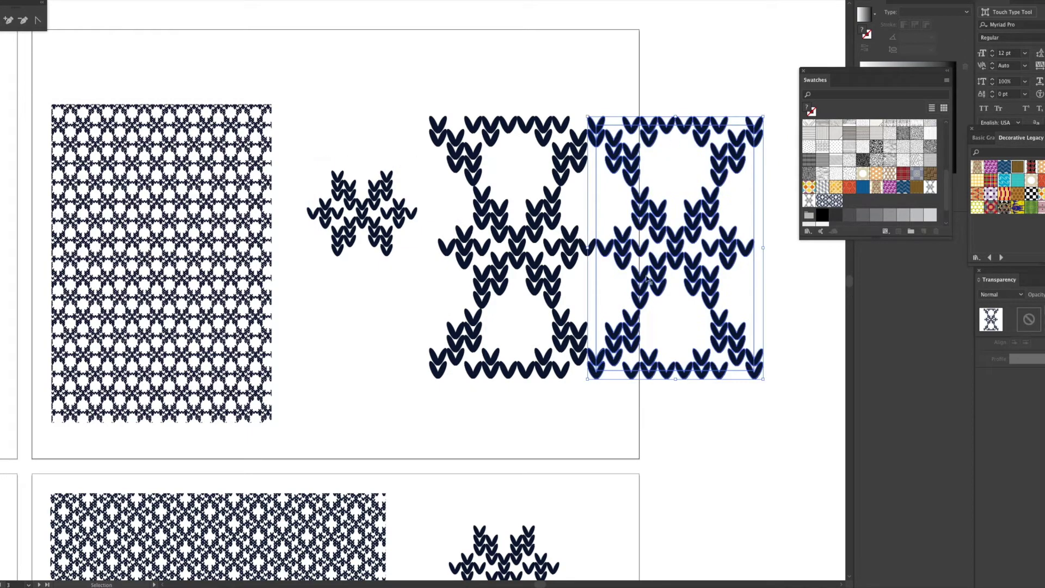
Delete both enlarged, overlapping snowflake pattern tiles from the upper artboard, keeping the single motif and the patterned rectangle
{"action": "left_click", "coordinate": [707, 412]}
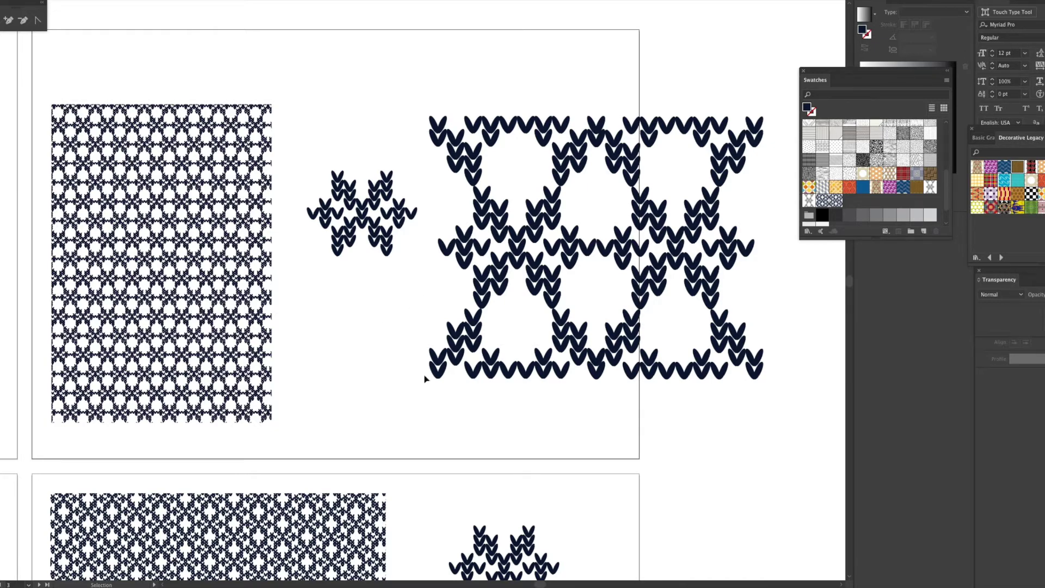
{"action": "left_click", "coordinate": [479, 308]}
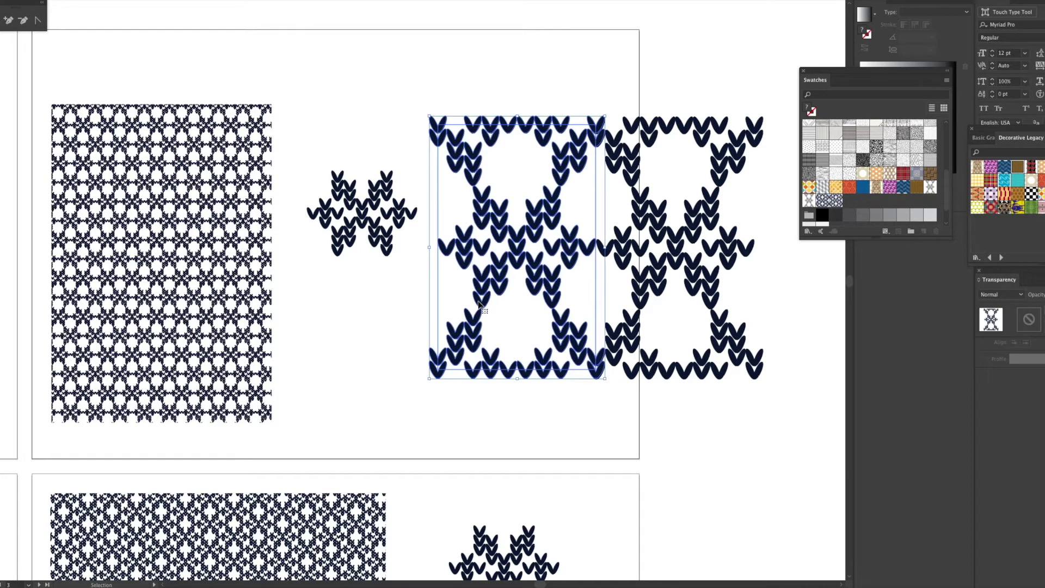
{"action": "key", "text": "Delete"}
{"action": "left_click", "coordinate": [616, 354]}
{"action": "key", "text": "Delete"}
Enlarge the small hex pattern tile on the lower artboard to over twice its size and center it beneath the single snowflake motif
{"action": "scroll", "coordinate": [583, 355], "scroll_direction": "down", "scroll_amount": 1}
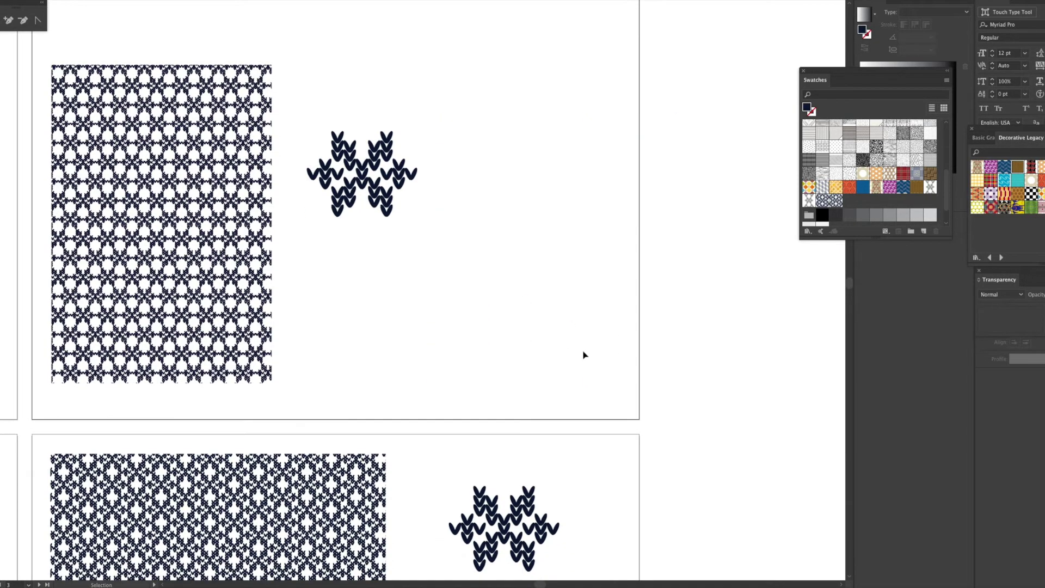
{"action": "scroll", "coordinate": [583, 355], "scroll_direction": "down", "scroll_amount": 2}
{"action": "scroll", "coordinate": [411, 343], "scroll_direction": "down", "scroll_amount": 1}
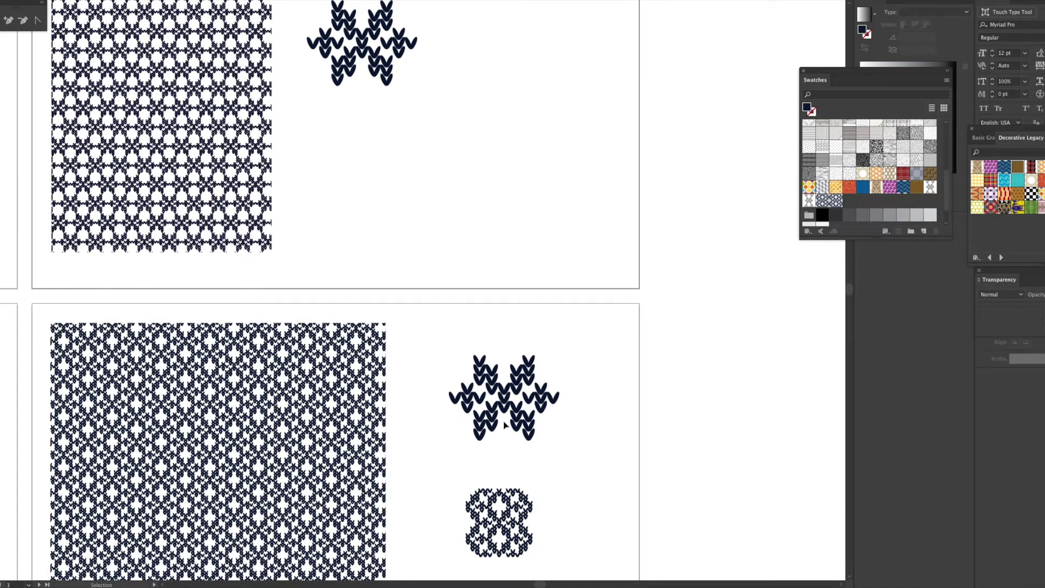
{"action": "scroll", "coordinate": [504, 425], "scroll_direction": "down", "scroll_amount": 1}
{"action": "scroll", "coordinate": [505, 425], "scroll_direction": "down", "scroll_amount": 1}
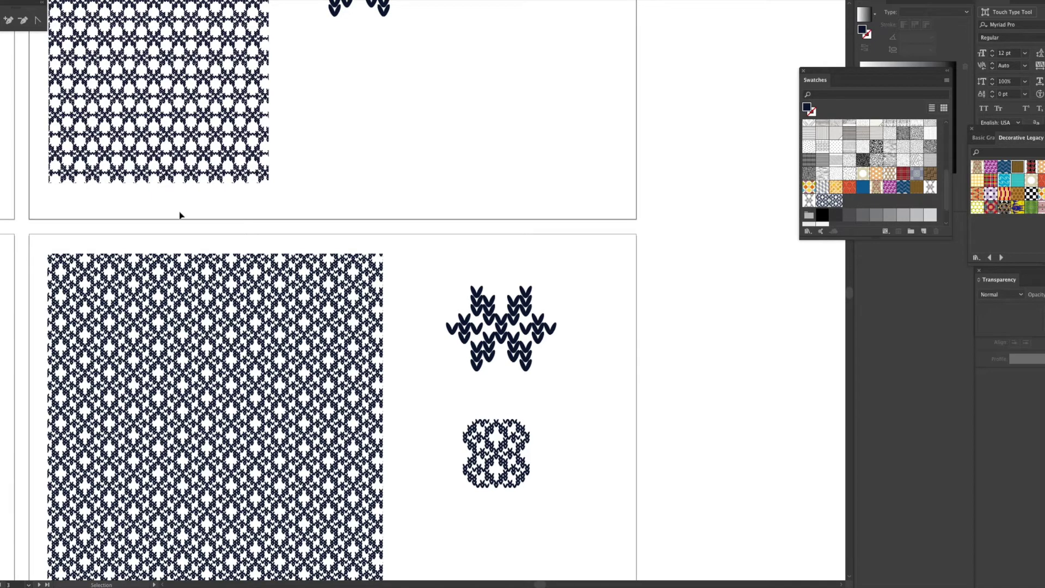
{"action": "scroll", "coordinate": [274, 382], "scroll_direction": "down", "scroll_amount": 1}
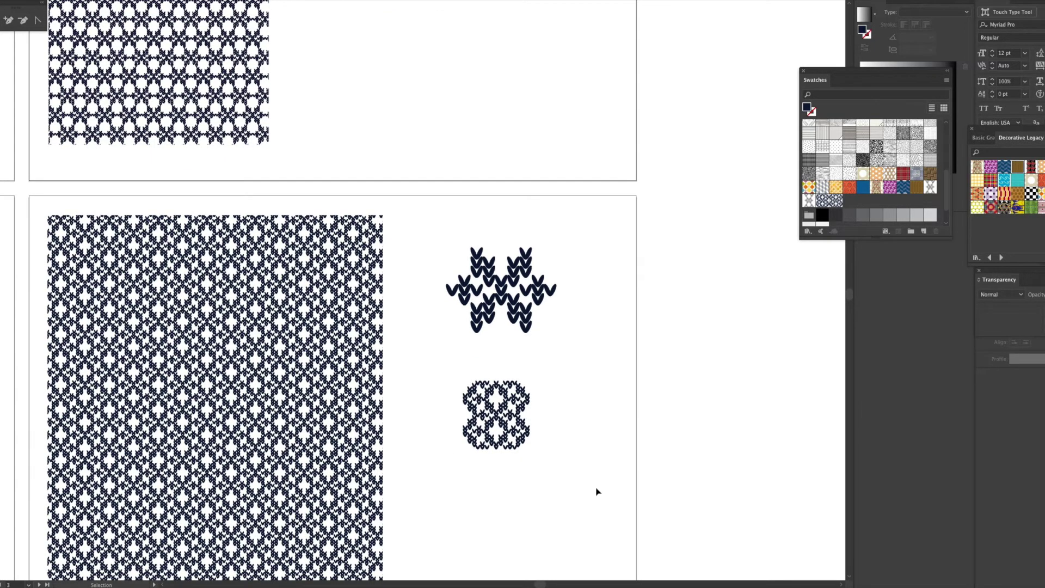
{"action": "left_click", "coordinate": [524, 443]}
{"action": "left_click_drag", "start_coordinate": [526, 445], "coordinate": [618, 544]}
{"action": "left_click_drag", "start_coordinate": [596, 479], "coordinate": [572, 477]}
{"action": "left_click", "coordinate": [660, 479]}
{"action": "scroll", "coordinate": [669, 510], "scroll_direction": "down", "scroll_amount": 2}
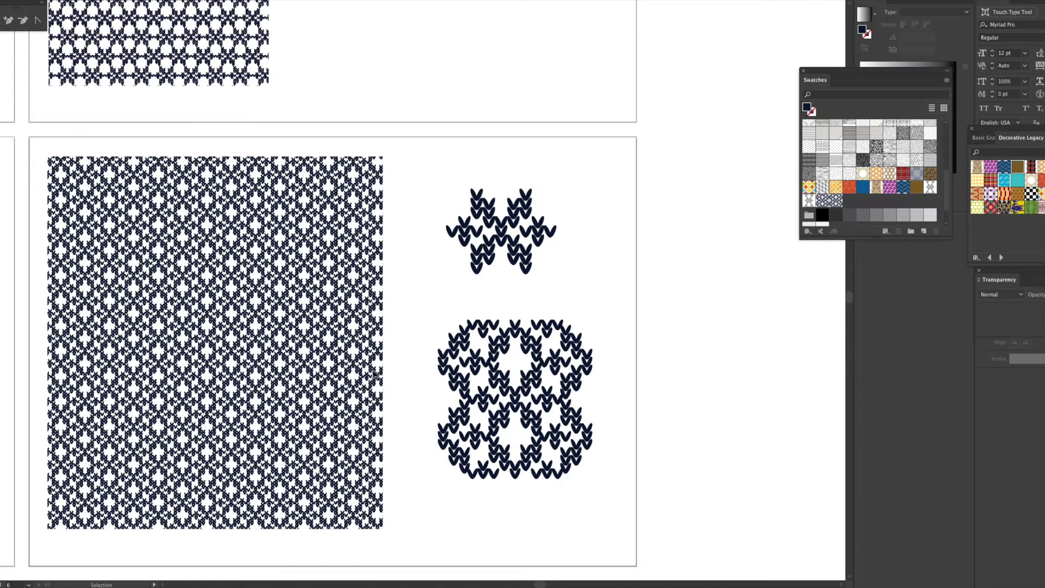
{"action": "scroll", "coordinate": [329, 358], "scroll_direction": "up", "scroll_amount": 5}
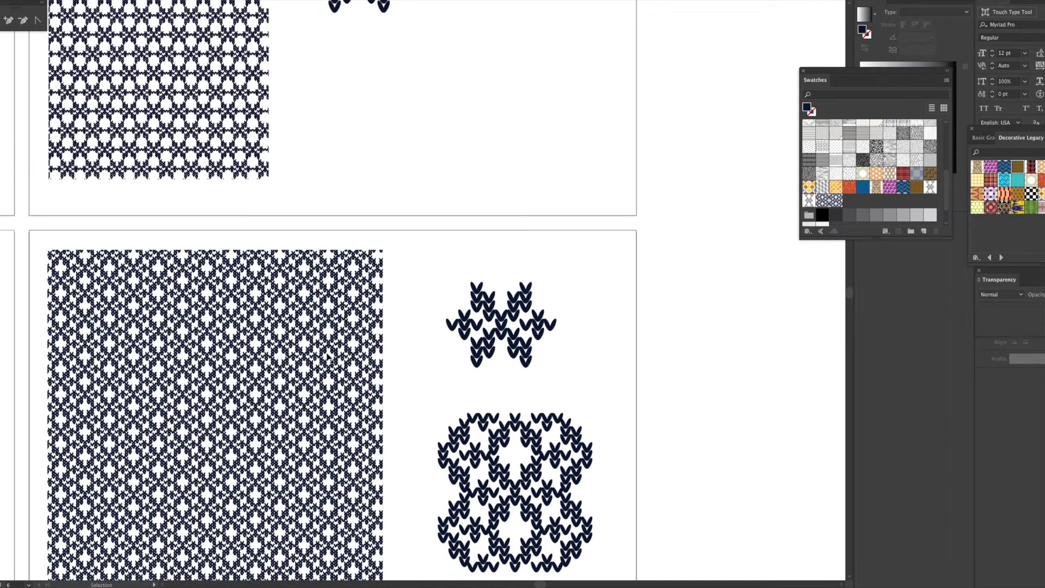
{"action": "scroll", "coordinate": [328, 358], "scroll_direction": "up", "scroll_amount": 5}
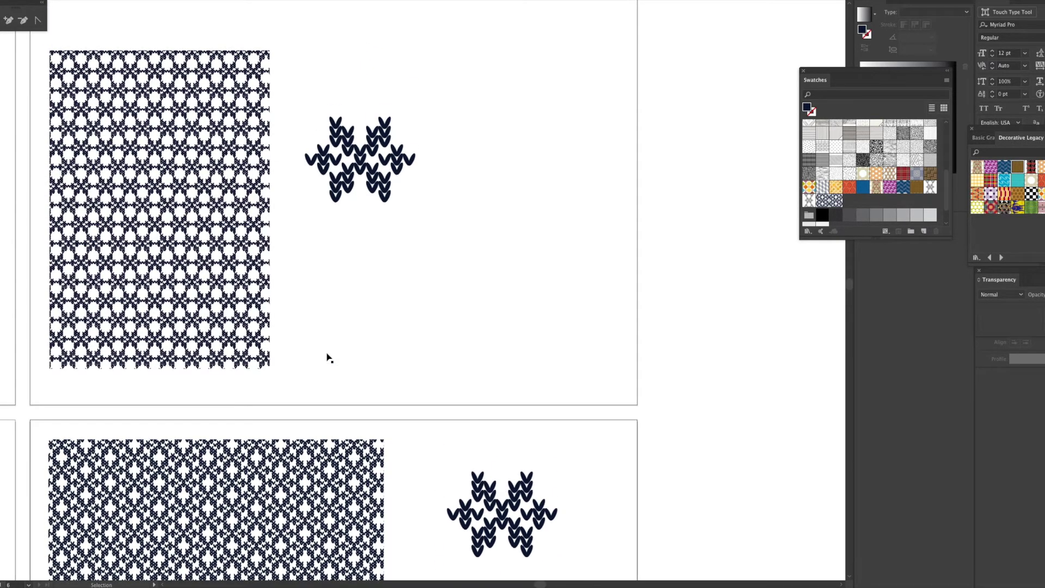
{"action": "scroll", "coordinate": [330, 358], "scroll_direction": "down", "scroll_amount": 1}
{"action": "scroll", "coordinate": [329, 357], "scroll_direction": "down", "scroll_amount": 1}
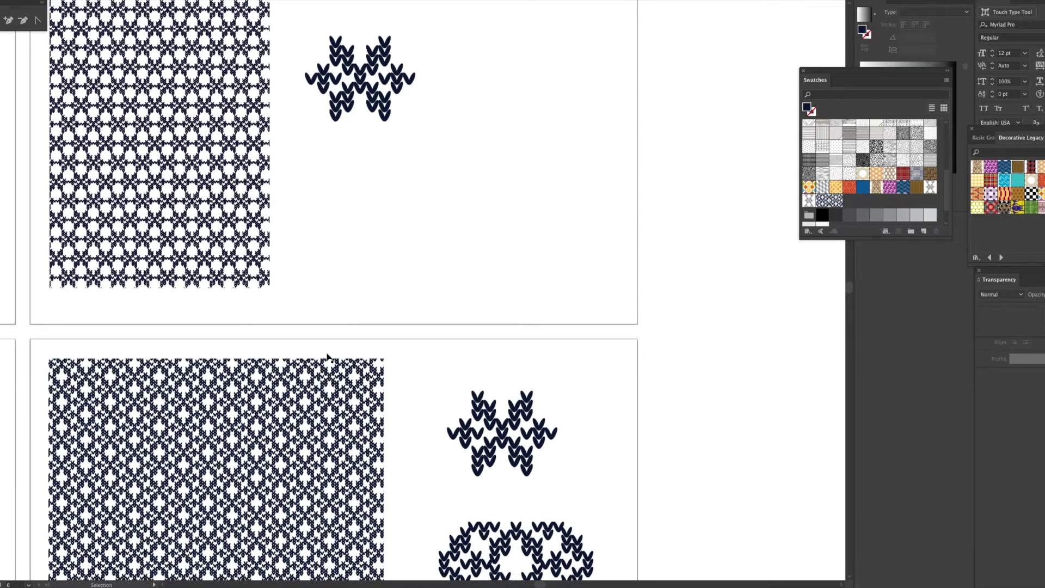